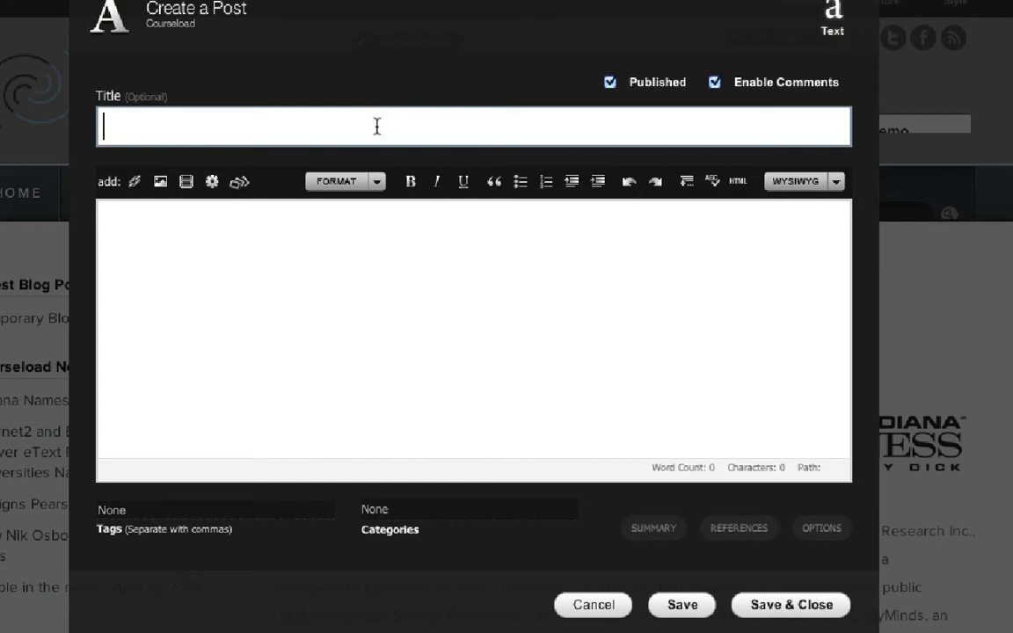
- Title the new post "Test Entry News"
left_click(377, 125)
left_click(415, 79)
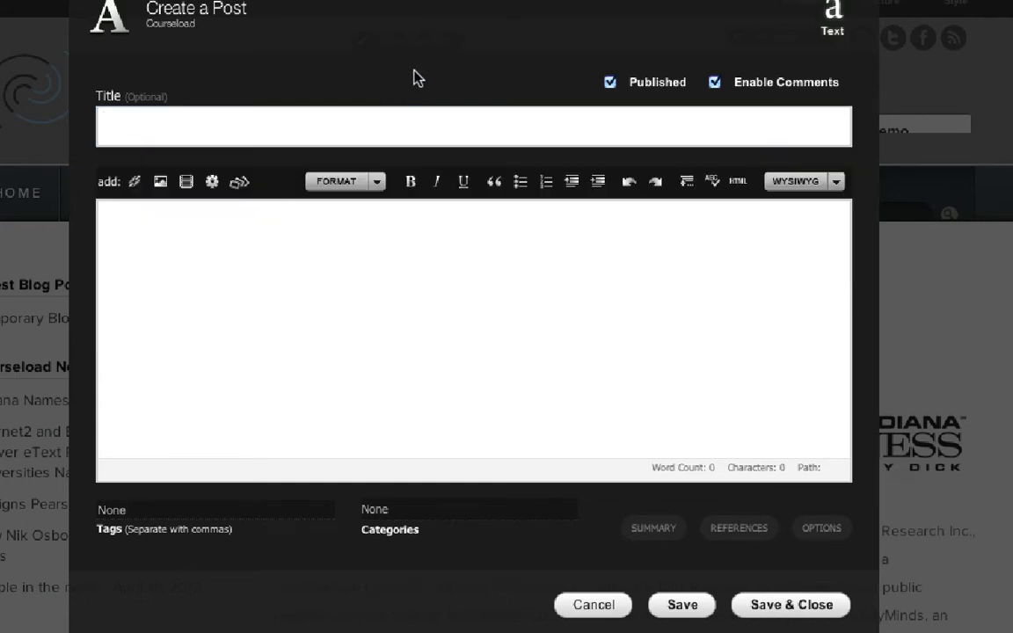
left_click(375, 132)
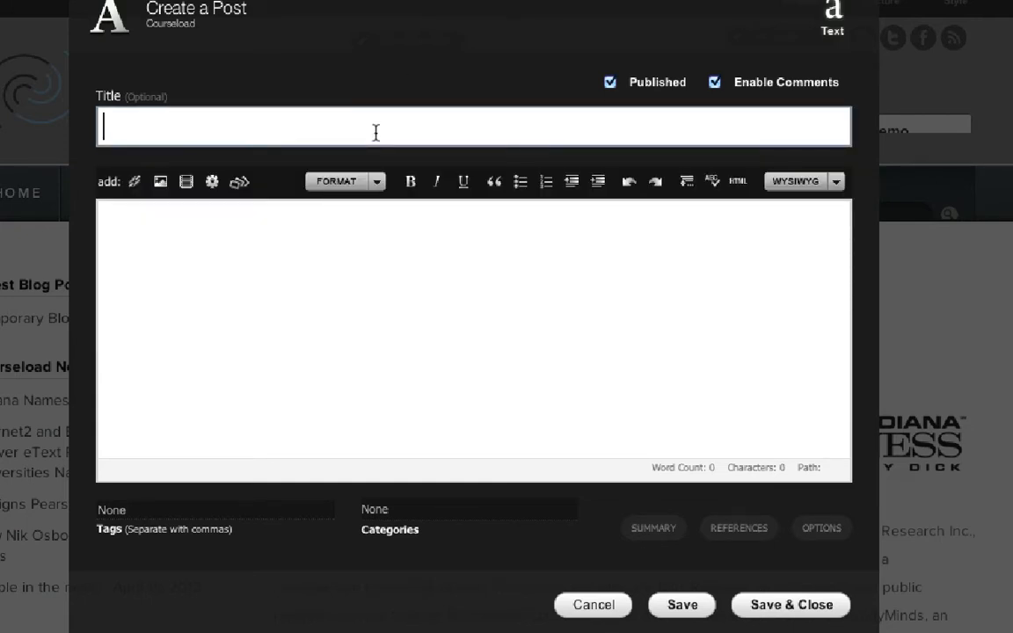
type("Test")
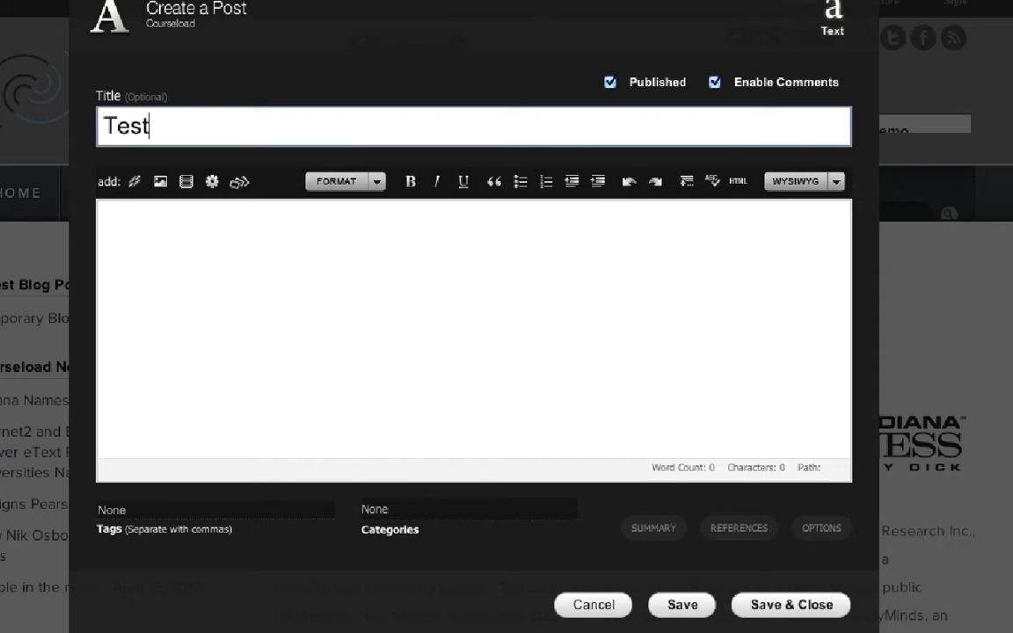
type(" Entry")
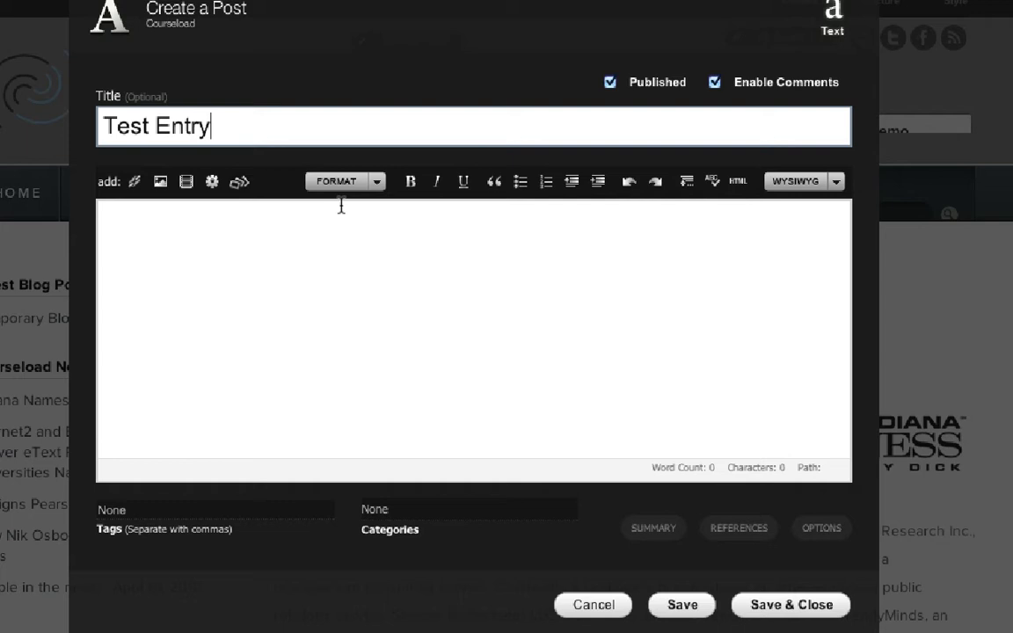
type("News")
- Fill the post body with the placeholder paragraph beginning "Duis mollis, est non commodo luctus", and save and close the post
left_click(343, 239)
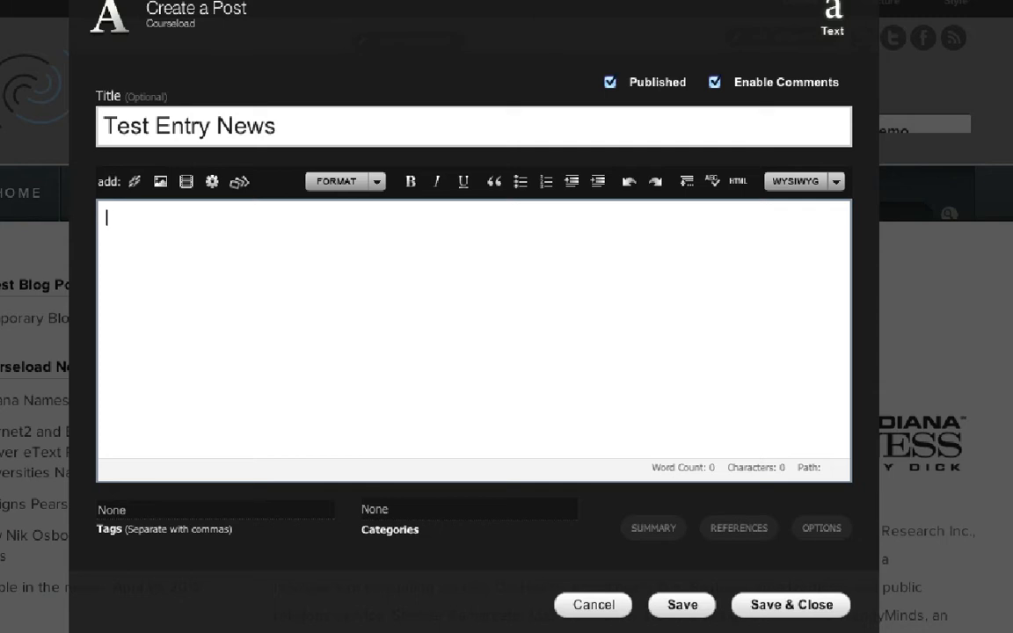
left_click(794, 0)
left_click(866, 0)
type("Duis mollis, est non commodo luctus, nisi erat porttitor ligula, eget lacinia odio sem nec elit. Aenean eu leo quam. Pellentesque ornare sem lacinia quam venenatis vestibulum. Morbi leo risus, porta ac consectetur ac, vestibulum at eros. Aenean lacinia bibendum nulla sed consectetur.")
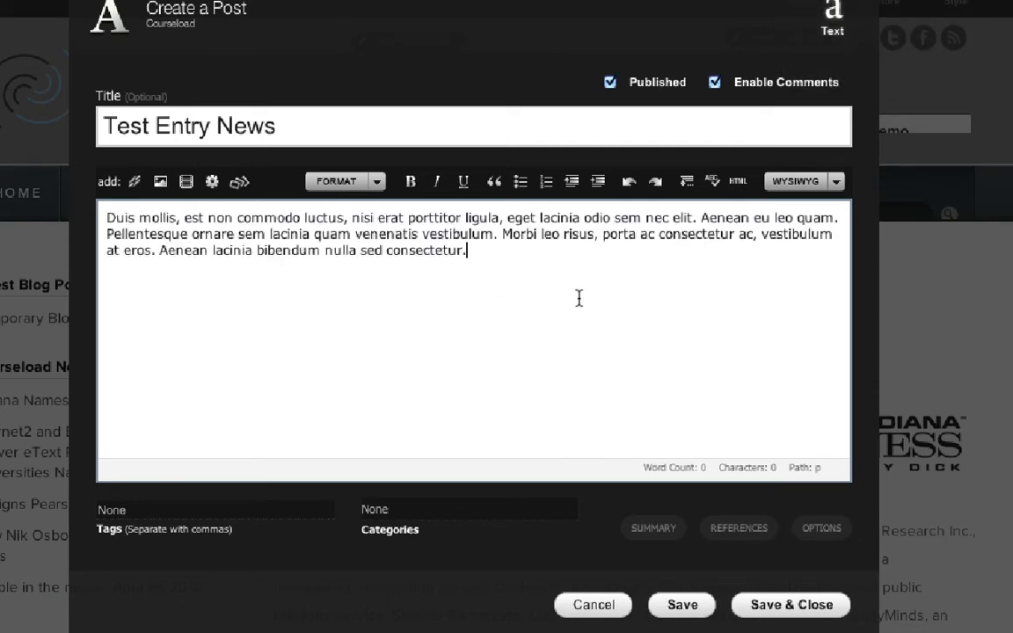
left_click(772, 607)
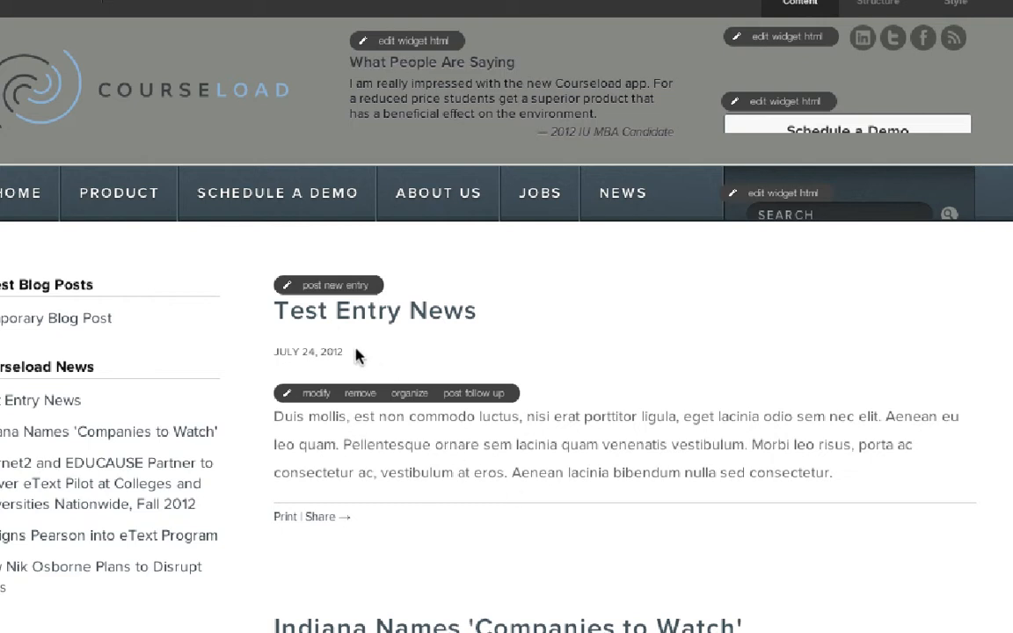
- Modify the Test Entry News post, setting its entry date to 1 September 2011, and return to its content view
left_click(313, 395)
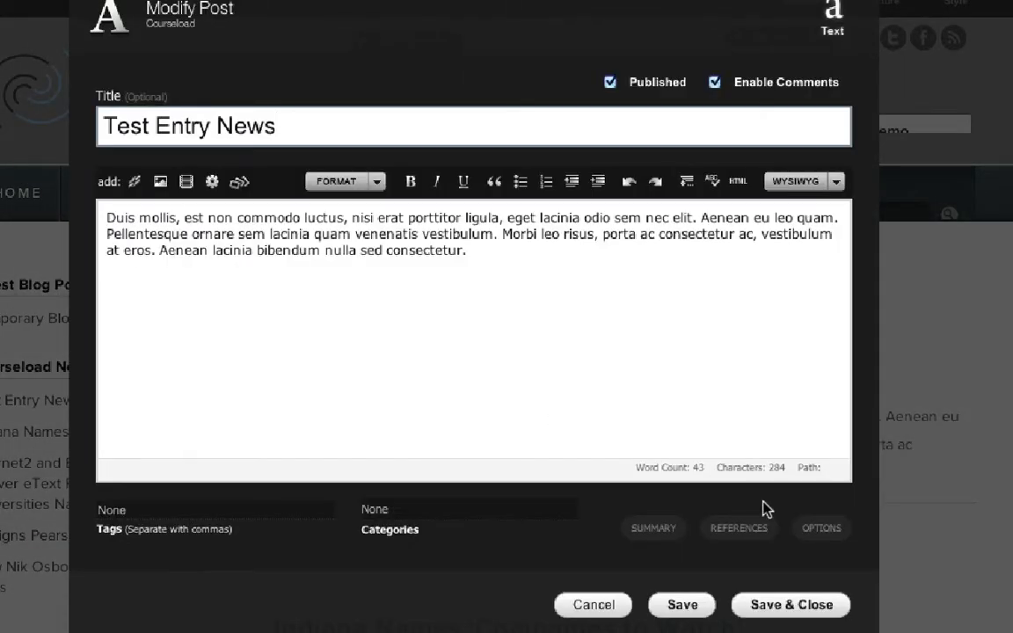
left_click(821, 530)
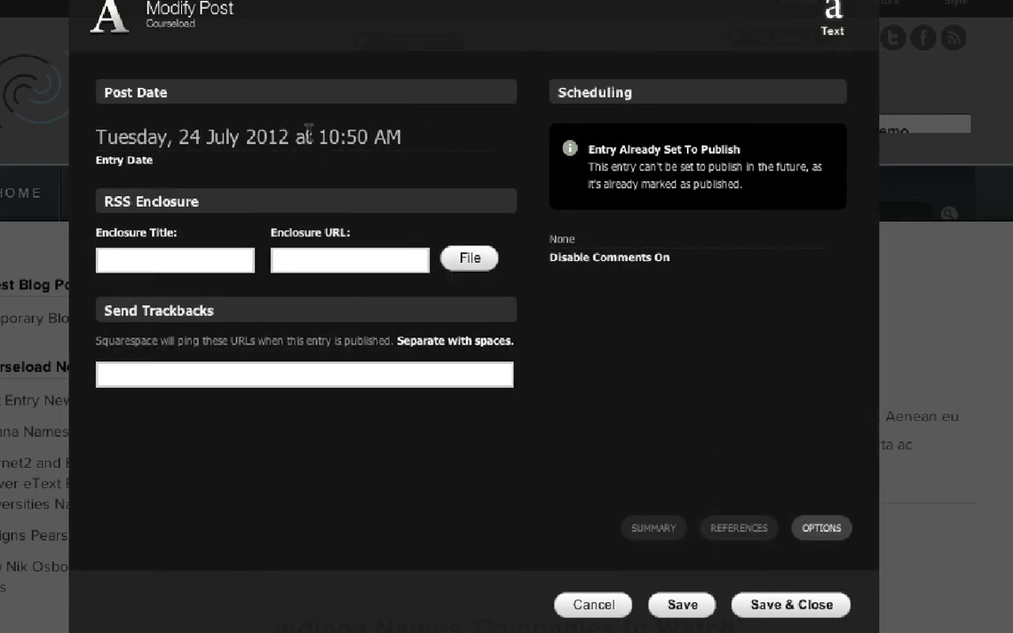
left_click(275, 119)
left_click(114, 182)
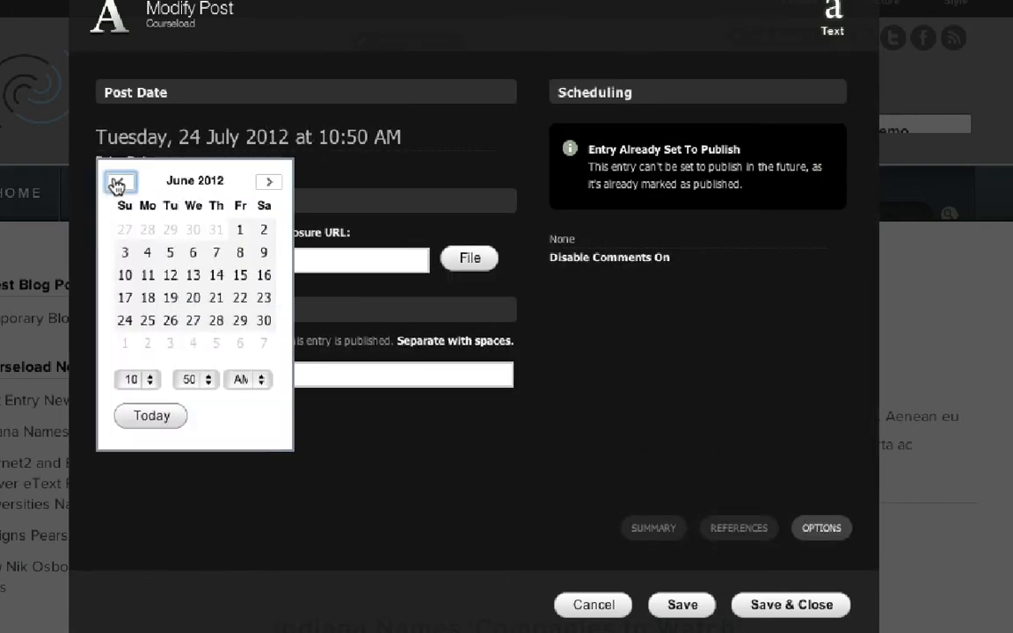
triple_click(116, 182)
triple_click(116, 182)
triple_click(117, 181)
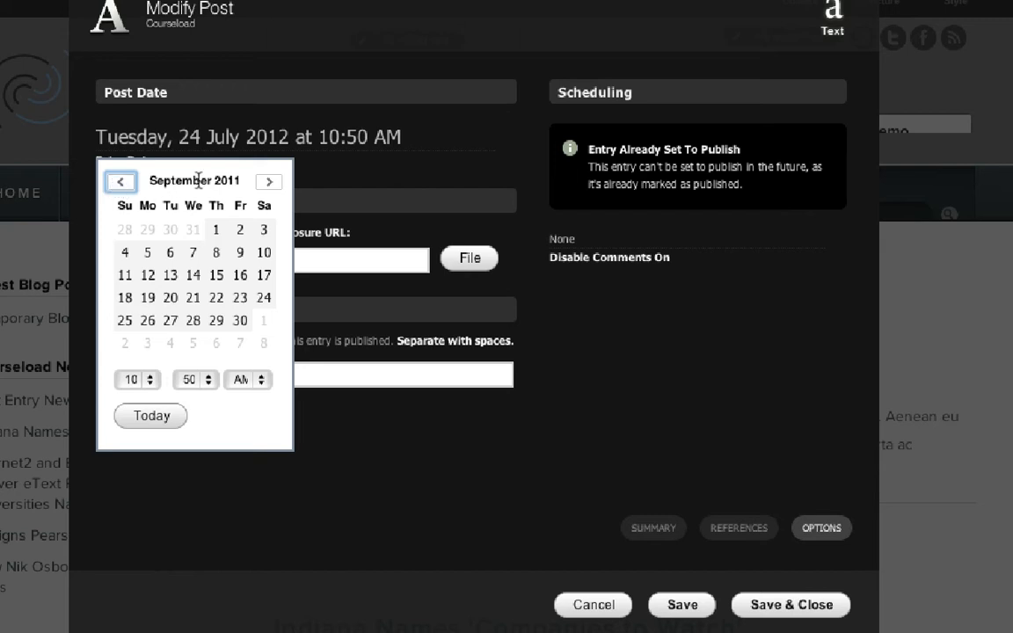
left_click(215, 231)
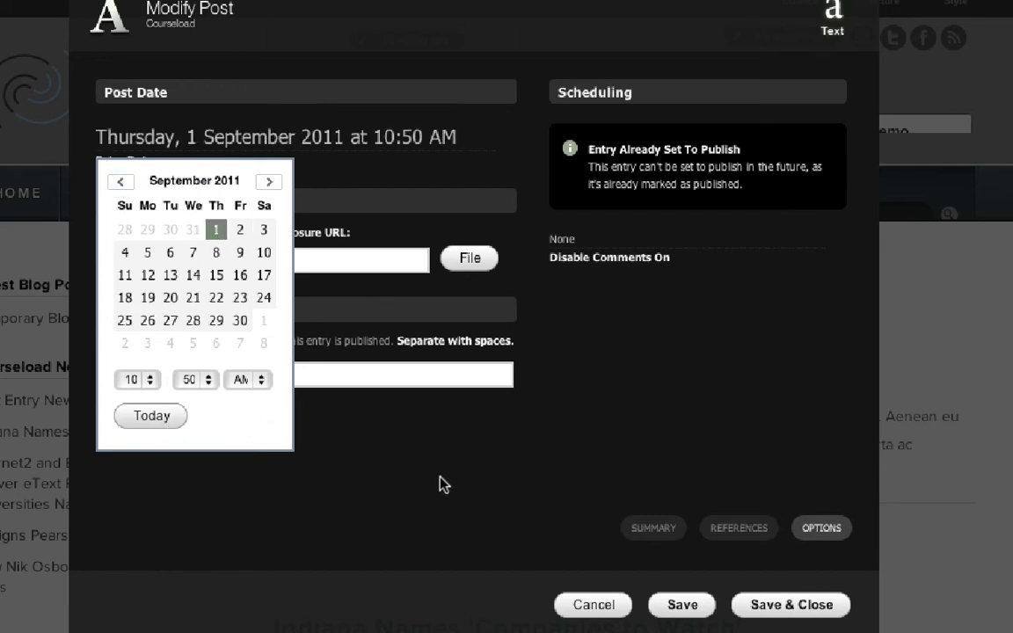
left_click(475, 475)
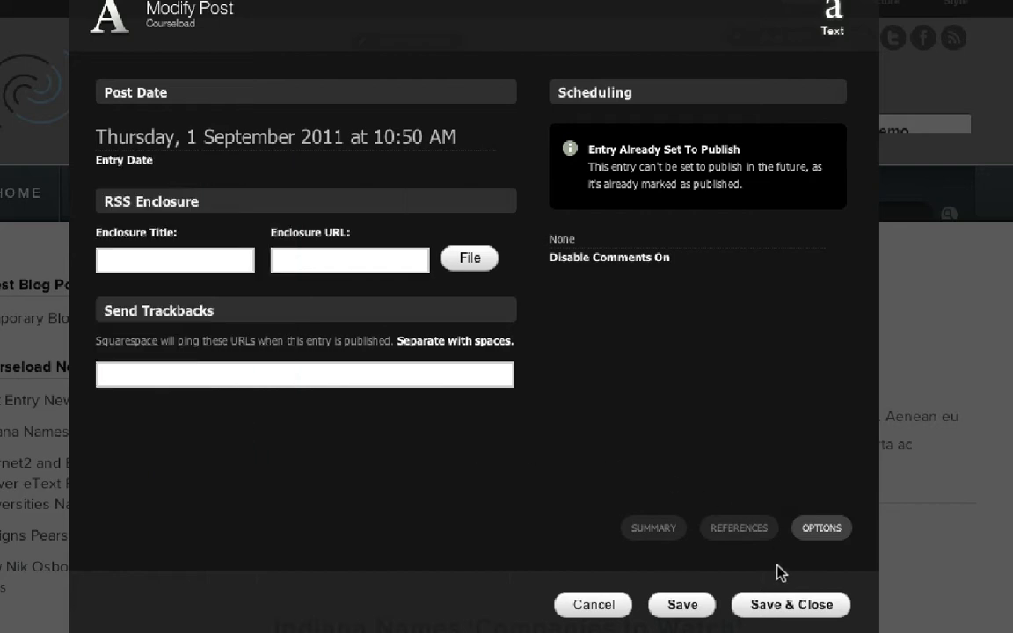
left_click(831, 532)
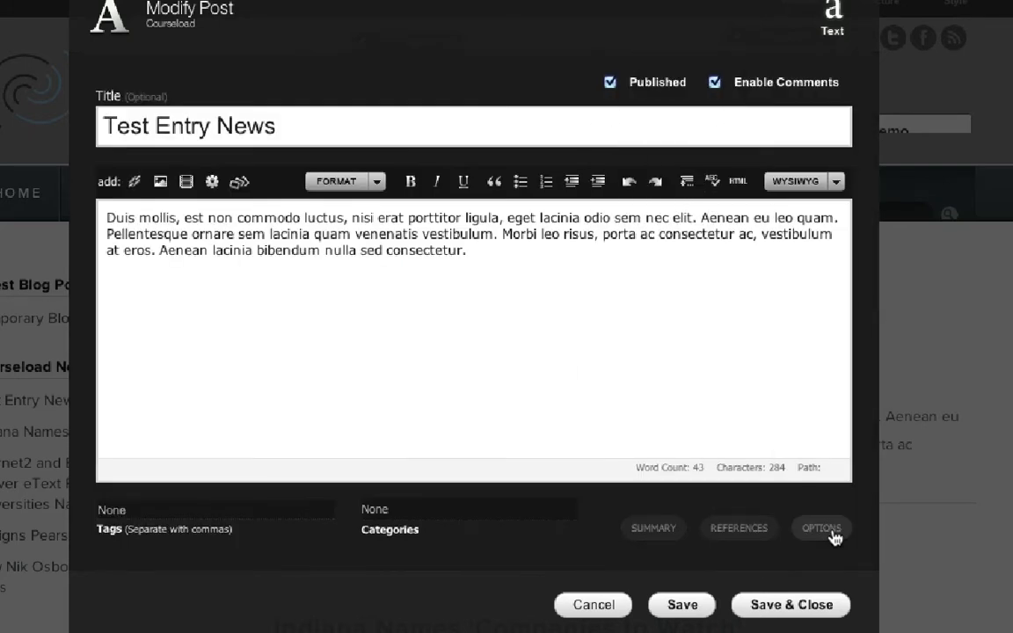
left_click(828, 534)
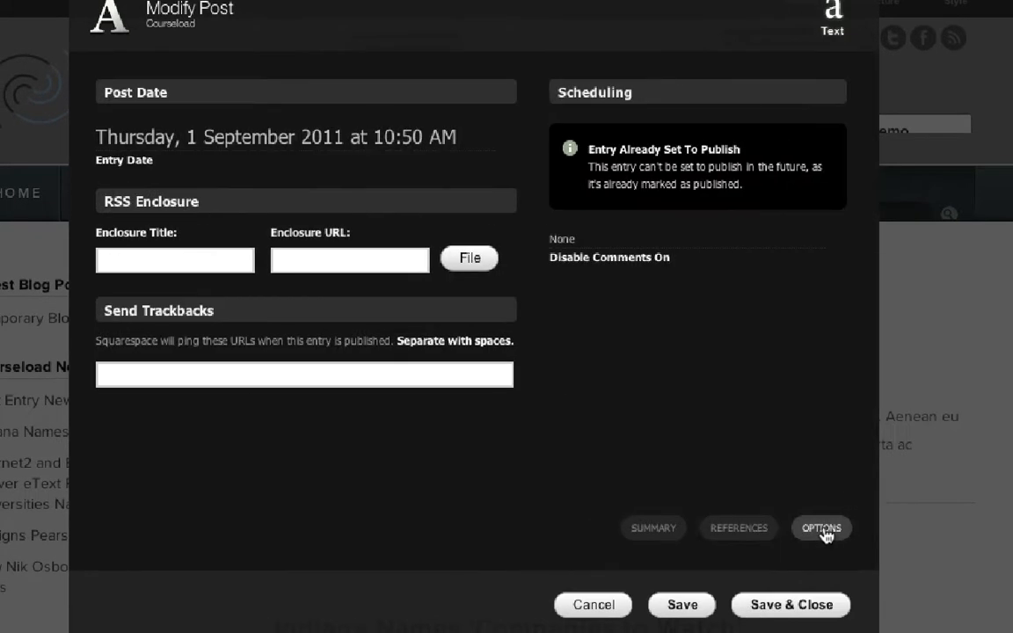
left_click(826, 533)
left_click(824, 534)
left_click(824, 534)
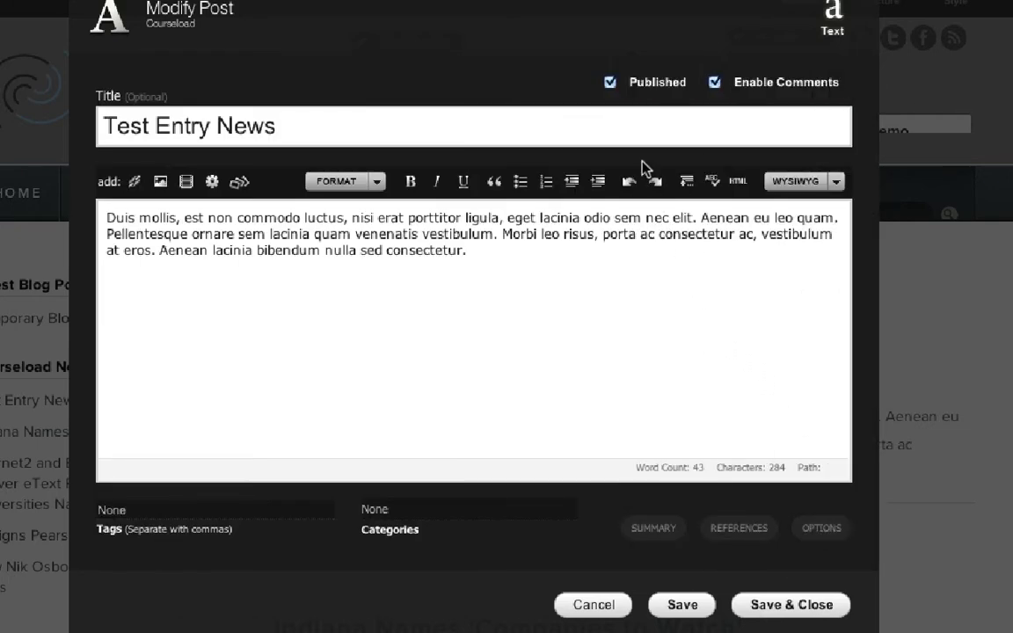
- Turn off Published and Enable Comments for the Test Entry News post, and save and close it
left_click(610, 83)
left_click(714, 82)
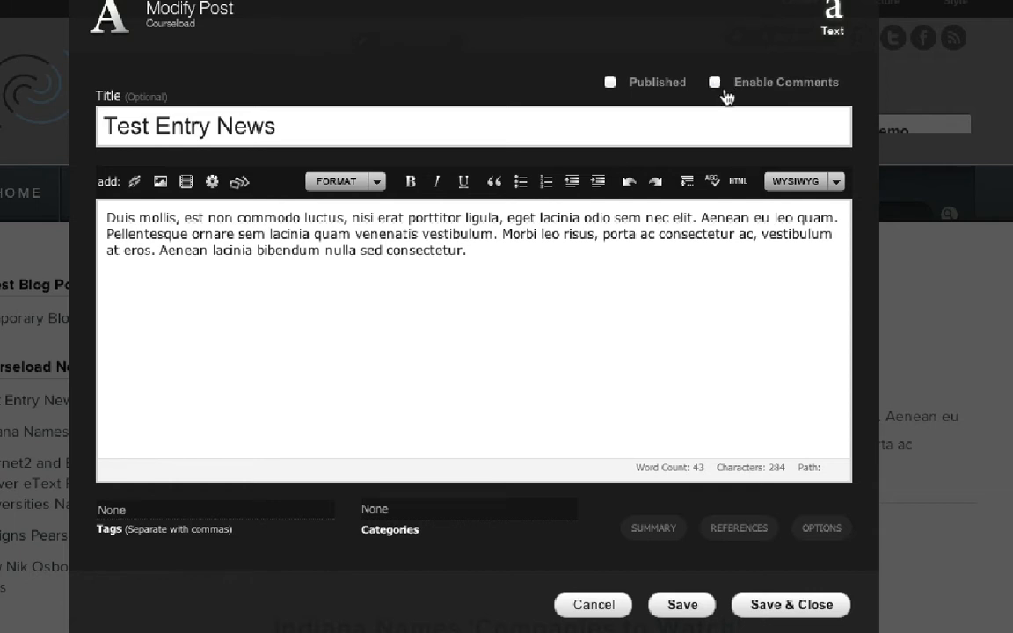
left_click(574, 277)
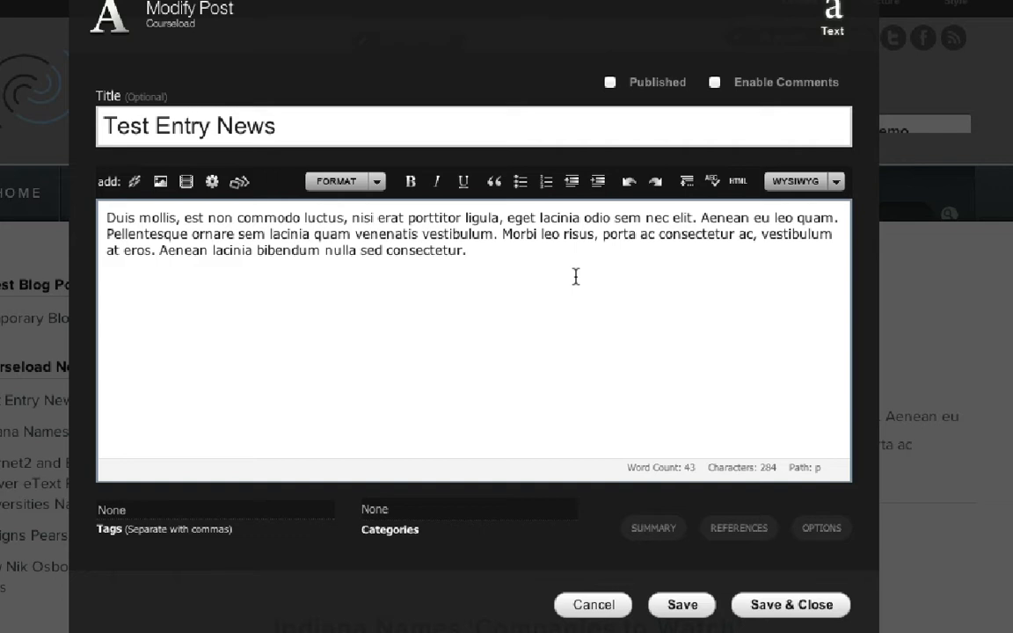
left_click(794, 605)
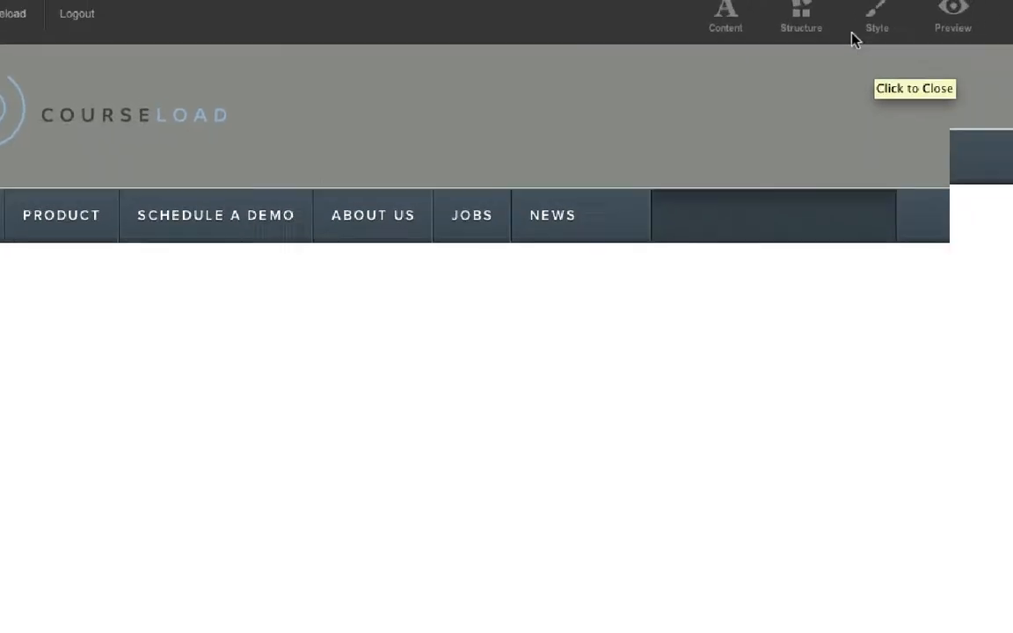
- Open the configuration of the Courseload News journal page and turn off Enable Comments by Default
left_click(757, 51)
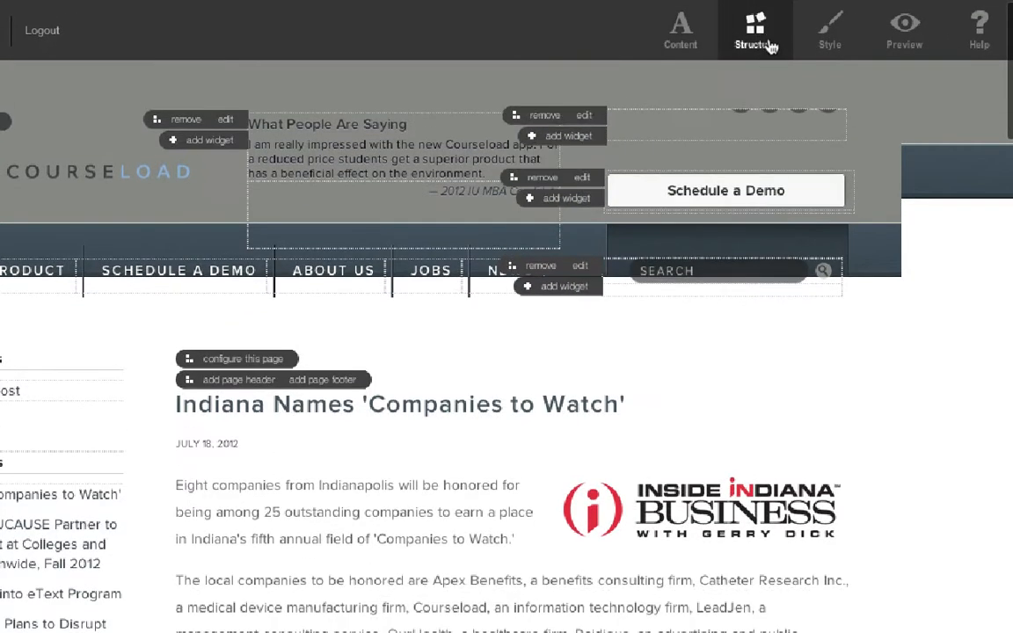
left_click(242, 360)
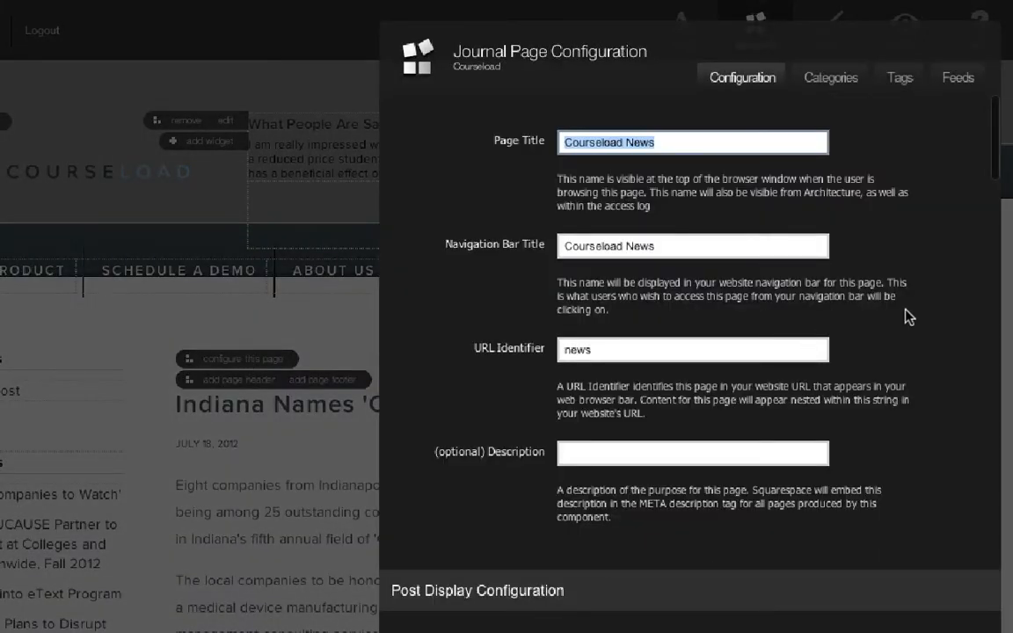
scroll(908, 316, "down", 6)
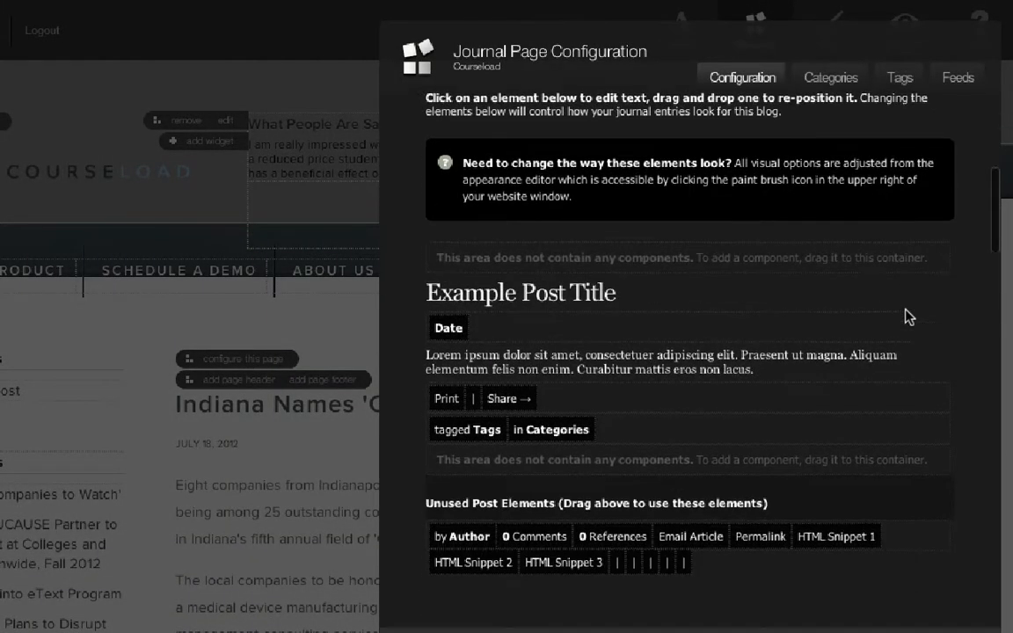
scroll(908, 317, "down", 5)
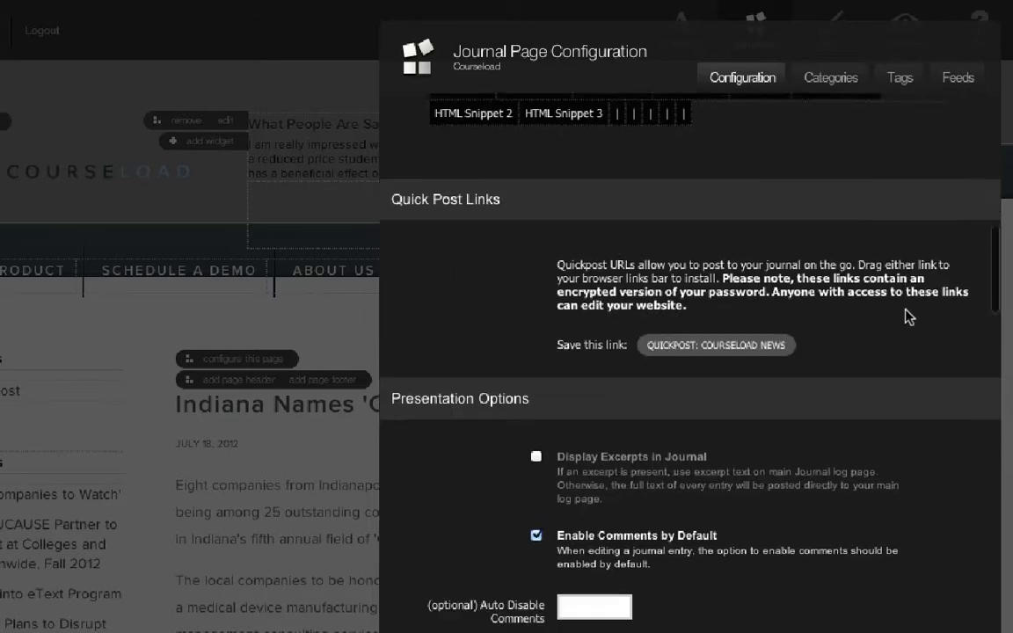
scroll(908, 317, "down", 5)
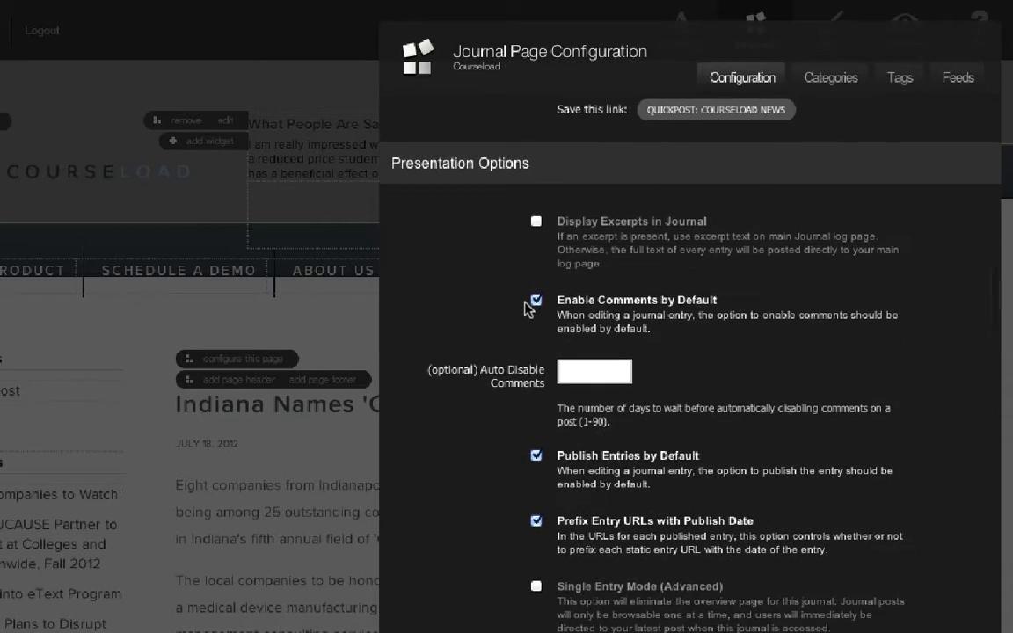
left_click(536, 300)
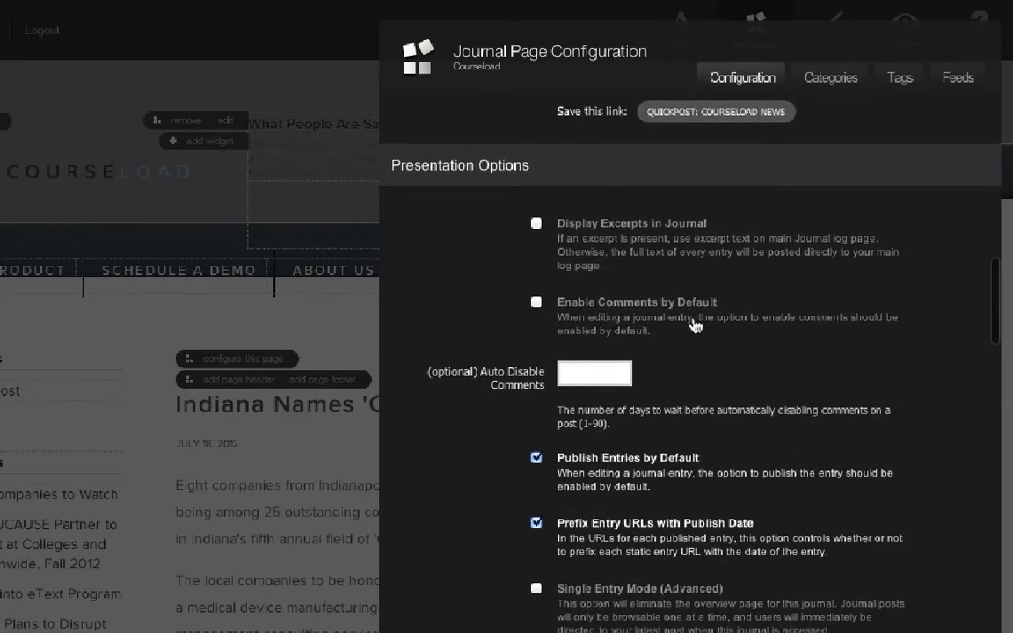
- Examine the journal page's remaining presentation options, including entry publishing, link display, sorting and items per page
scroll(720, 332, "down", 1)
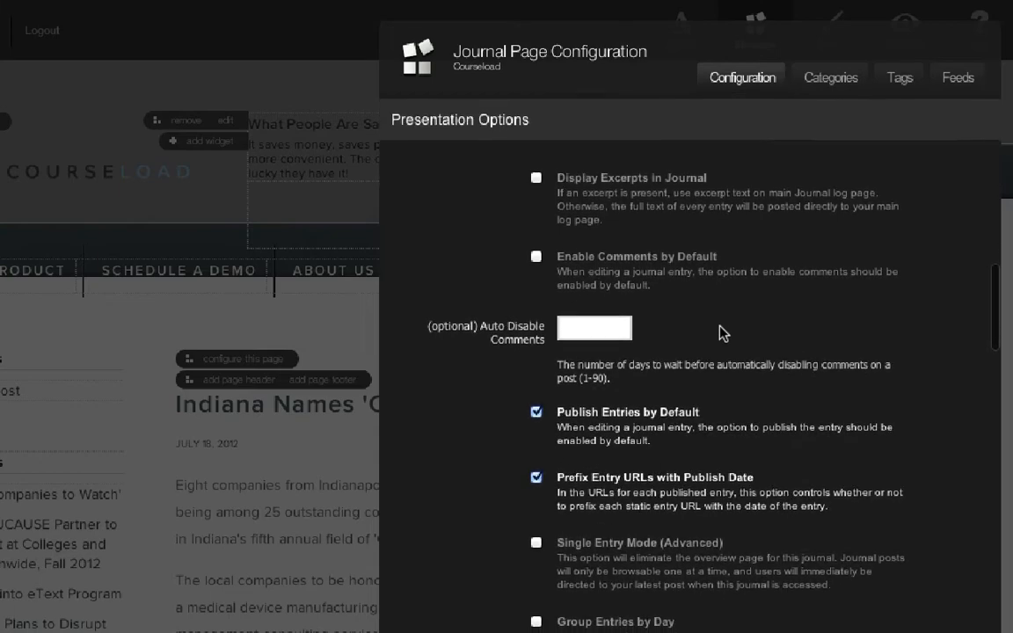
scroll(721, 332, "down", 5)
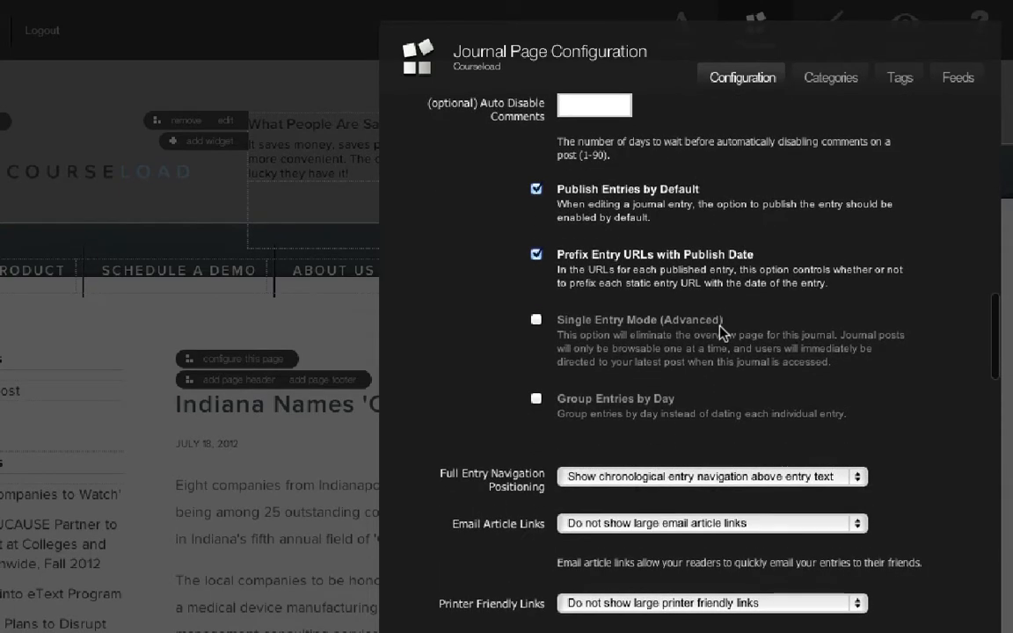
scroll(721, 333, "down", 3)
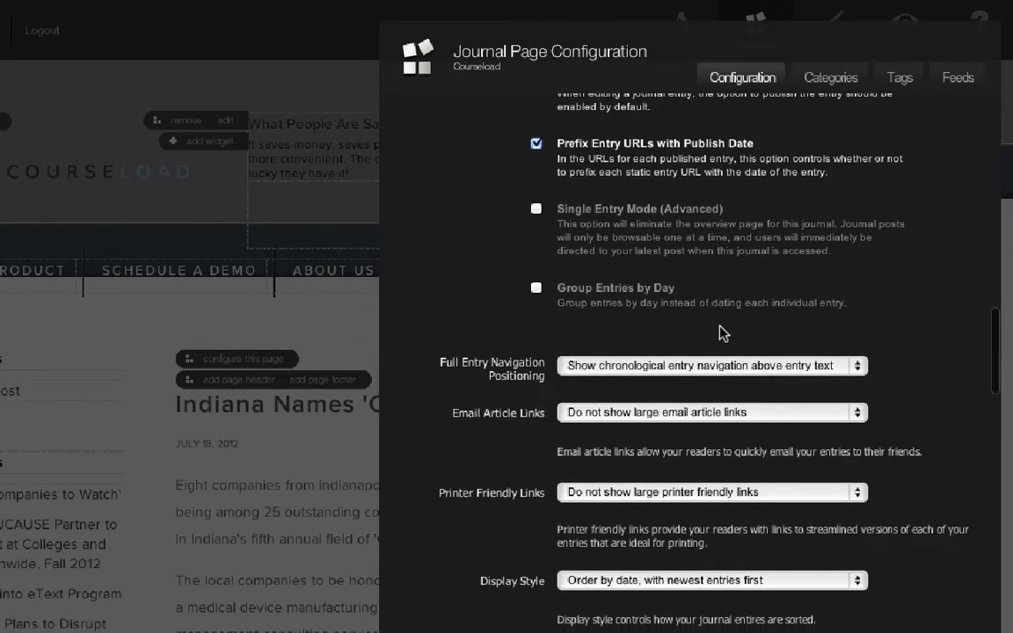
scroll(721, 333, "down", 3)
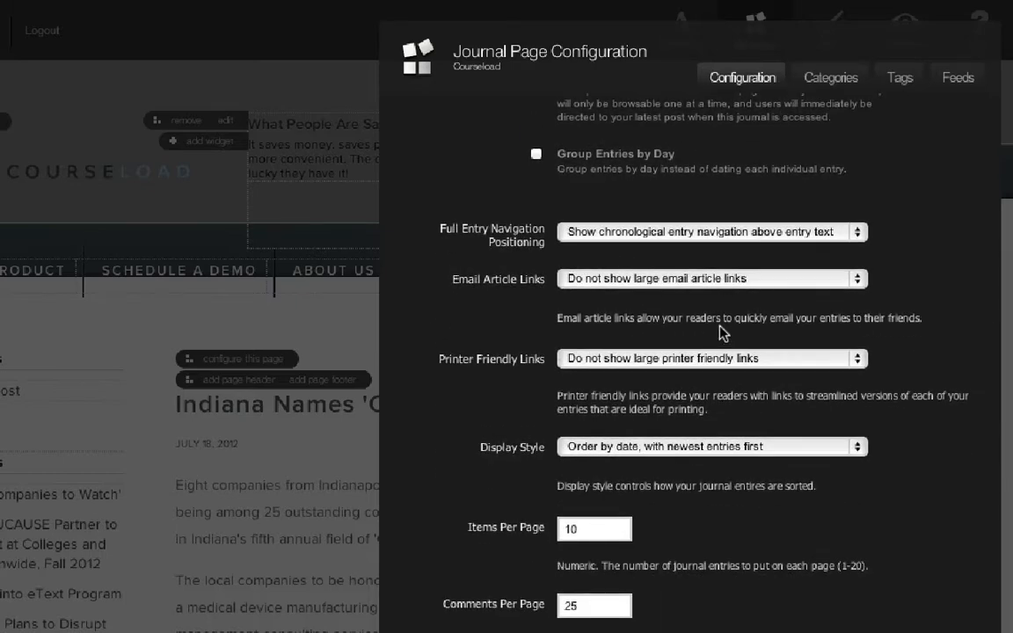
scroll(720, 332, "down", 3)
scroll(721, 332, "down", 3)
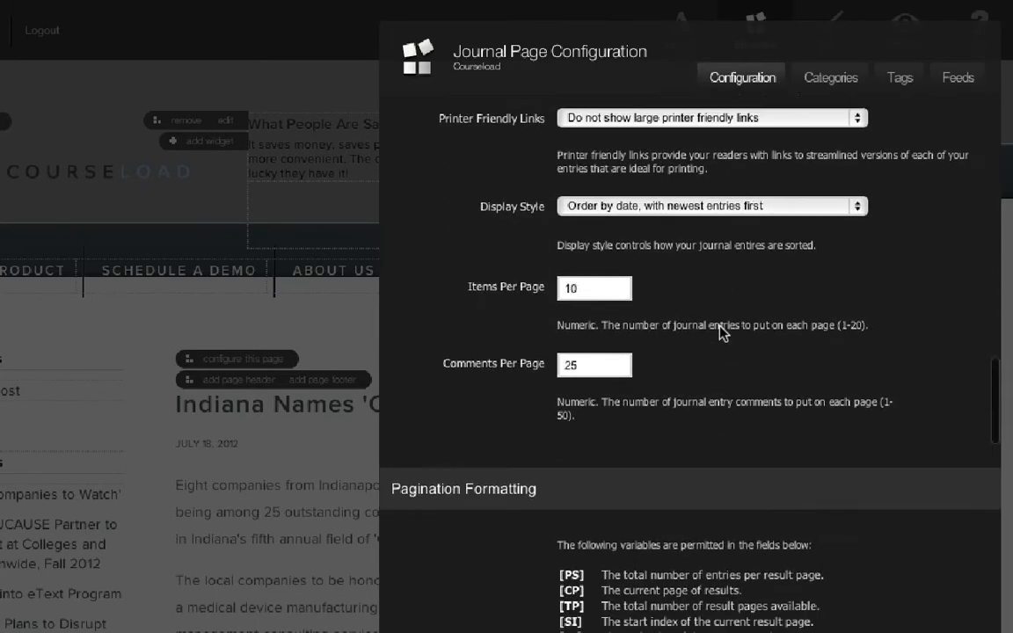
scroll(721, 332, "up", 3)
scroll(721, 332, "down", 10)
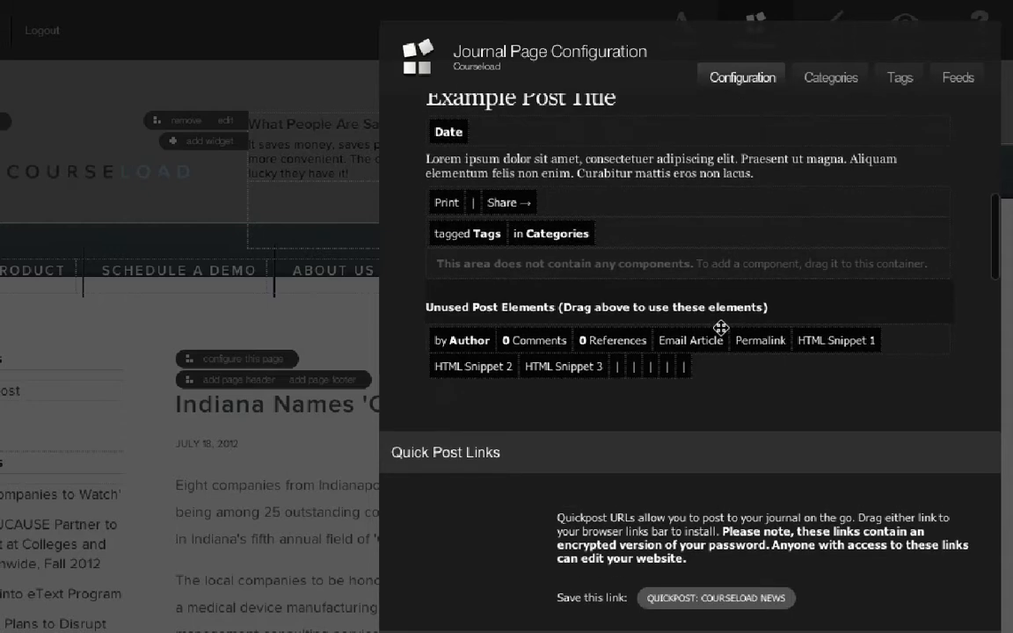
scroll(721, 327, "down", 4)
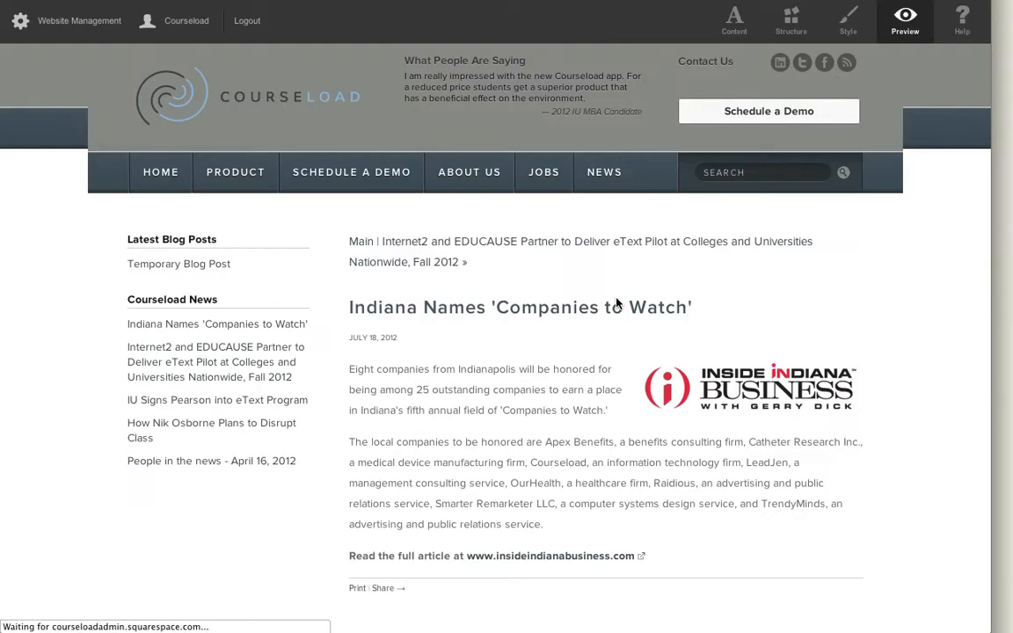
- Examine the Reader Comments section and comment form below the "Indiana Names 'Companies to Watch'" article
scroll(869, 305, "down", 1)
scroll(870, 309, "down", 5)
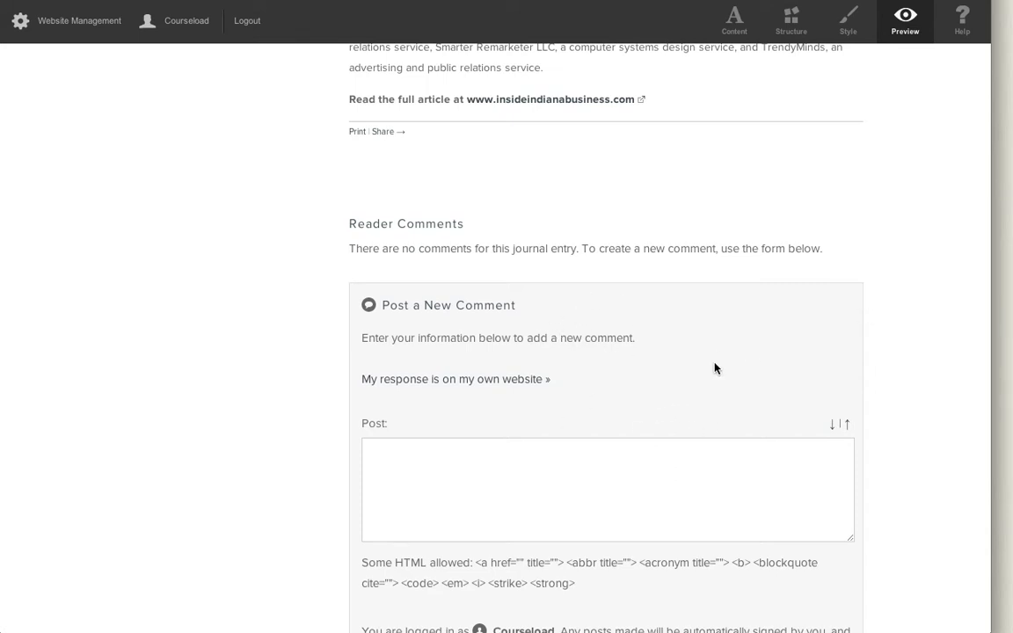
scroll(824, 316, "up", 3)
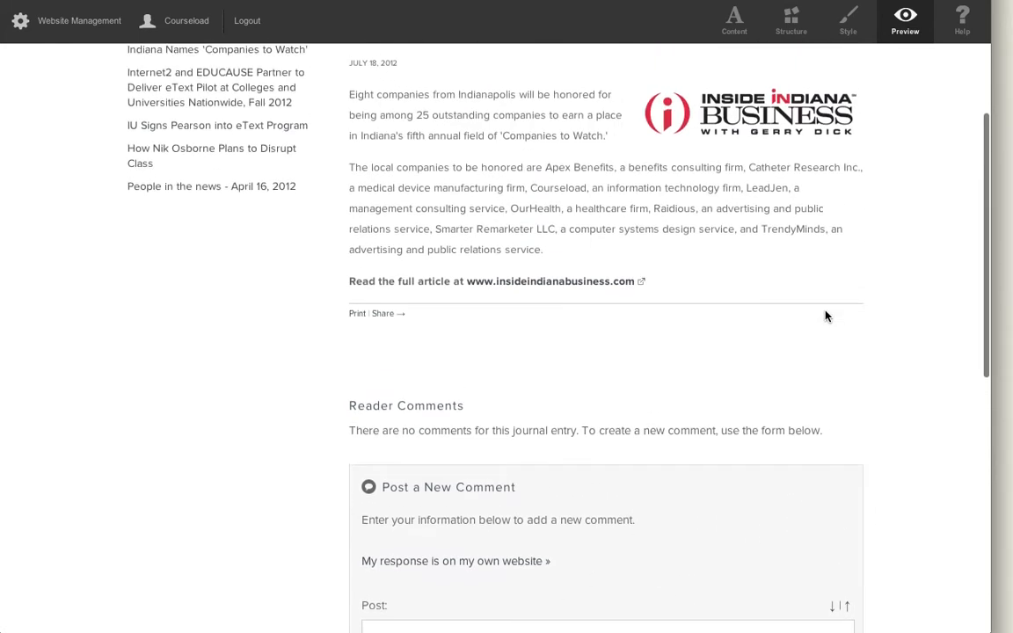
scroll(824, 316, "down", 5)
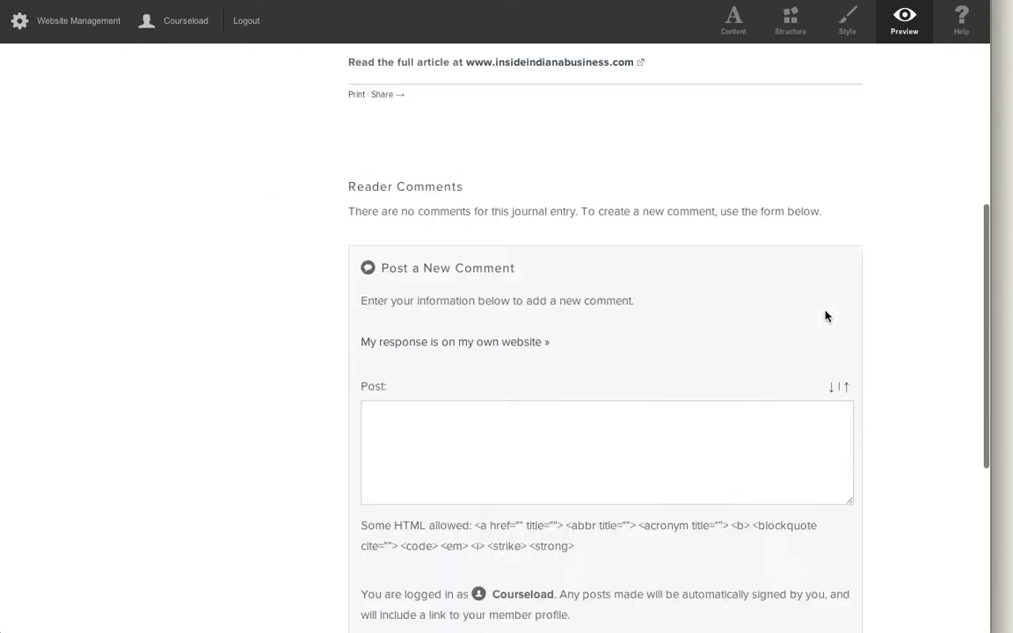
- Return from the "Indiana Names 'Companies to Watch'" article to the main news page and review its entries and page navigation
scroll(824, 312, "up", 10)
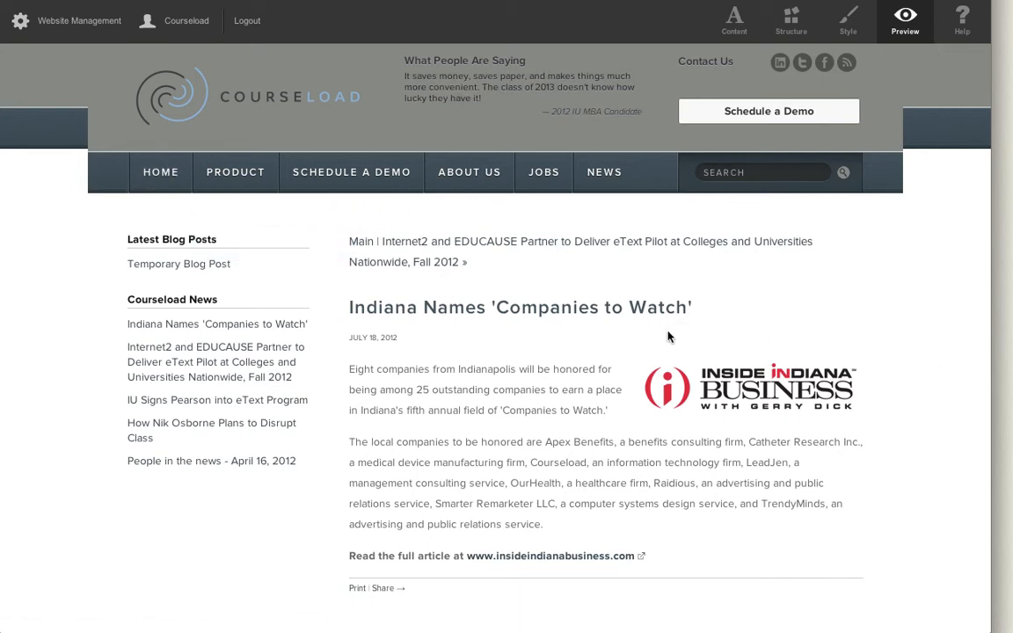
scroll(826, 506, "down", 8)
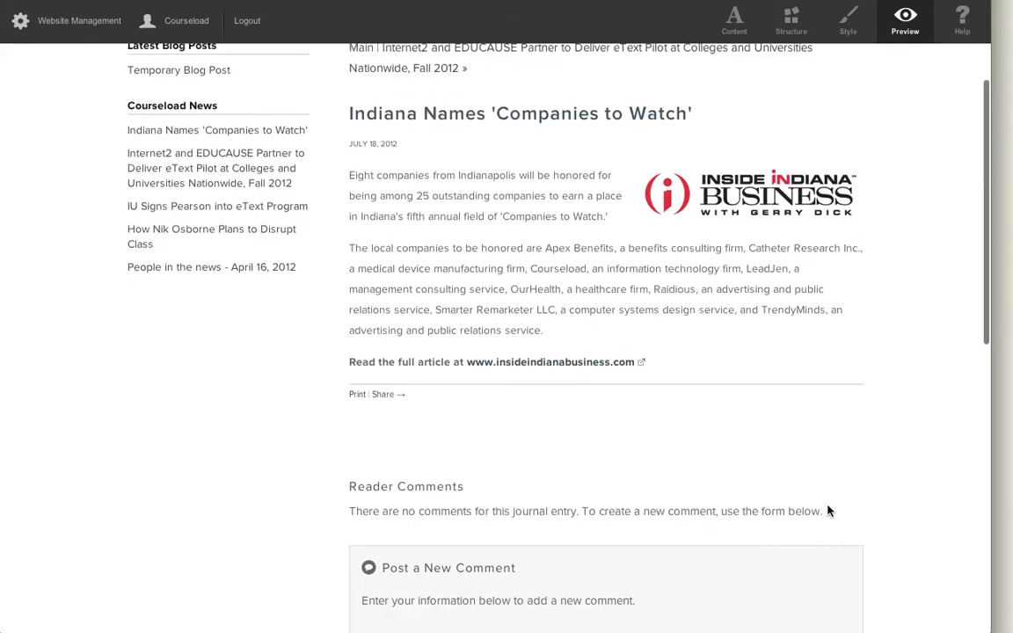
scroll(828, 508, "up", 8)
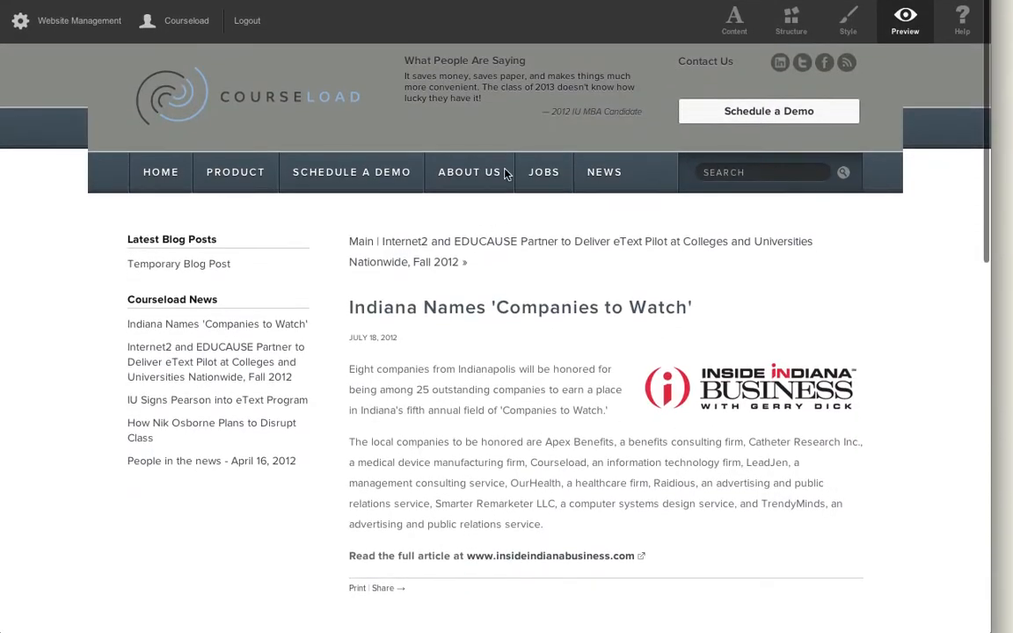
left_click(361, 245)
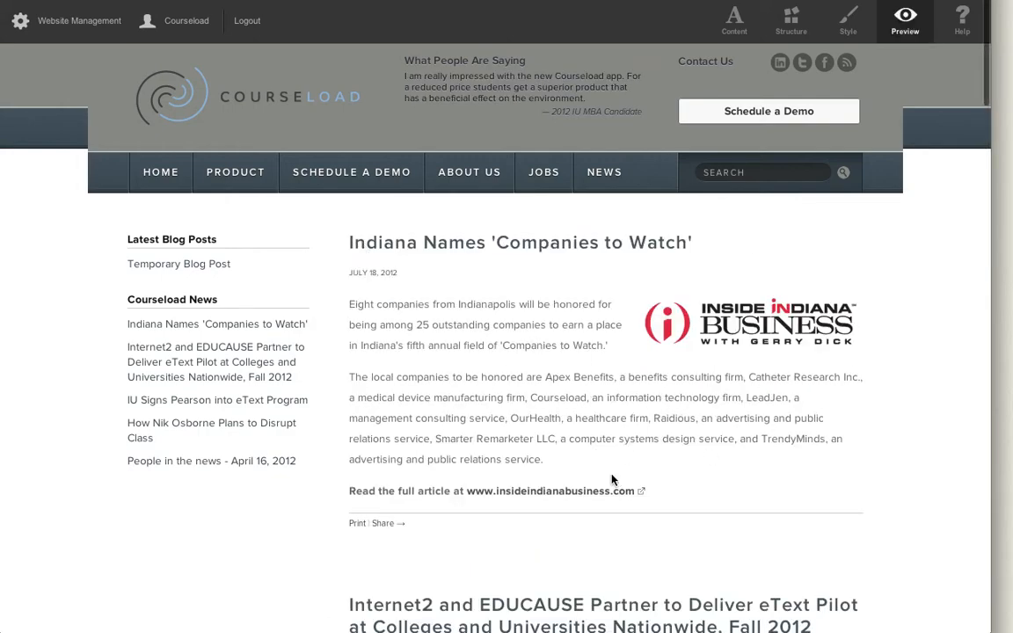
scroll(561, 422, "down", 20)
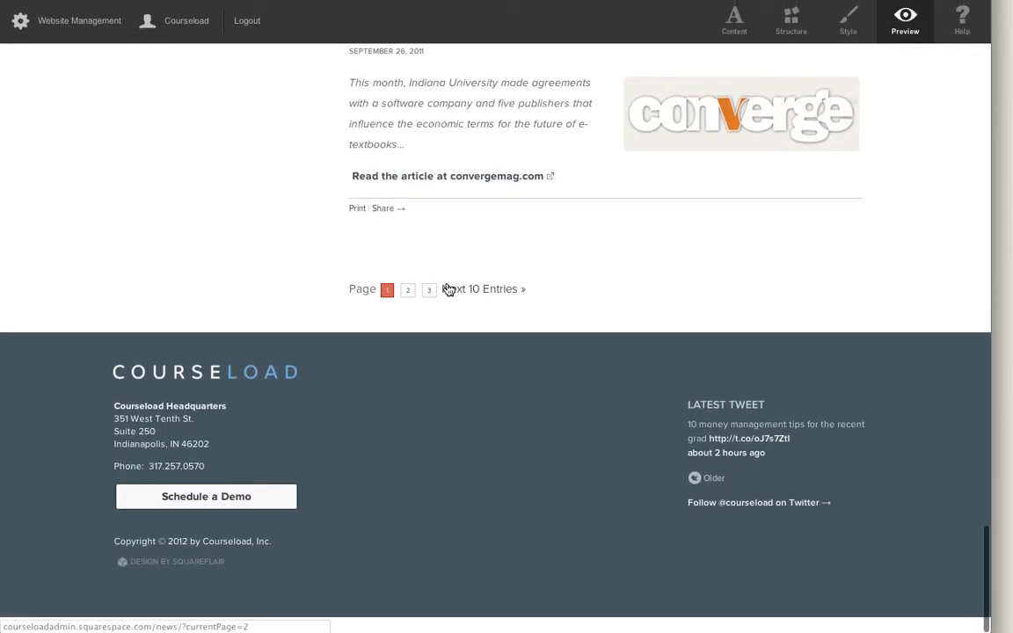
scroll(554, 283, "up", 3)
scroll(549, 286, "up", 8)
- Open the Journal Post Management list and filter it to entries within Courseload News
left_click(74, 21)
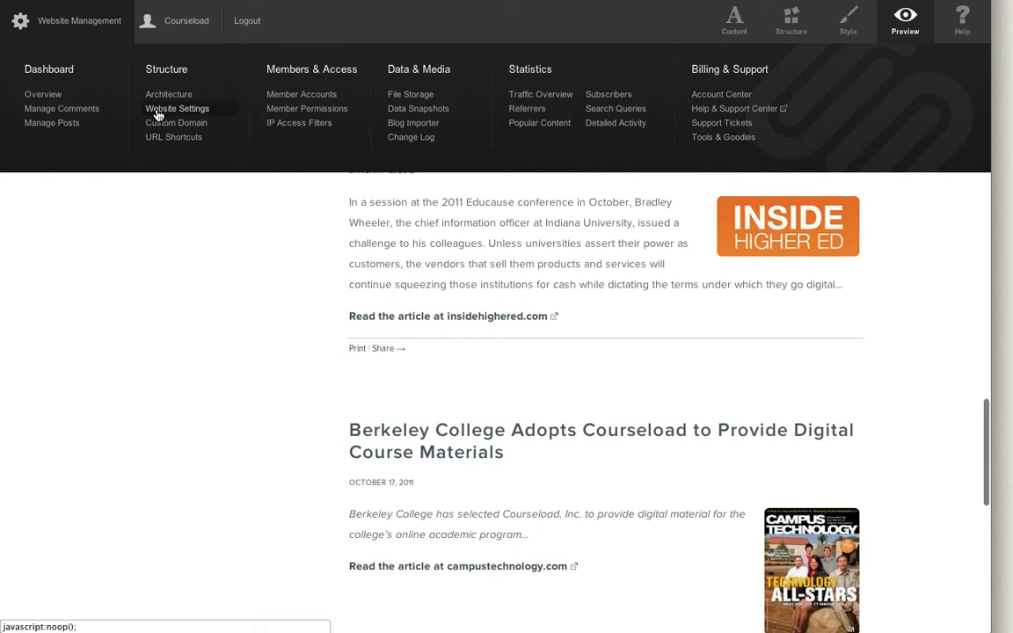
left_click(39, 125)
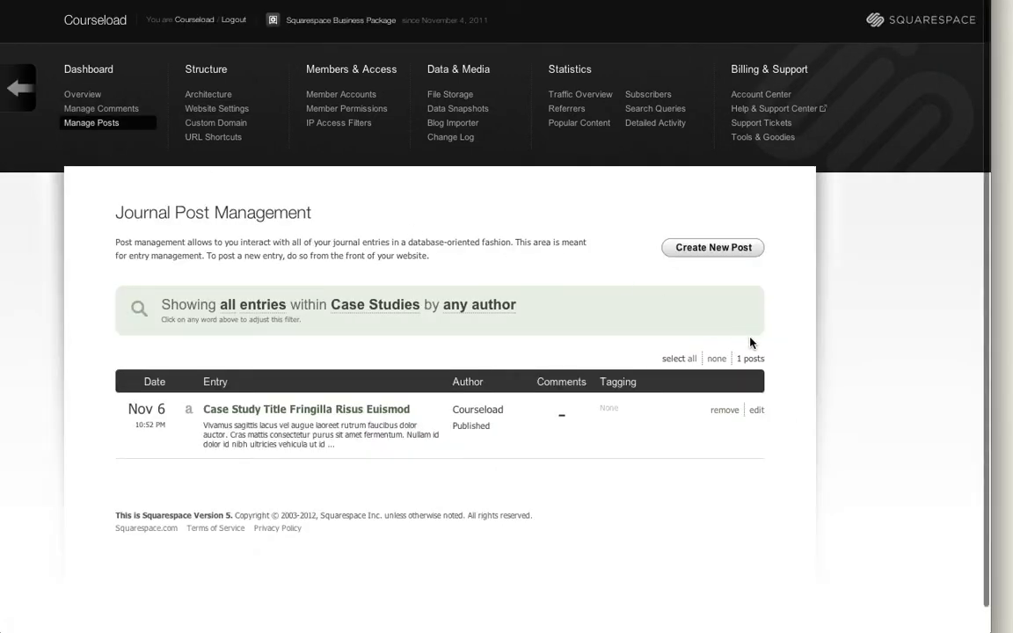
scroll(807, 400, "down", 1)
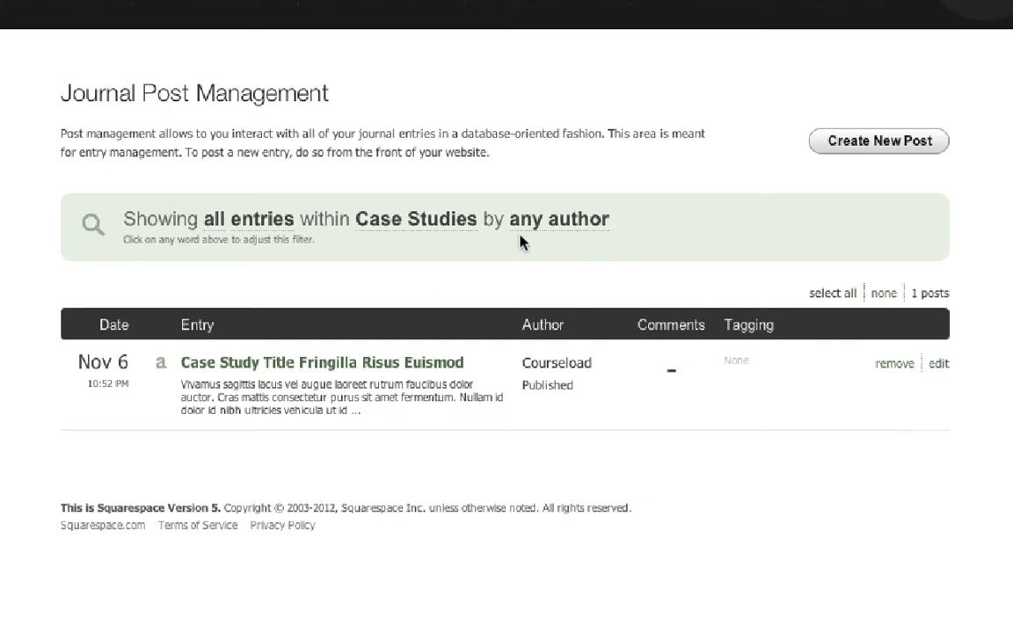
left_click(391, 229)
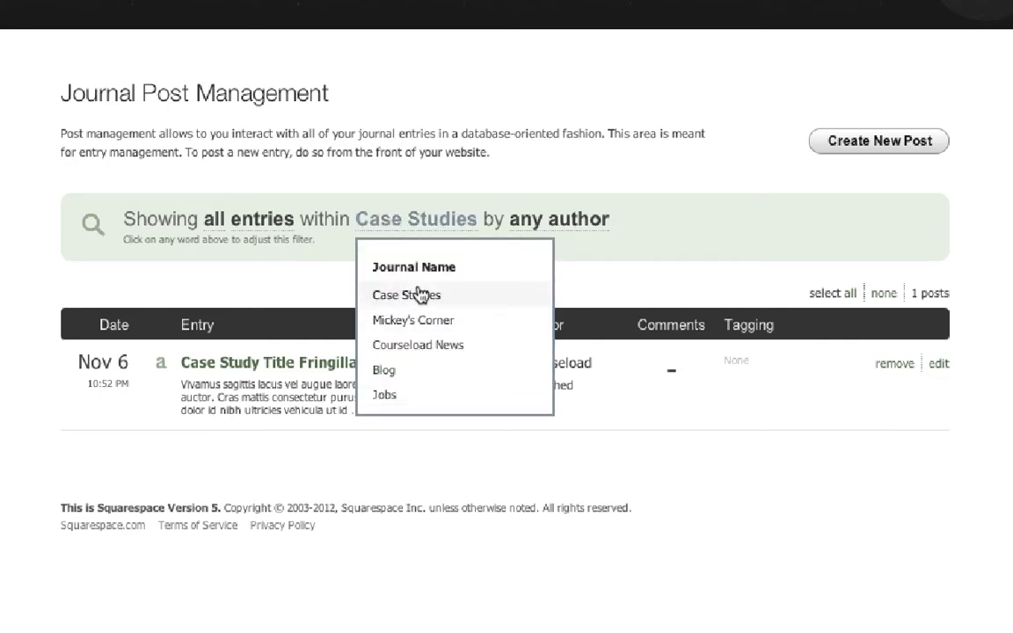
left_click(407, 347)
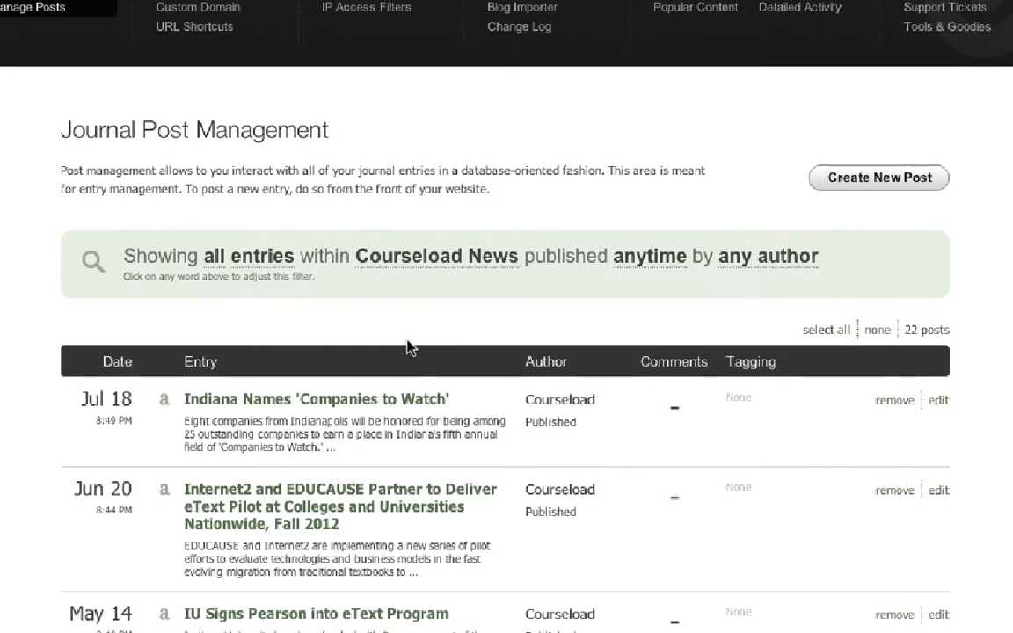
- Find the Test Entry News draft in the filtered post list and open it for editing
scroll(996, 348, "down", 1)
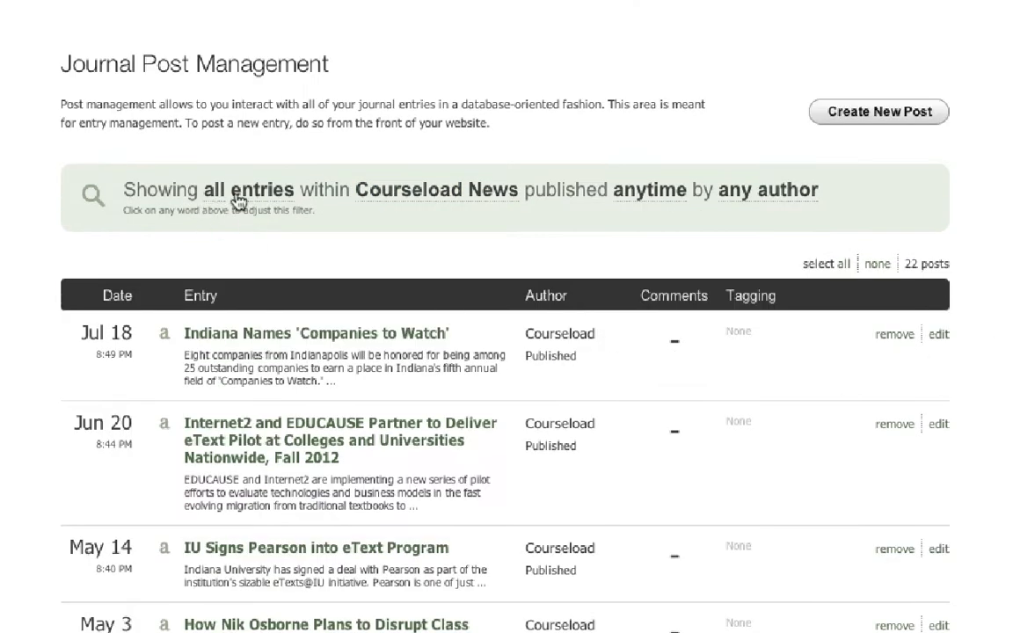
scroll(791, 431, "down", 5)
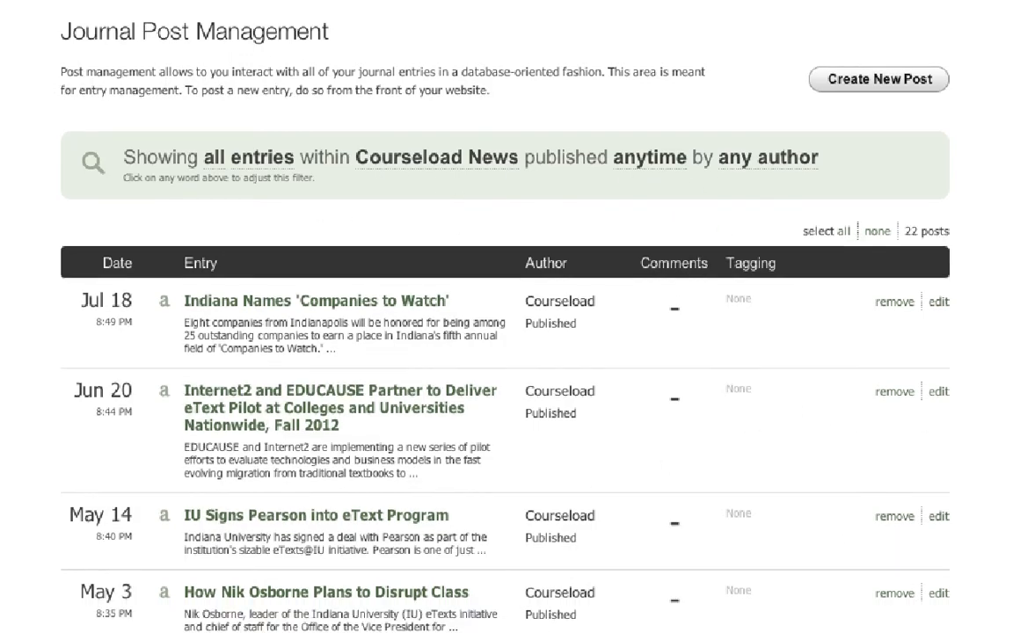
scroll(872, 404, "down", 8)
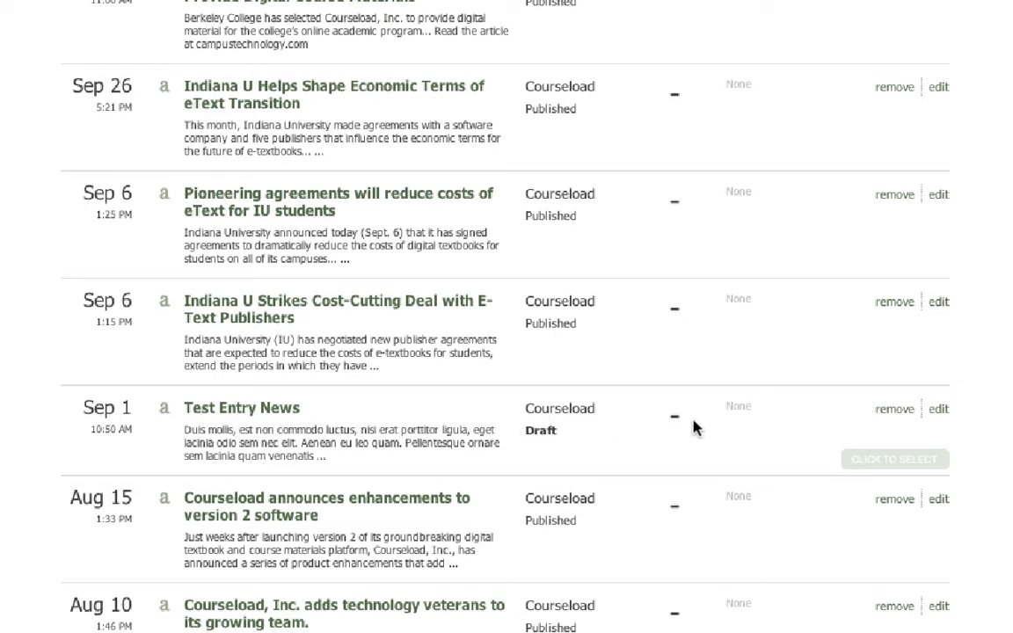
scroll(617, 164, "up", 15)
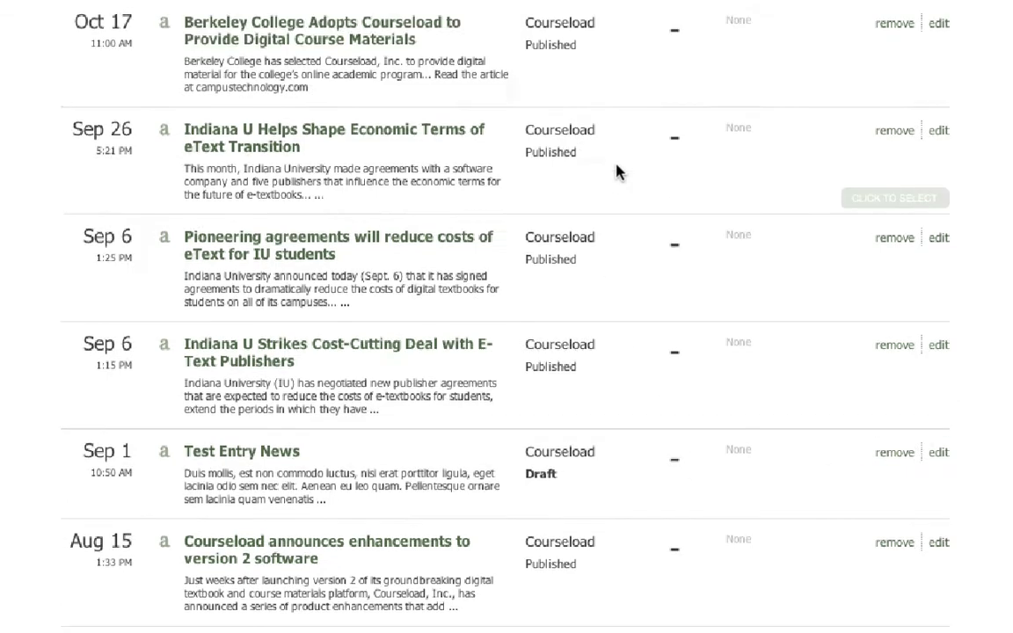
scroll(615, 171, "down", 5)
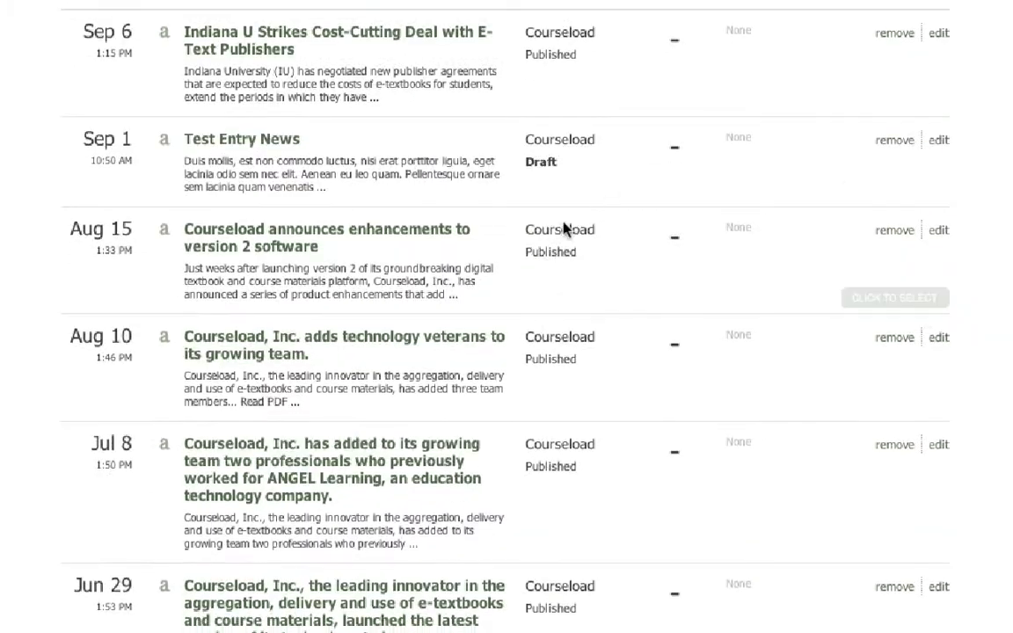
left_click(939, 143)
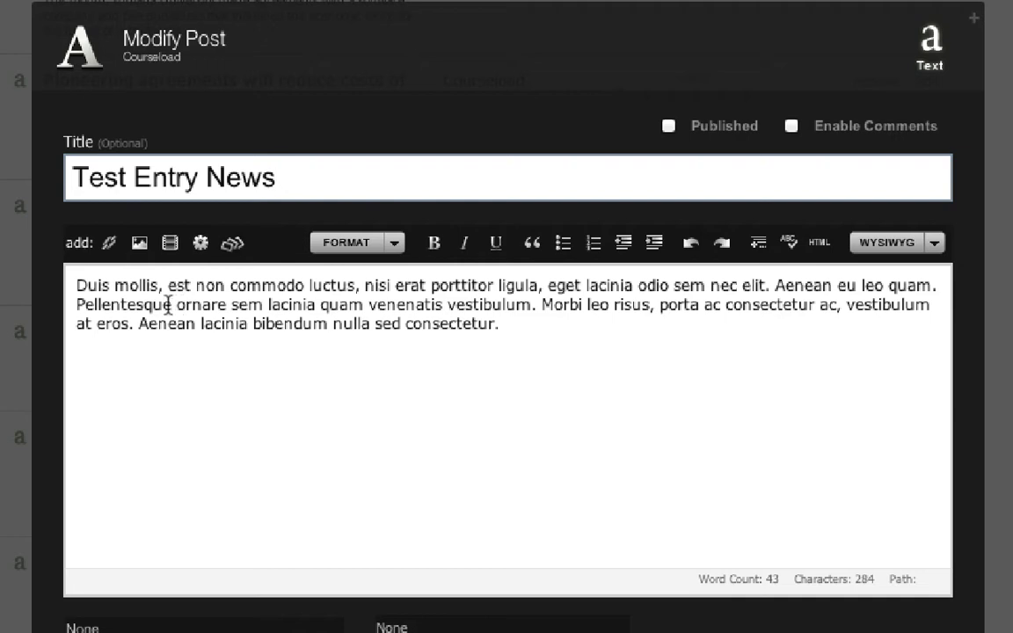
left_click(75, 286)
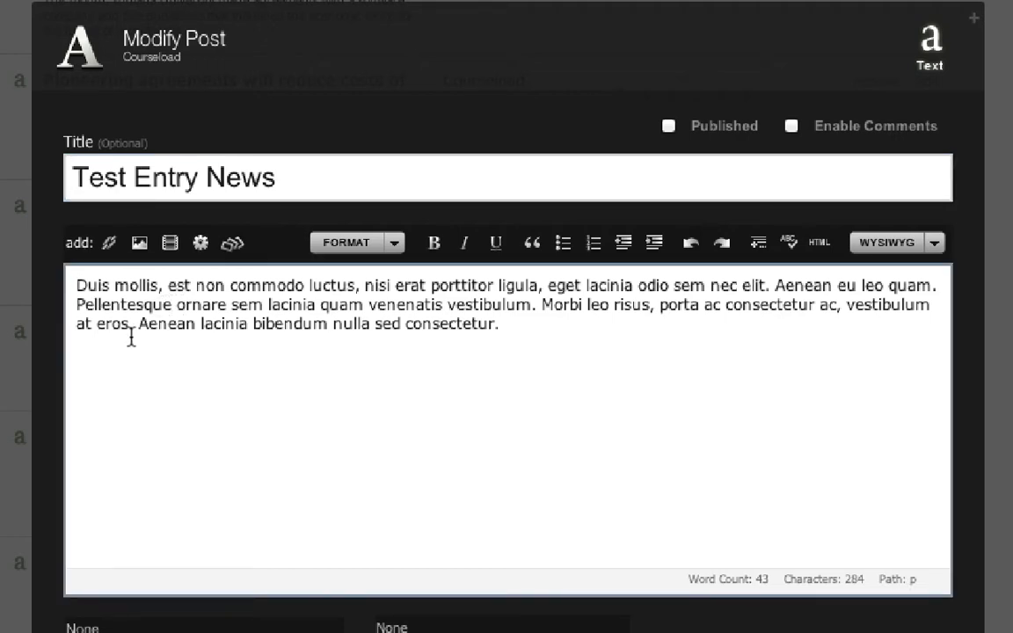
left_click(141, 245)
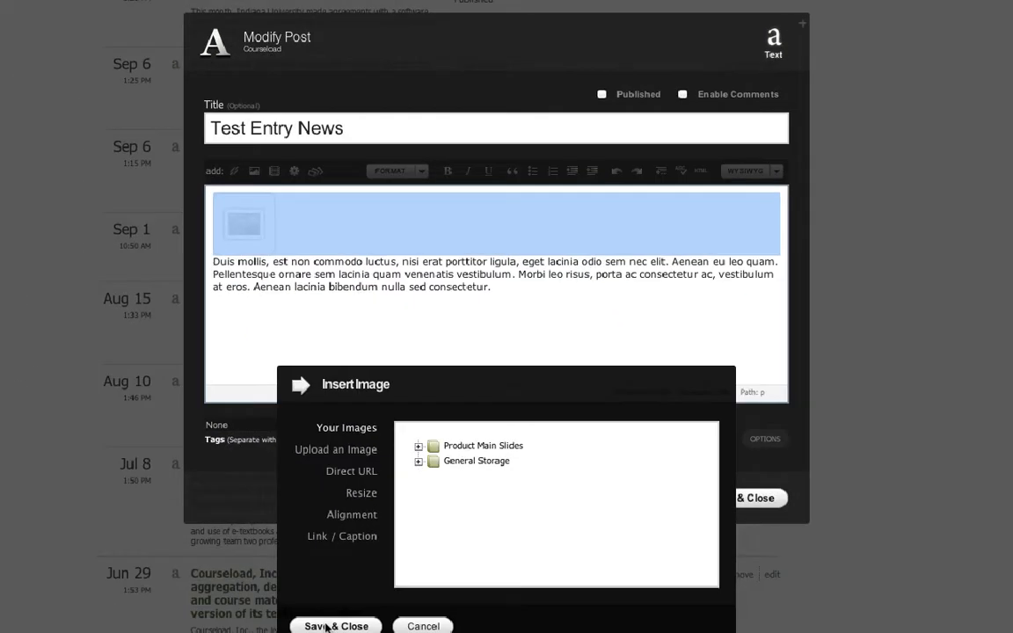
left_click(423, 625)
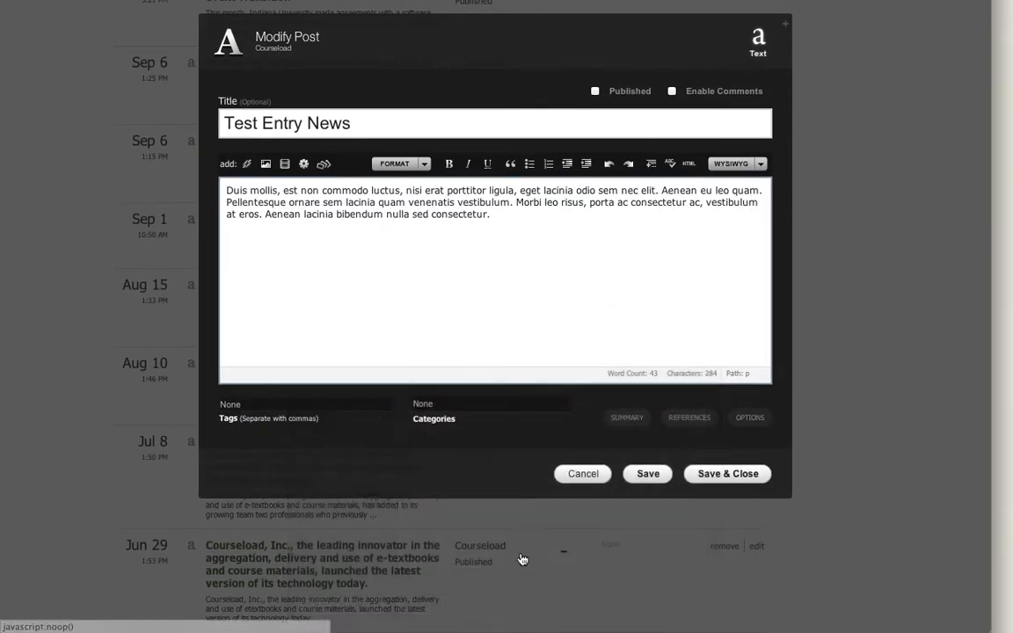
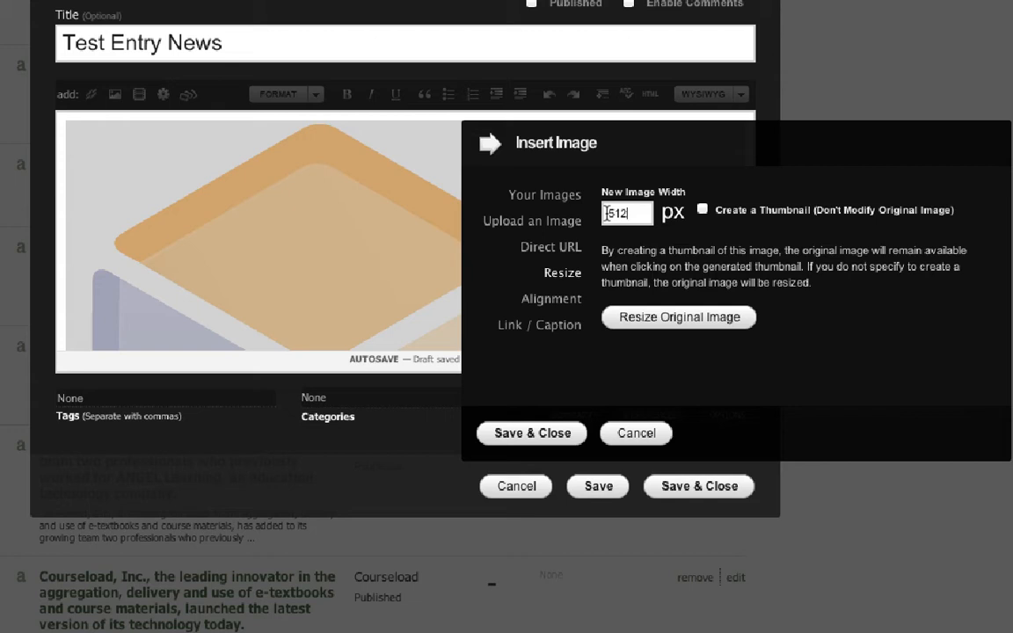
- Save the inserted image at the top of the Test Entry News post, and save and close the post
double_click(616, 213)
left_click(525, 434)
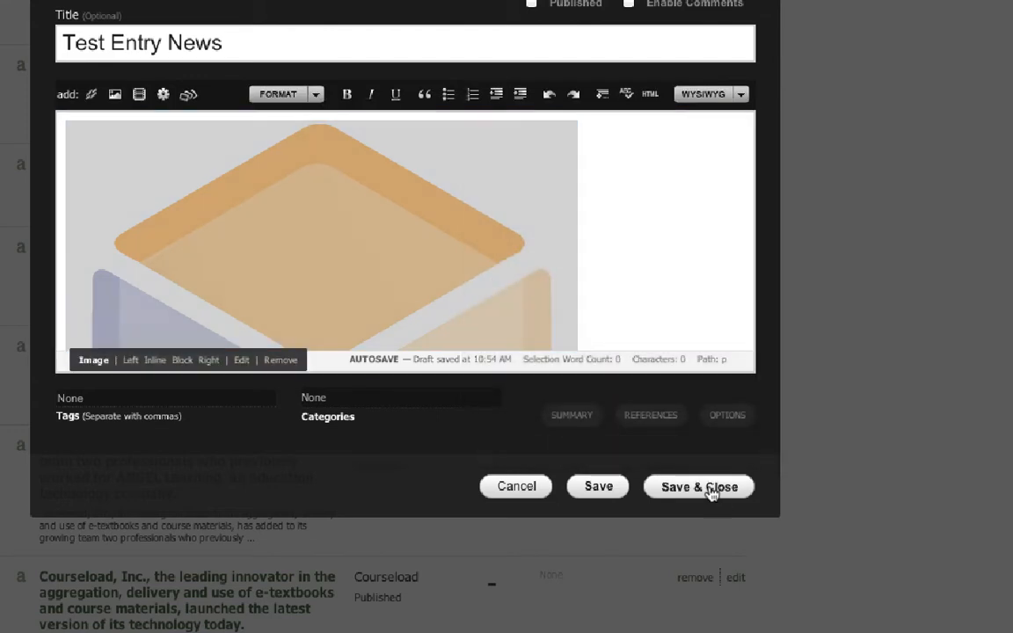
left_click(709, 487)
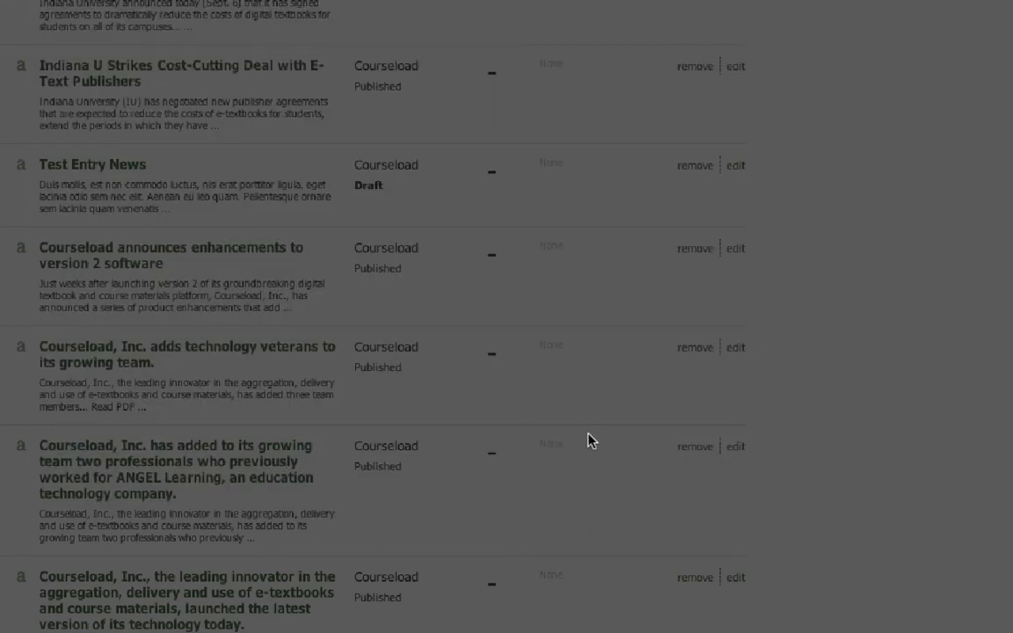
- Open the Test Entry News draft's page from the post list and examine its image and text
scroll(616, 430, "down", 4)
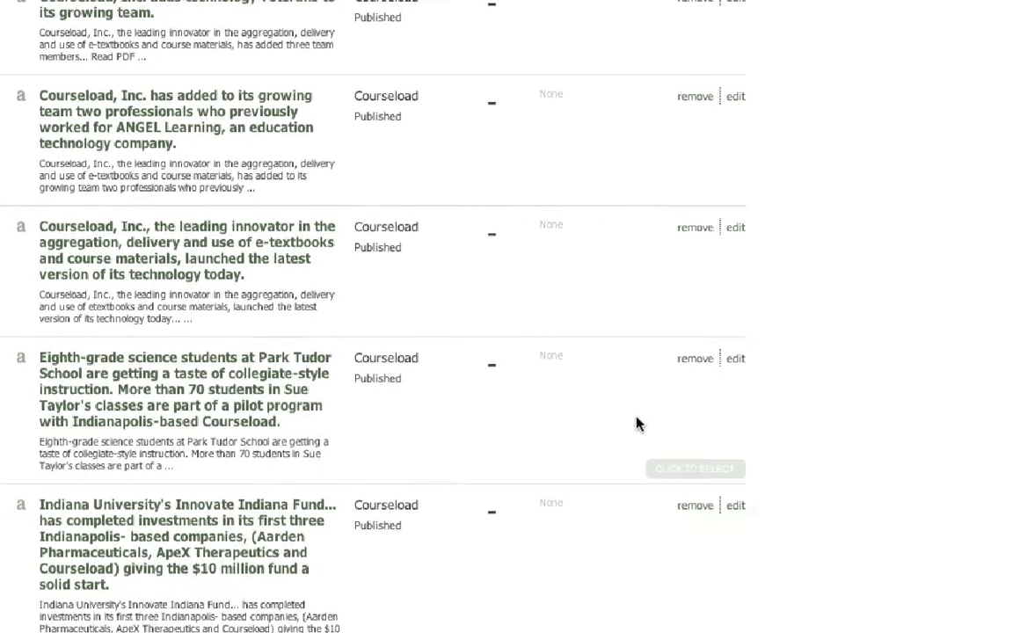
scroll(635, 422, "down", 6)
scroll(636, 422, "up", 10)
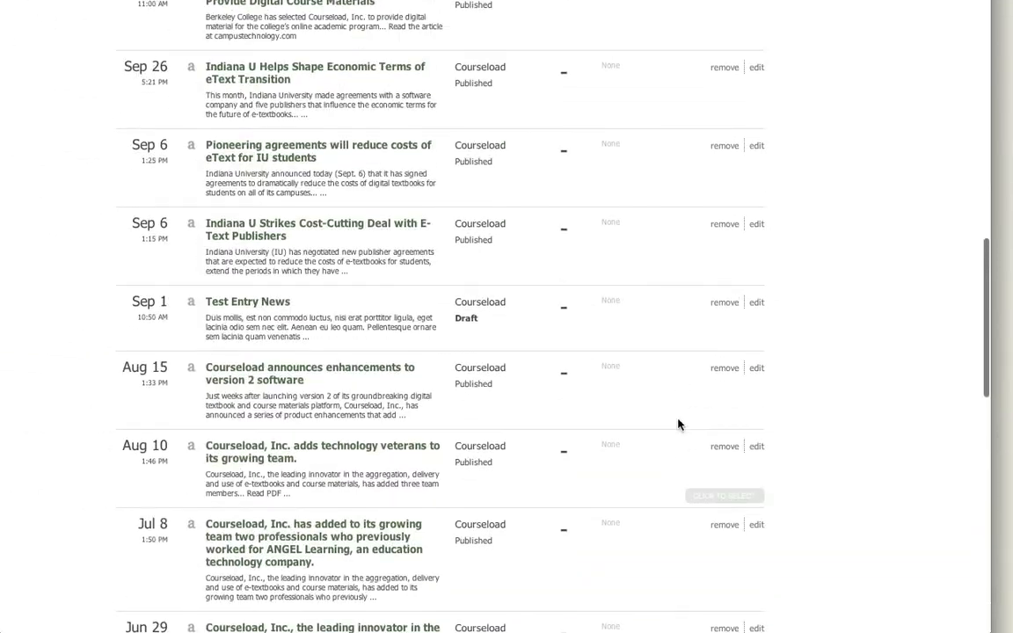
left_click(249, 303)
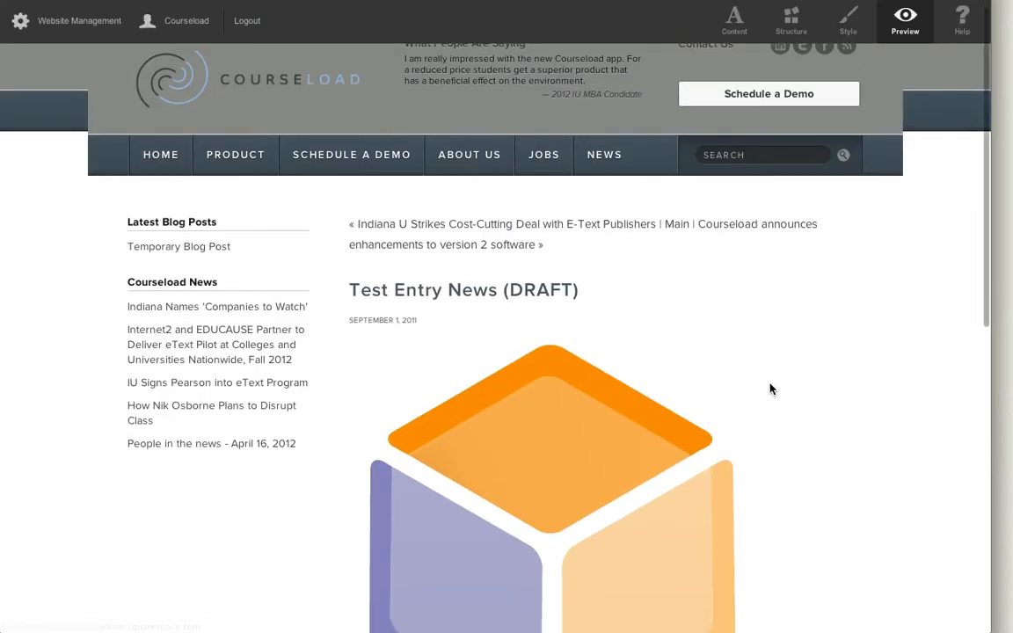
scroll(770, 389, "down", 5)
scroll(770, 388, "up", 3)
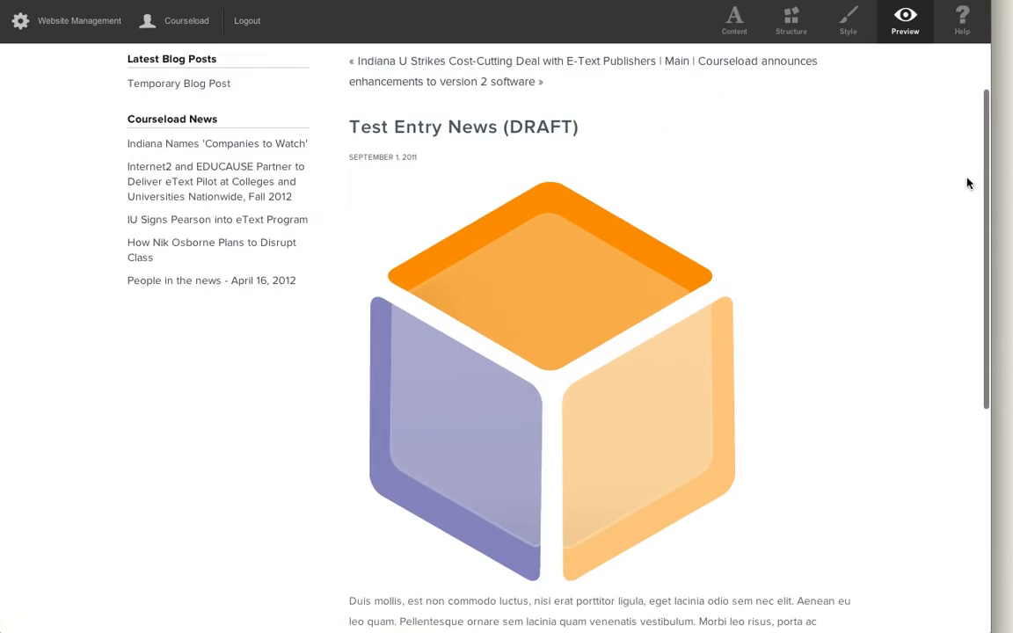
- Switch the page to content editing, open the Test Entry News post for modification, and cancel without saving
left_click(733, 23)
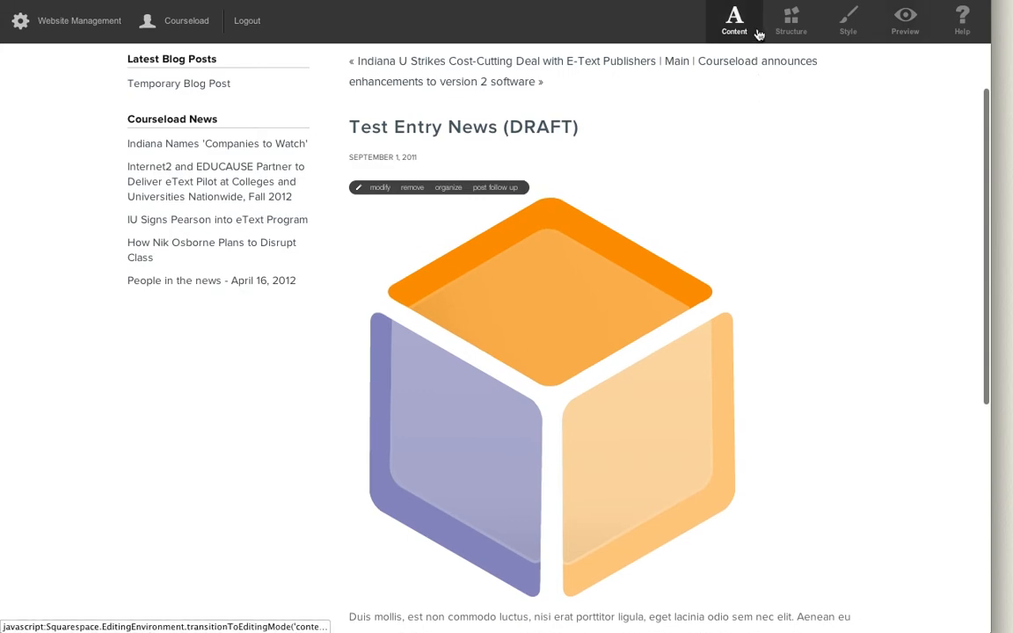
left_click(370, 187)
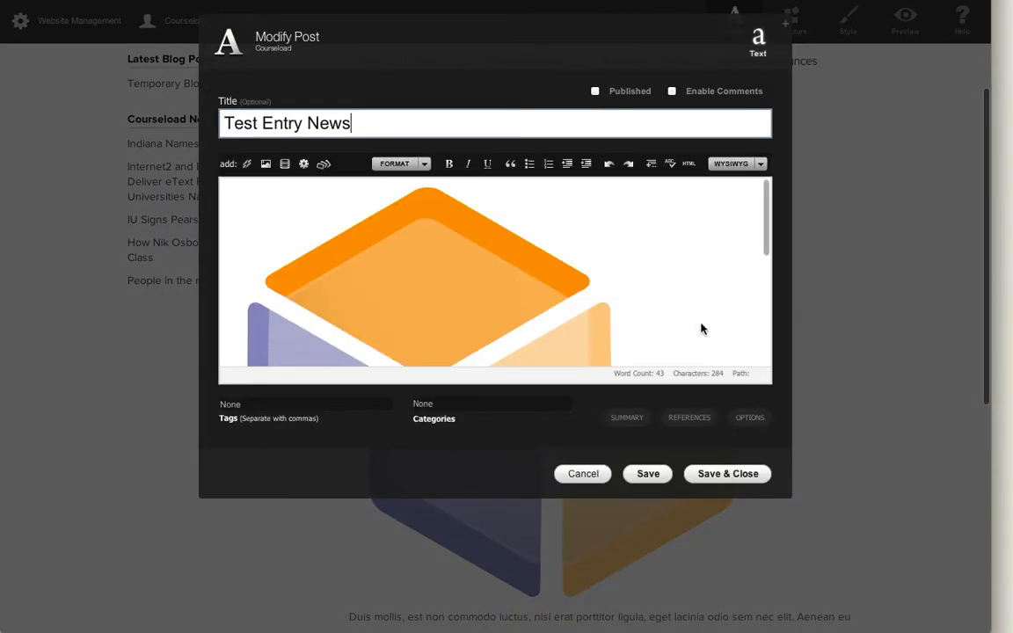
left_click(583, 473)
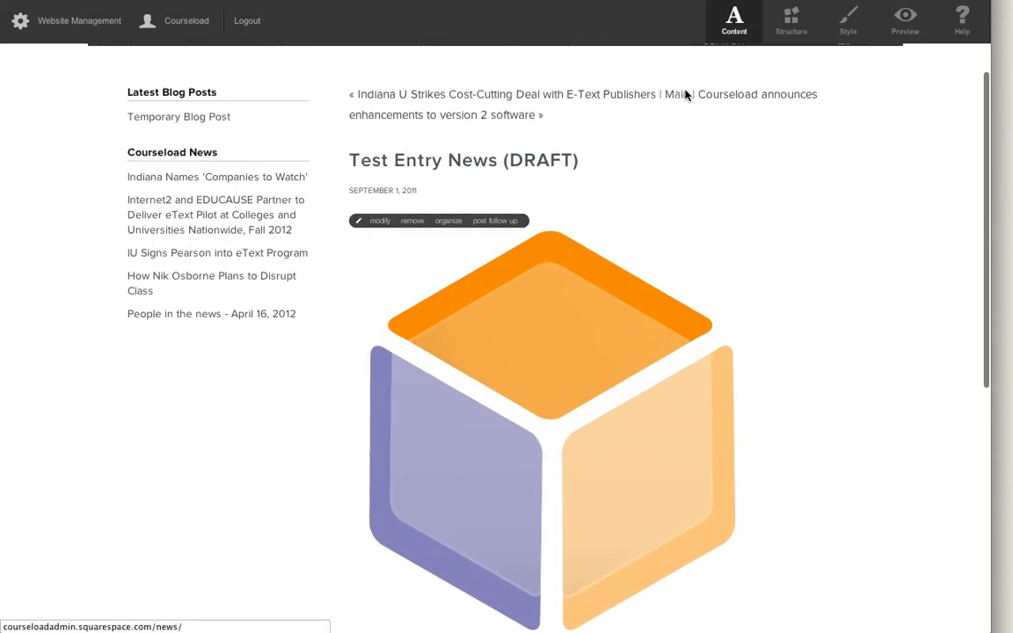
- View the cover image of the "IU Signs Pearson into eText Program" article on the main news page in a separate tab, and close that tab
left_click(679, 94)
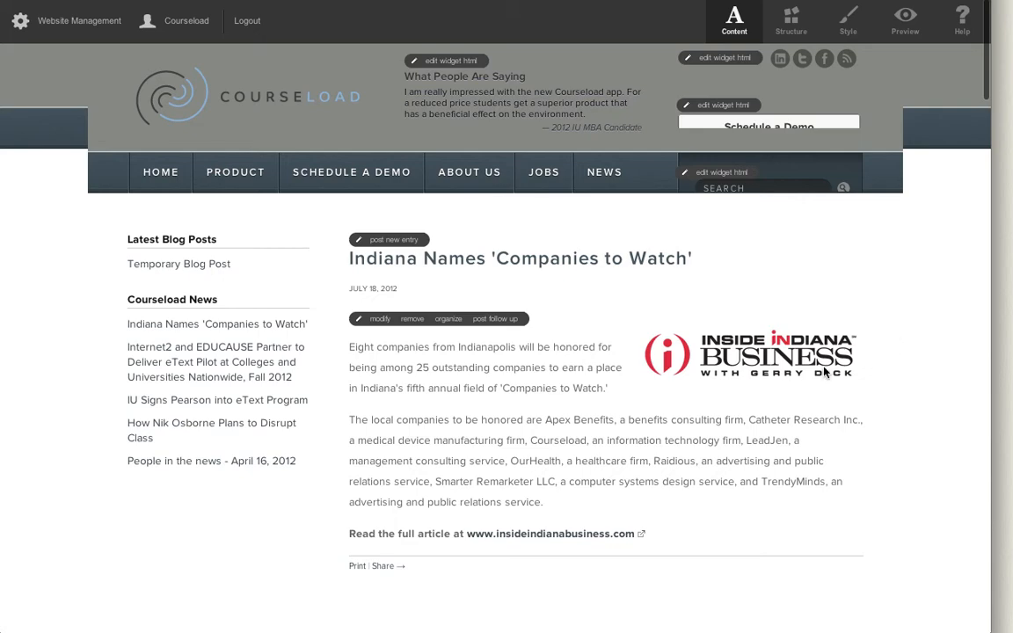
scroll(824, 373, "down", 2)
scroll(824, 373, "down", 5)
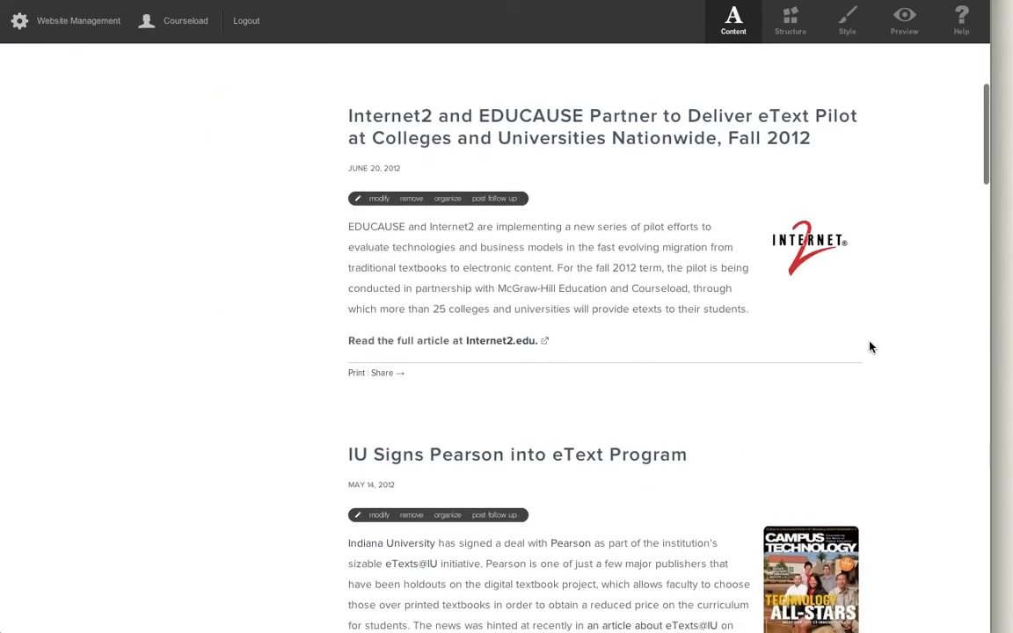
scroll(868, 347, "down", 3)
right_click(816, 317)
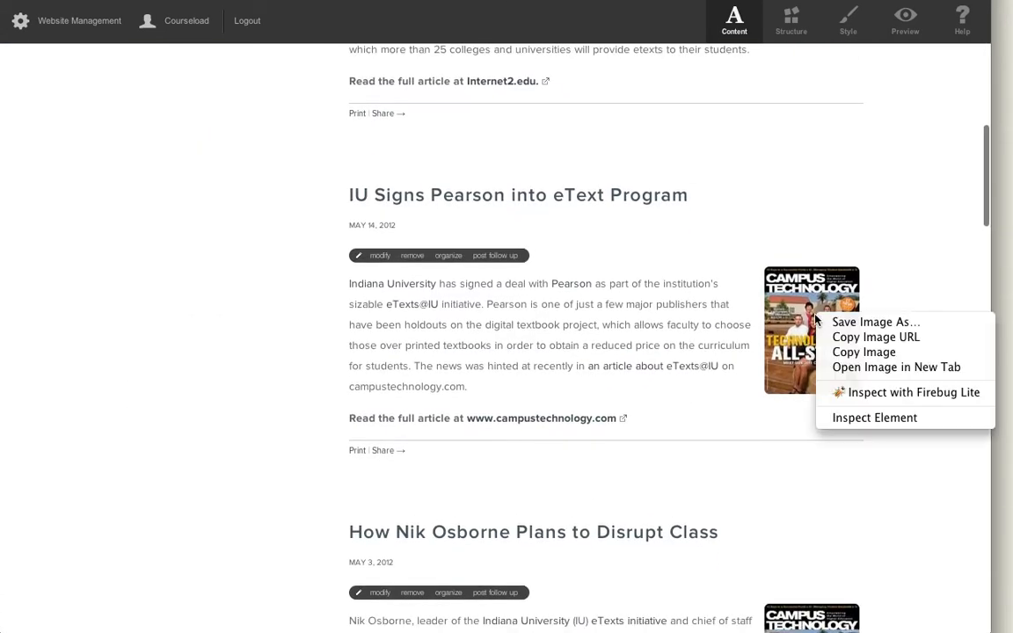
left_click(868, 373)
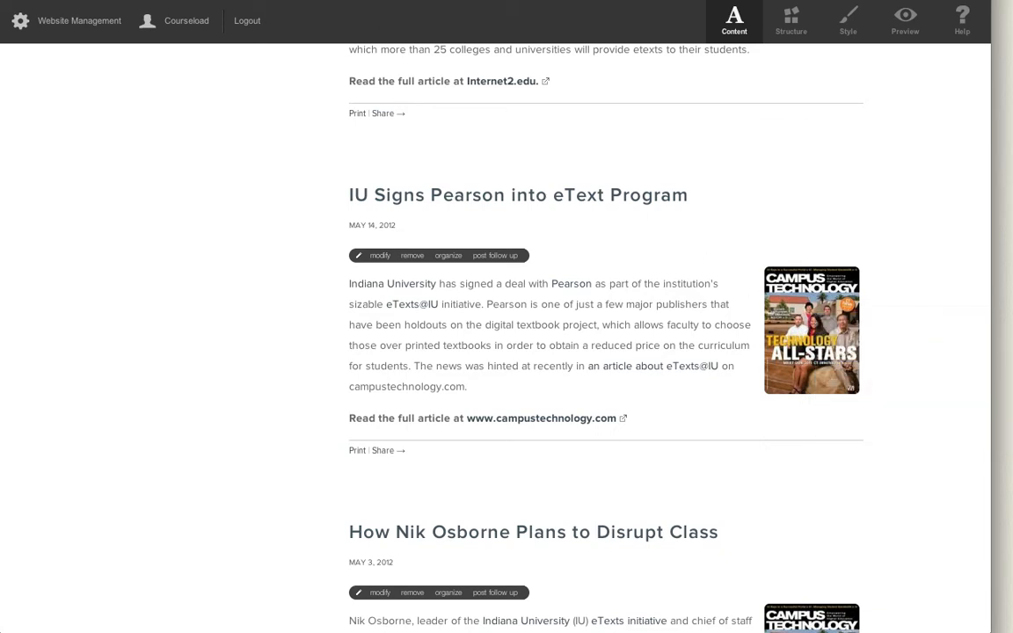
key("ctrl+Tab")
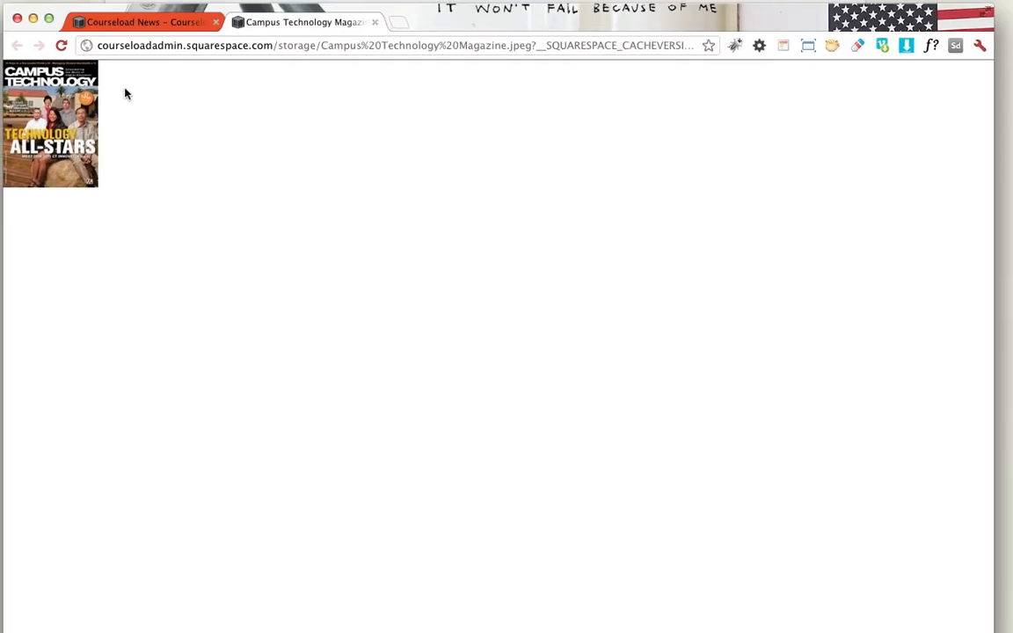
left_click(374, 22)
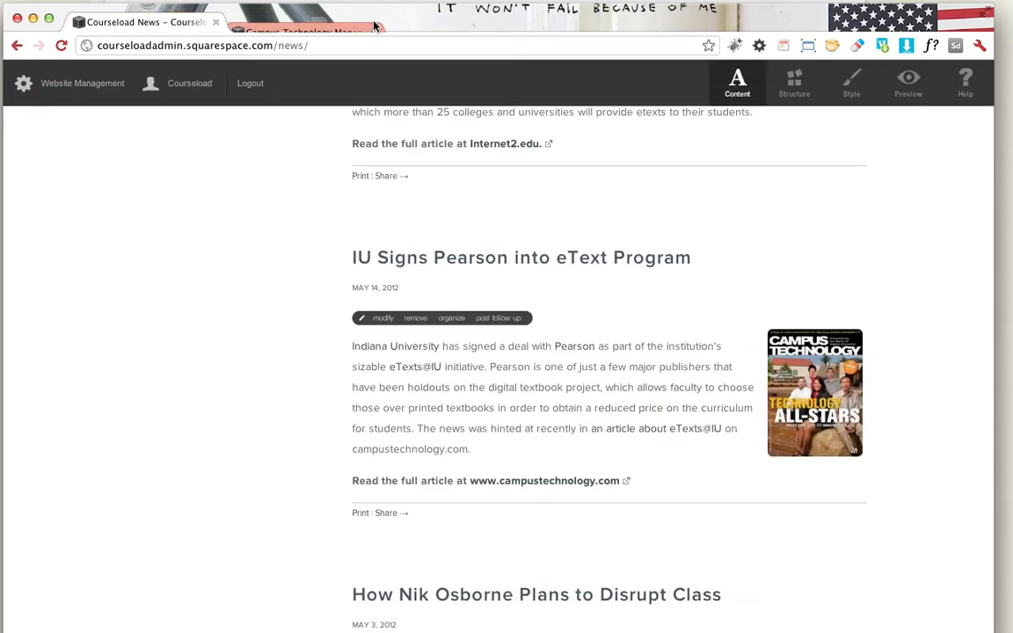
- Review the images accompanying the older articles on the main news page
scroll(832, 589, "down", 5)
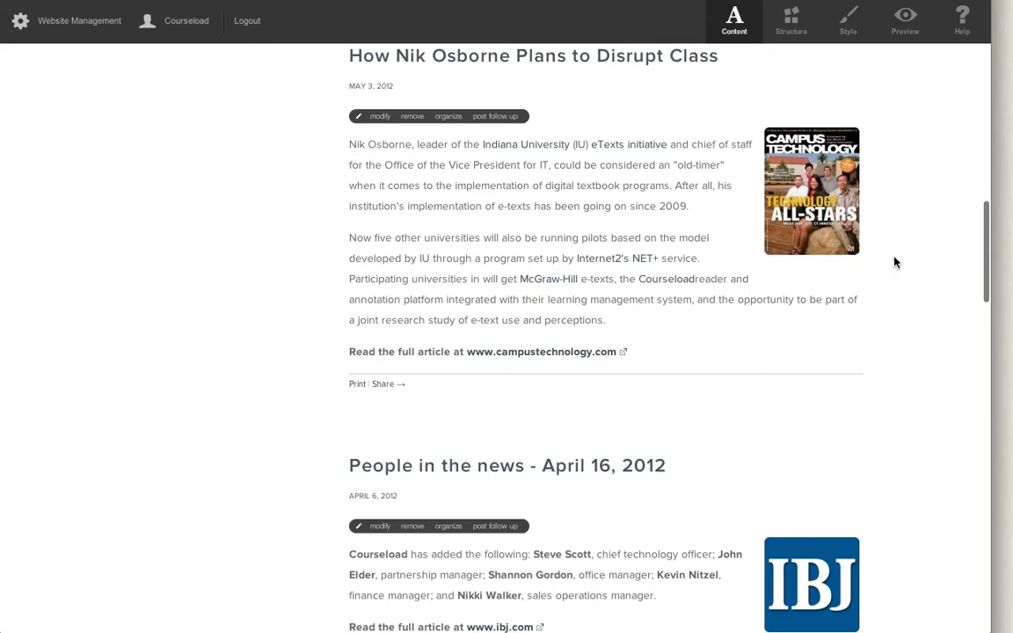
scroll(895, 262, "down", 4)
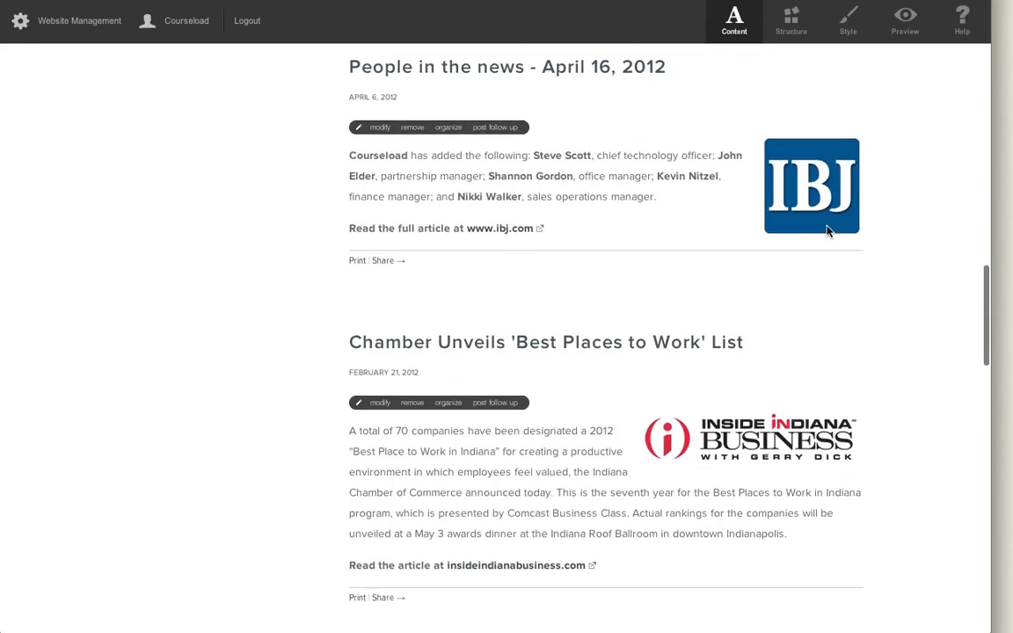
scroll(879, 251, "up", 15)
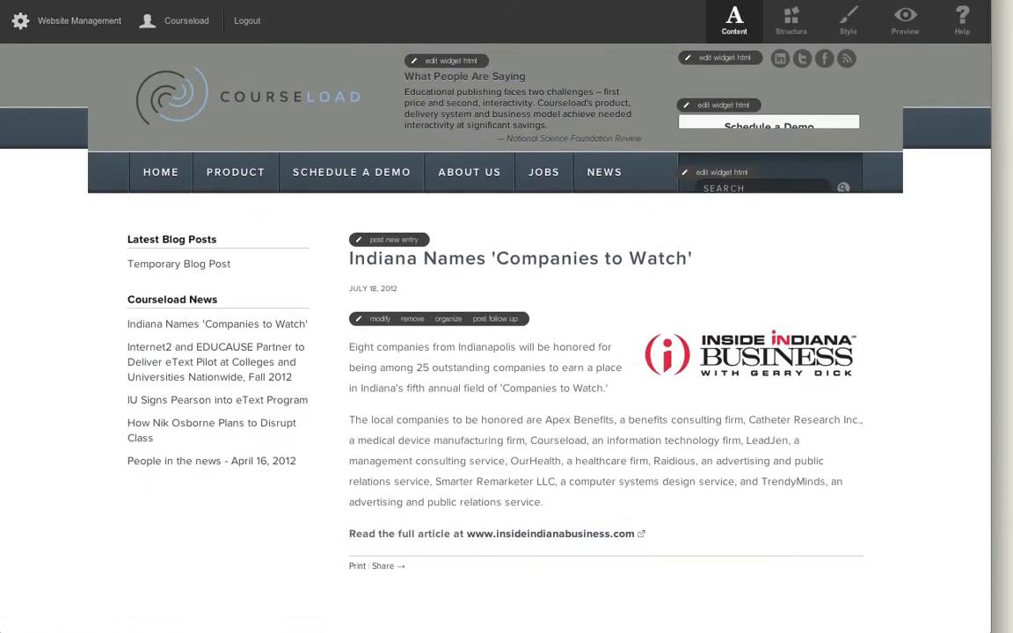
- Open the Test Entry News draft for modification and look through its image and text in the editor
scroll(655, 321, "down", 2)
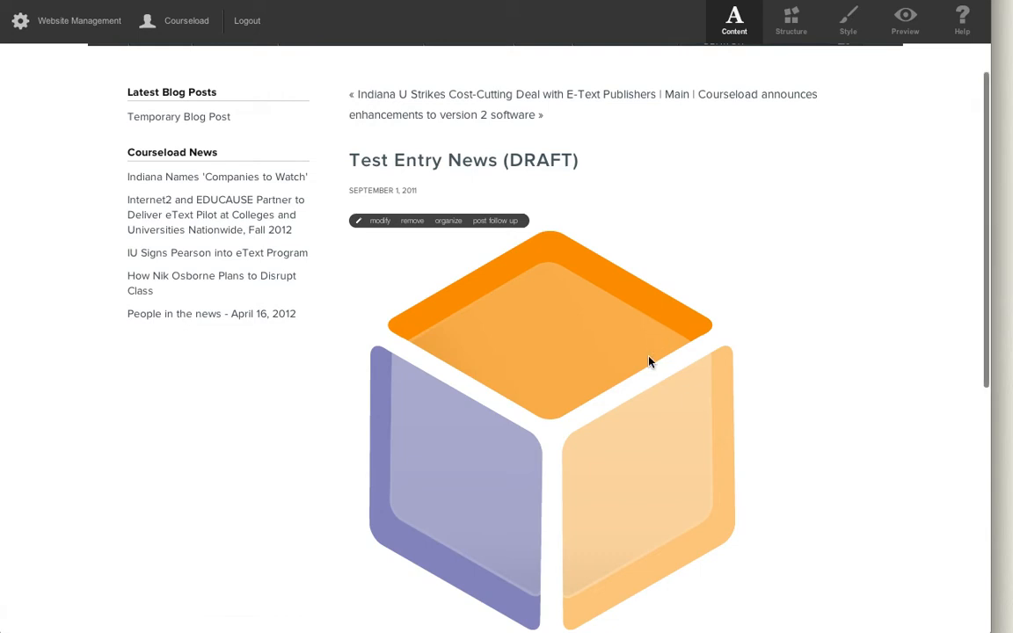
scroll(649, 356, "down", 1)
left_click(381, 158)
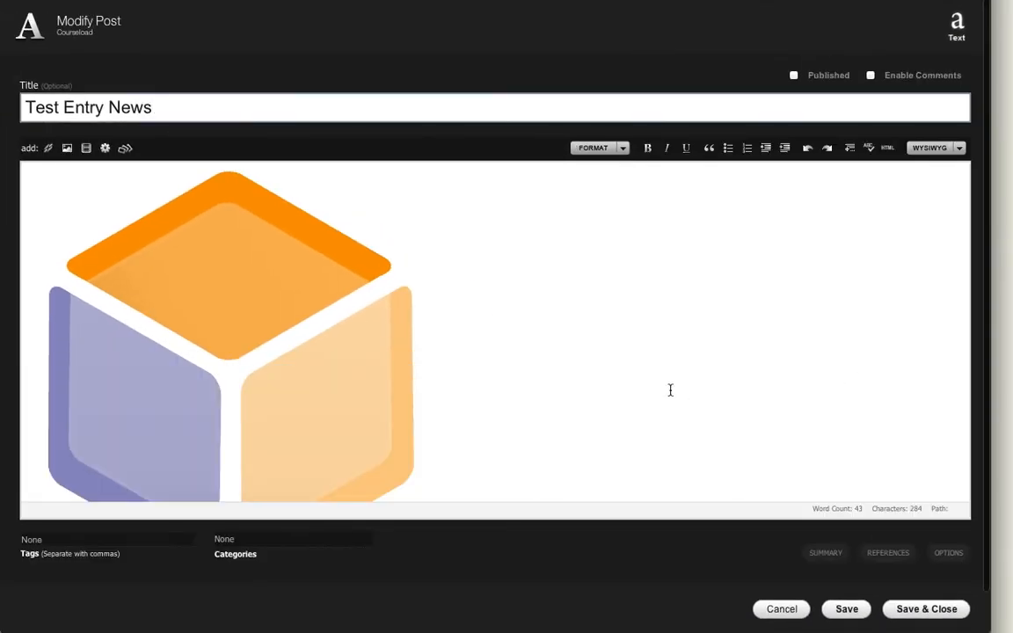
scroll(670, 390, "down", 3)
scroll(670, 389, "up", 3)
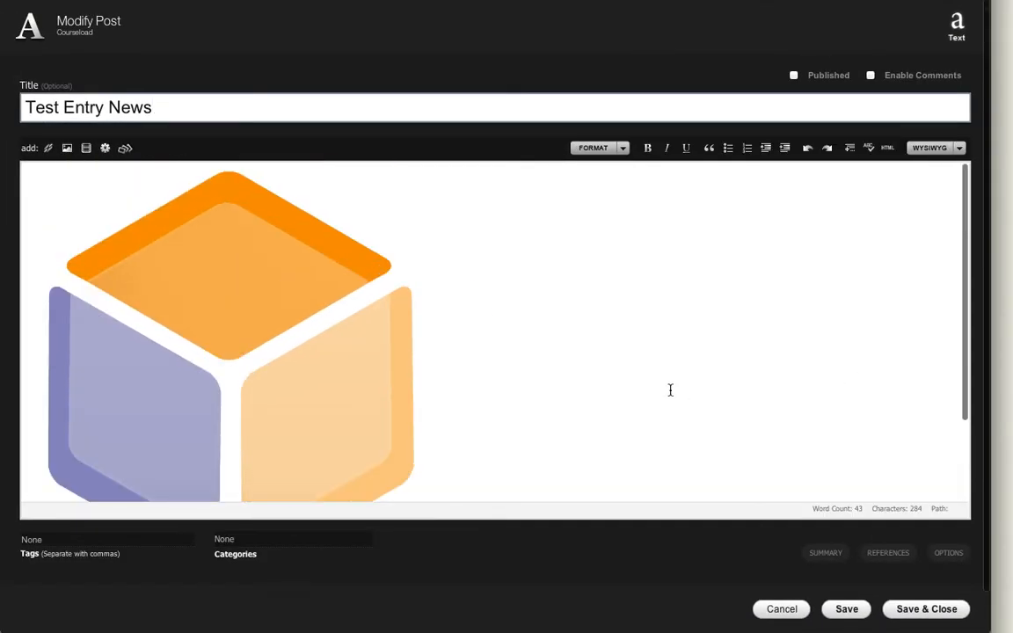
- Resize the original cube logo image in the post to a width of 120 px and save the image adjustment
left_click(159, 277)
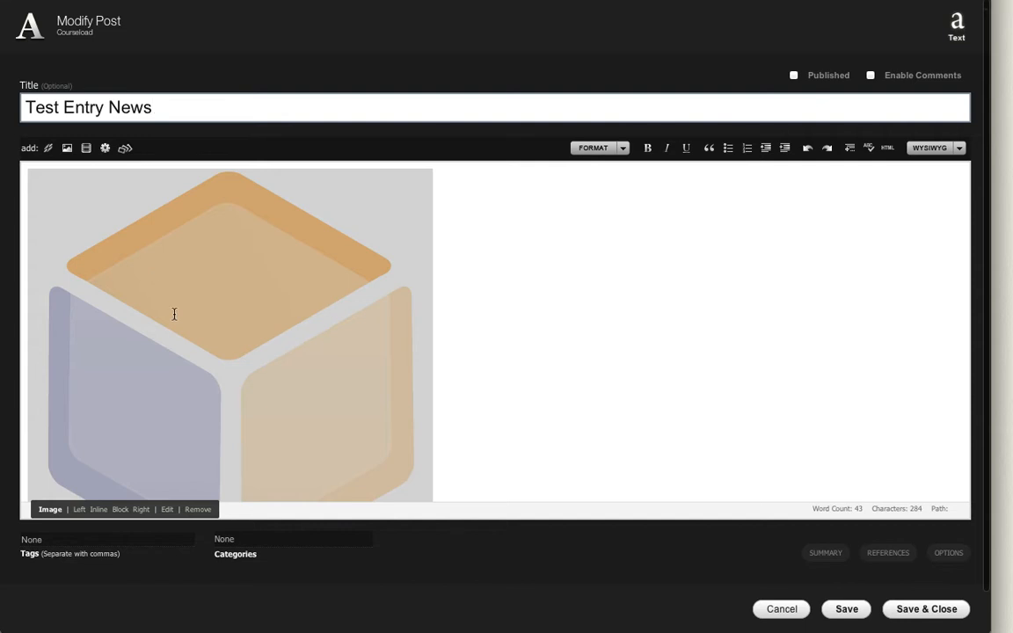
left_click(165, 509)
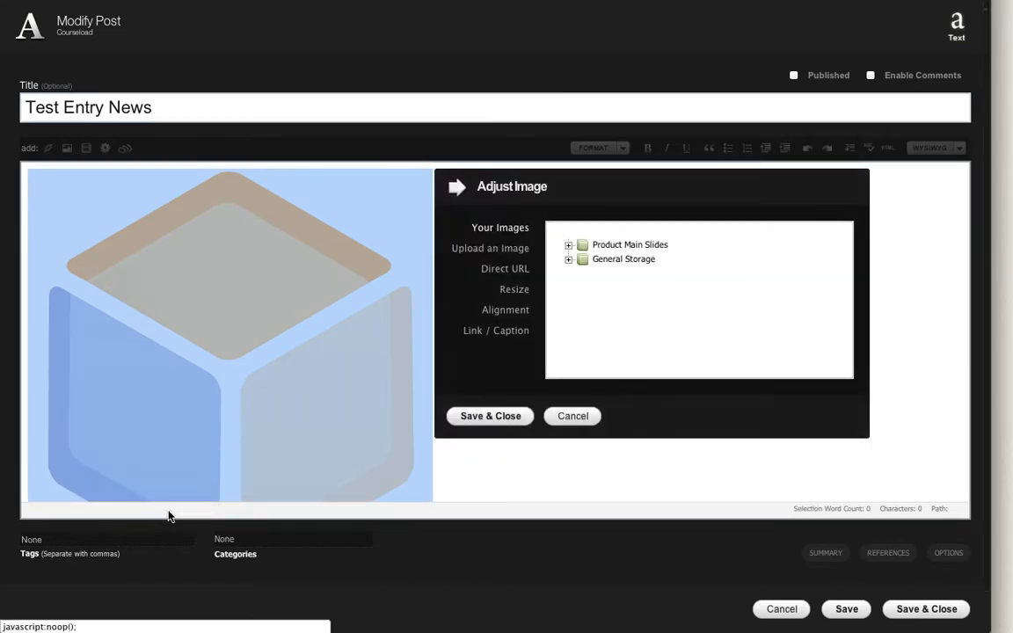
left_click(516, 290)
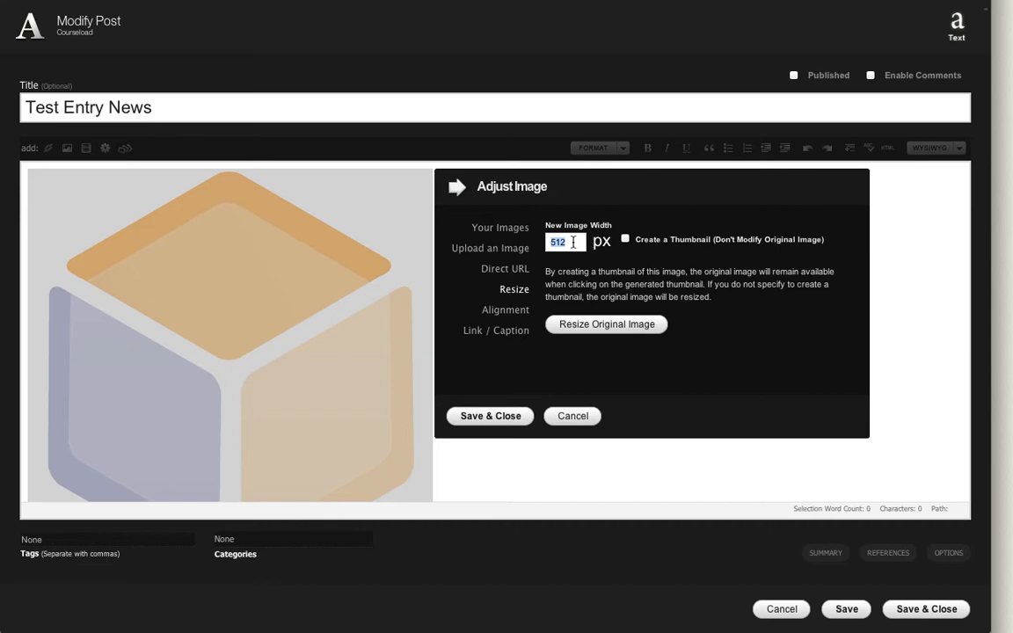
type("120")
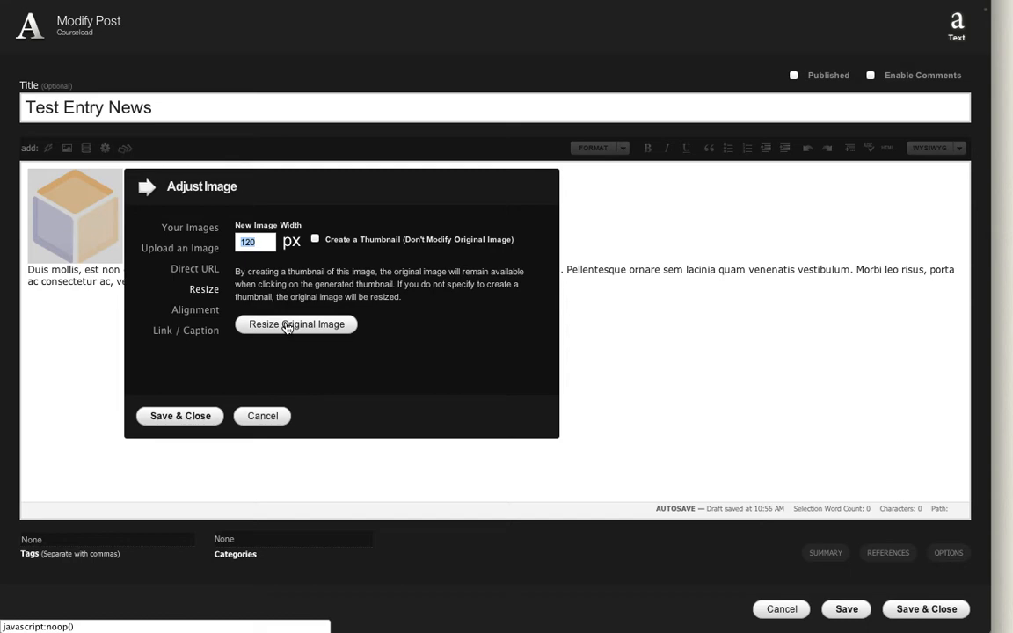
left_click(264, 243)
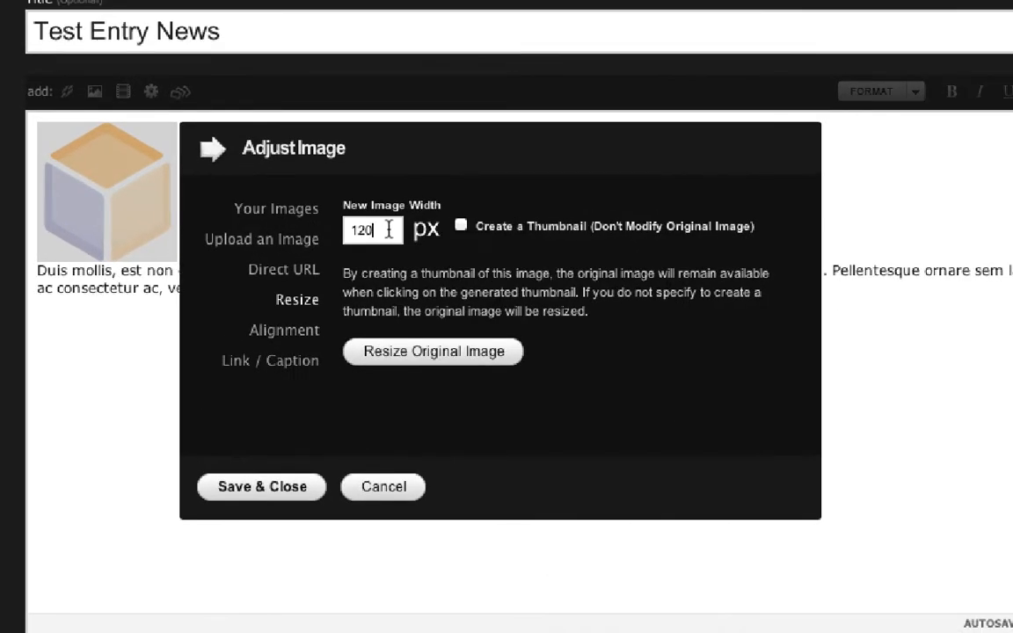
left_click(446, 364)
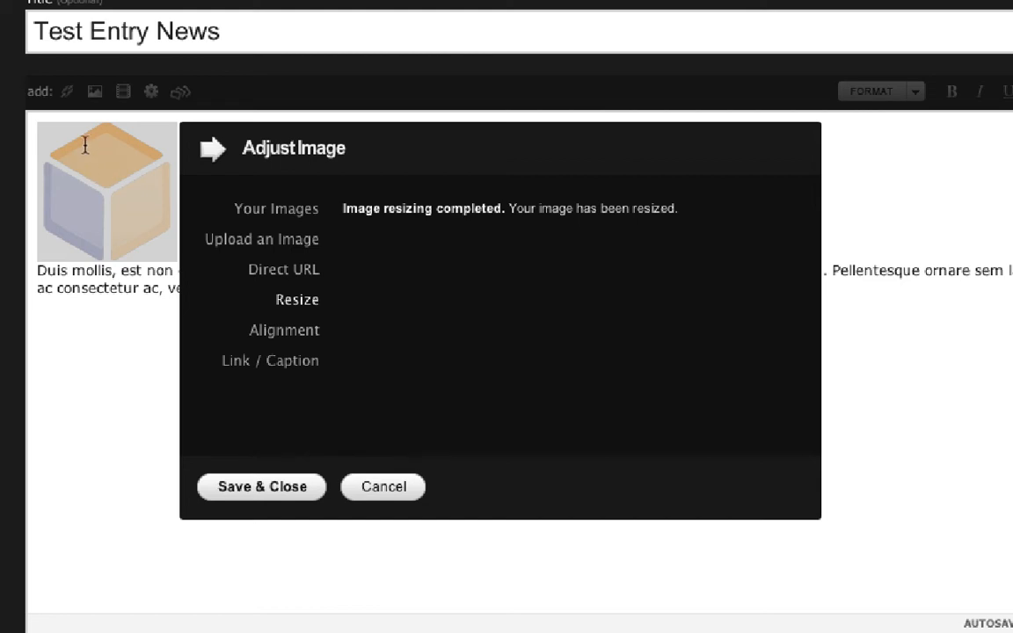
left_click(296, 492)
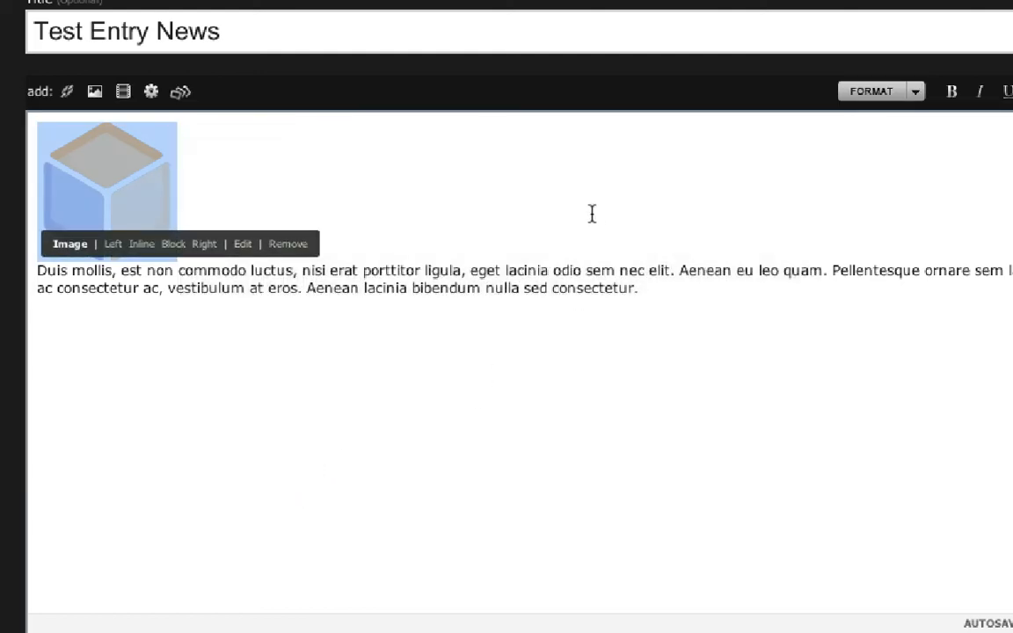
- Deselect the image, save and close the post, and view the draft's page
left_click(561, 149)
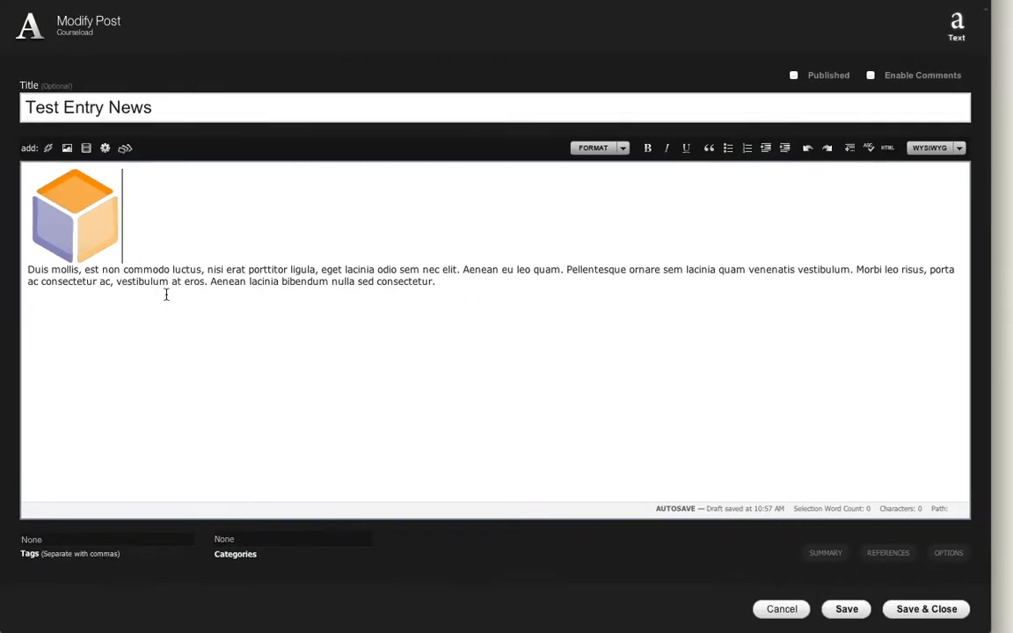
left_click(914, 609)
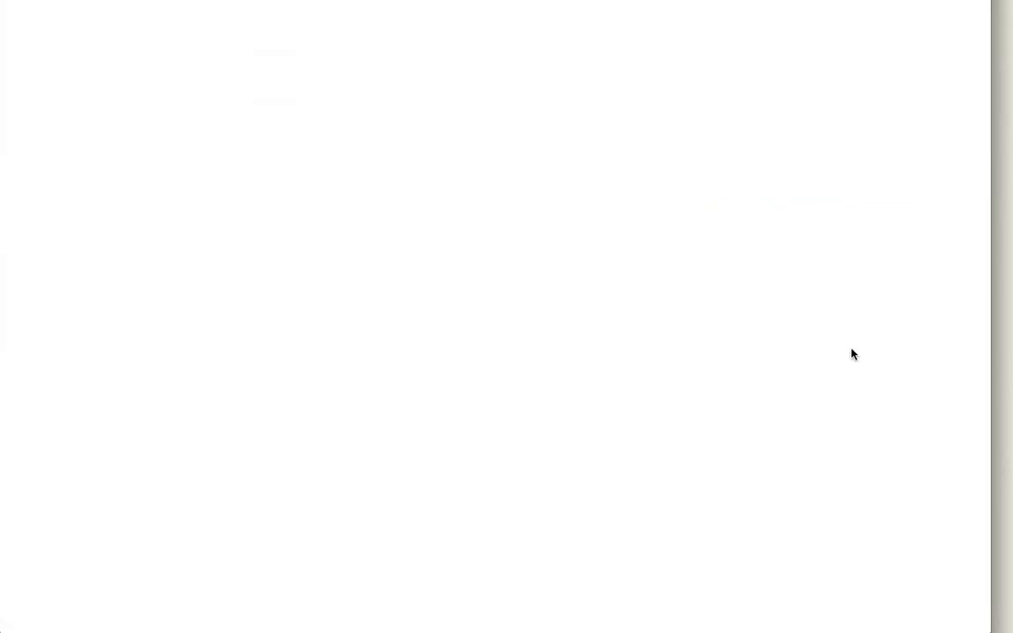
scroll(851, 354, "down", 1)
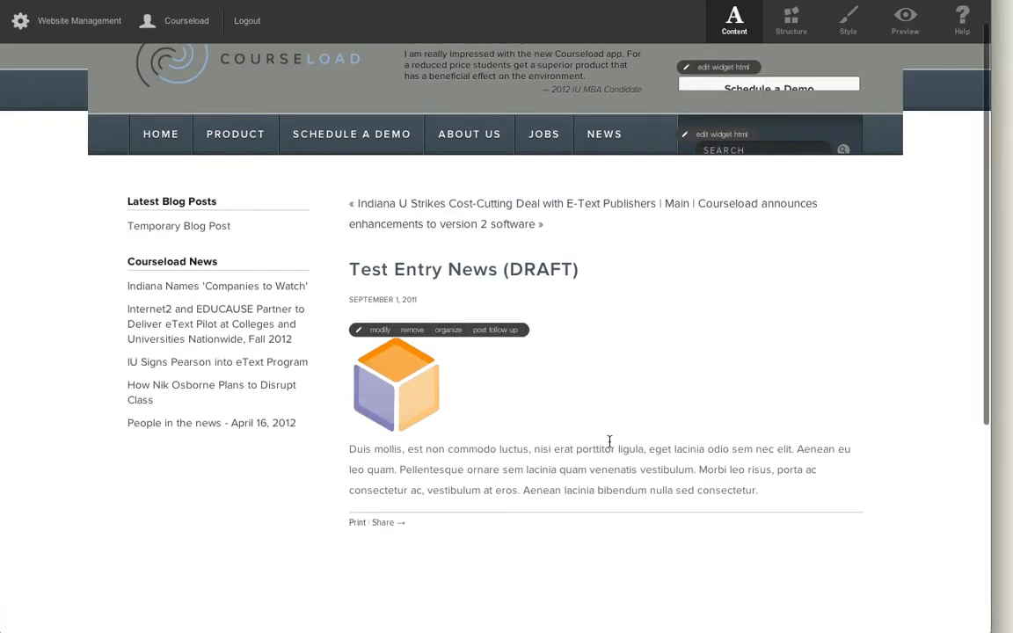
- Reopen the Test Entry News post, align its cube image to the right of the text, and save and close the post
left_click(377, 329)
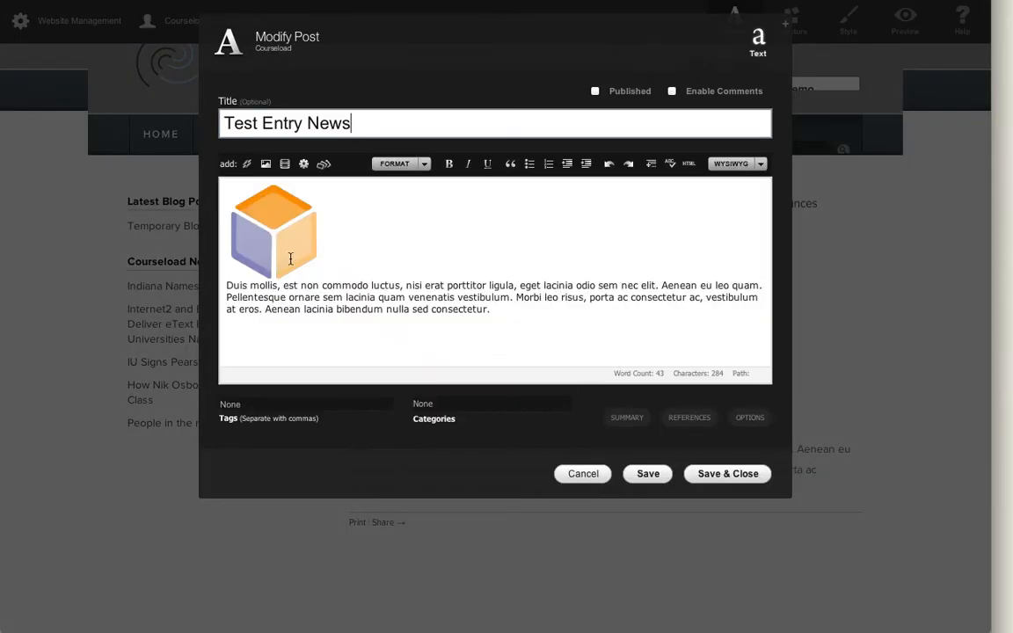
mouse_move(287, 243)
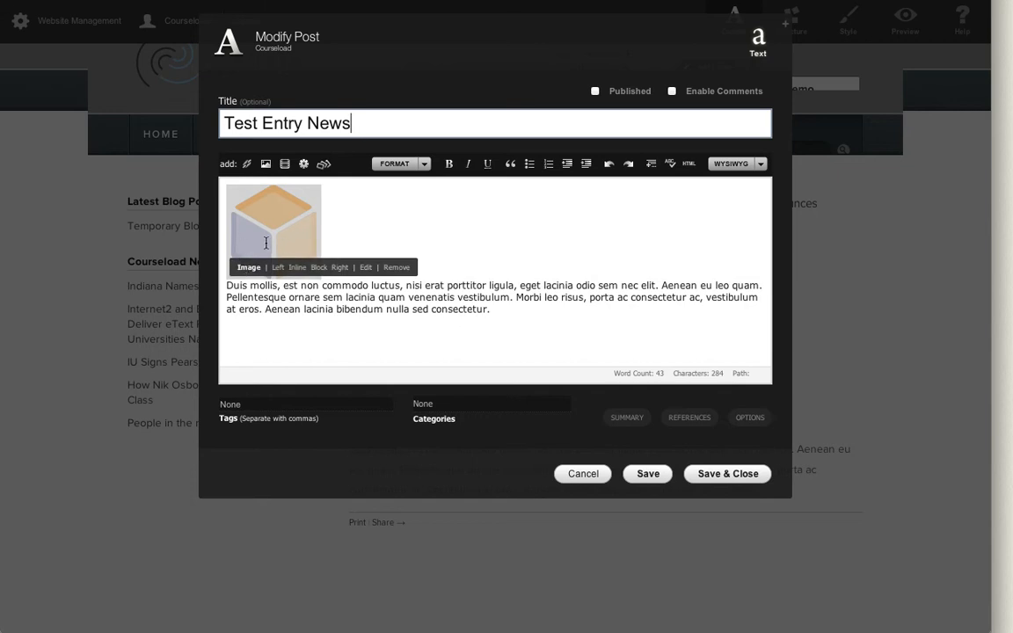
left_click(337, 266)
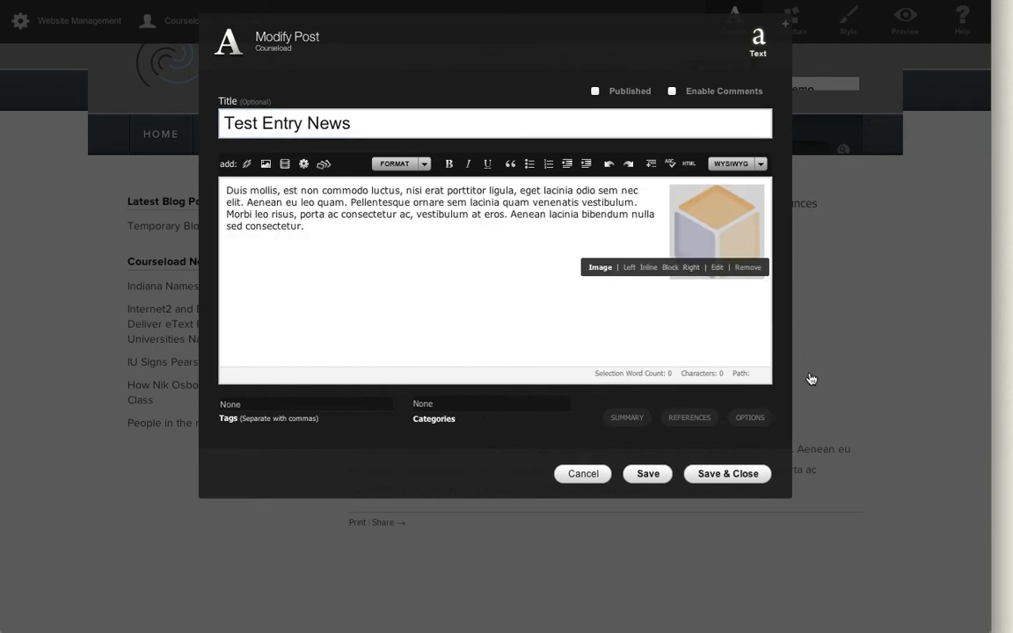
left_click(730, 474)
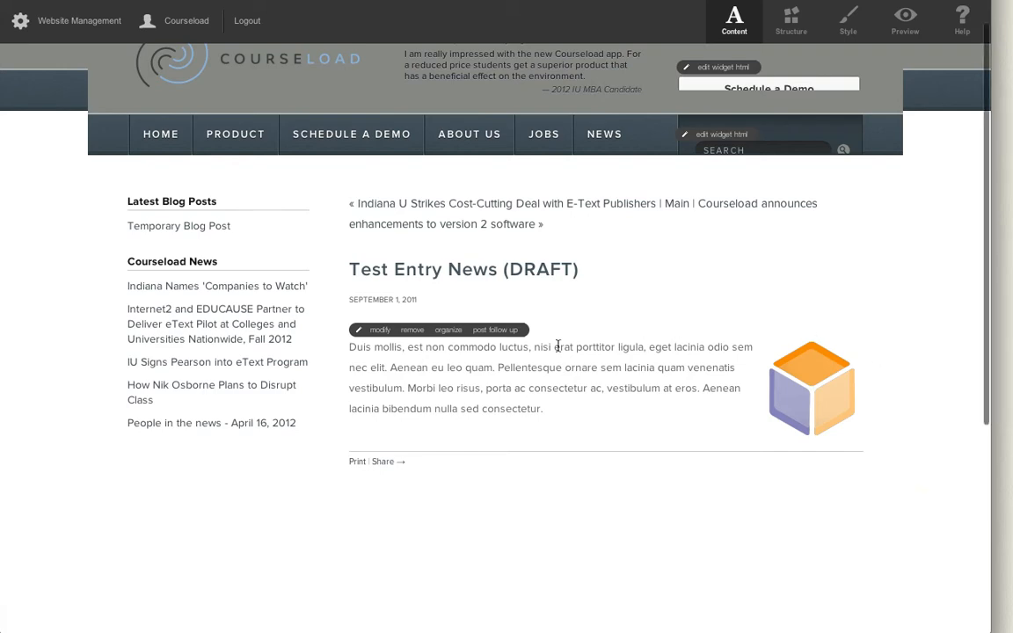
- Open the Test Entry News post for modification and remove its cube image
left_click(377, 333)
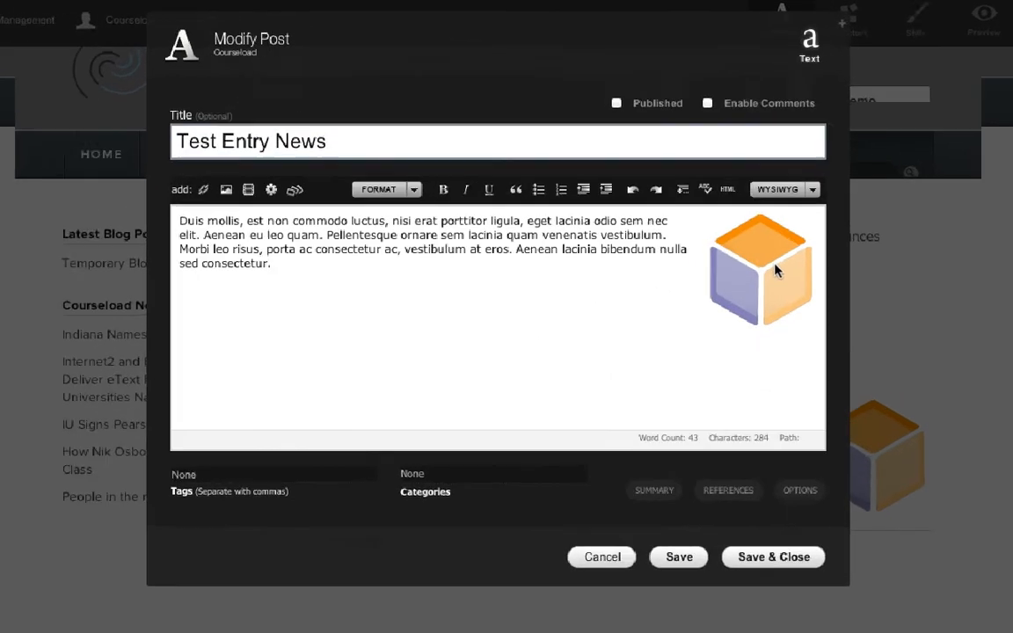
left_click(726, 232)
left_click(917, 420)
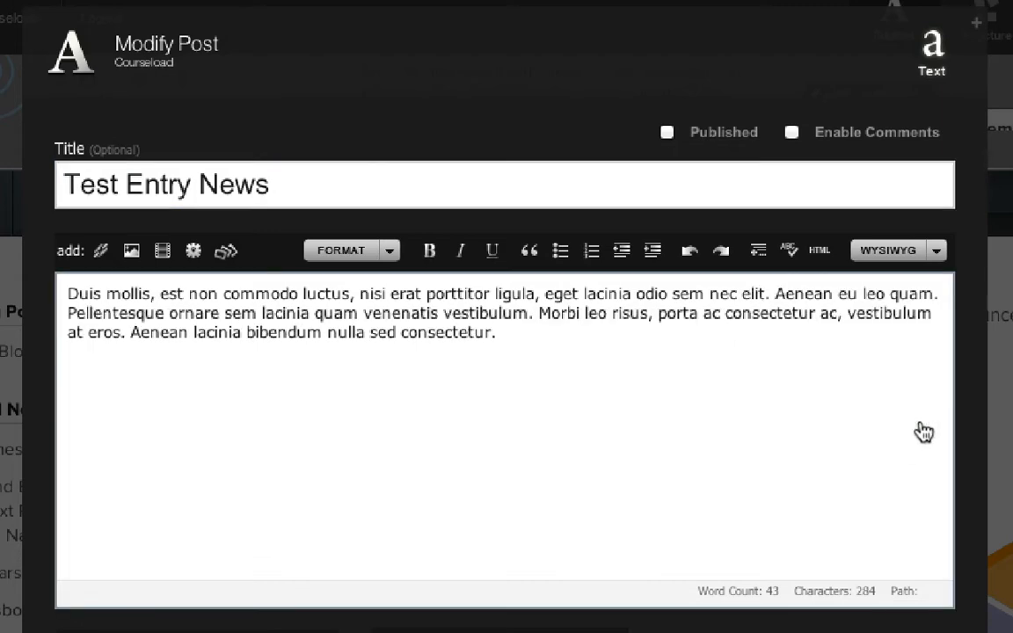
- Insert an image before the post's text by uploading the Squareflair Final PNG from the Logo folder
left_click(68, 293)
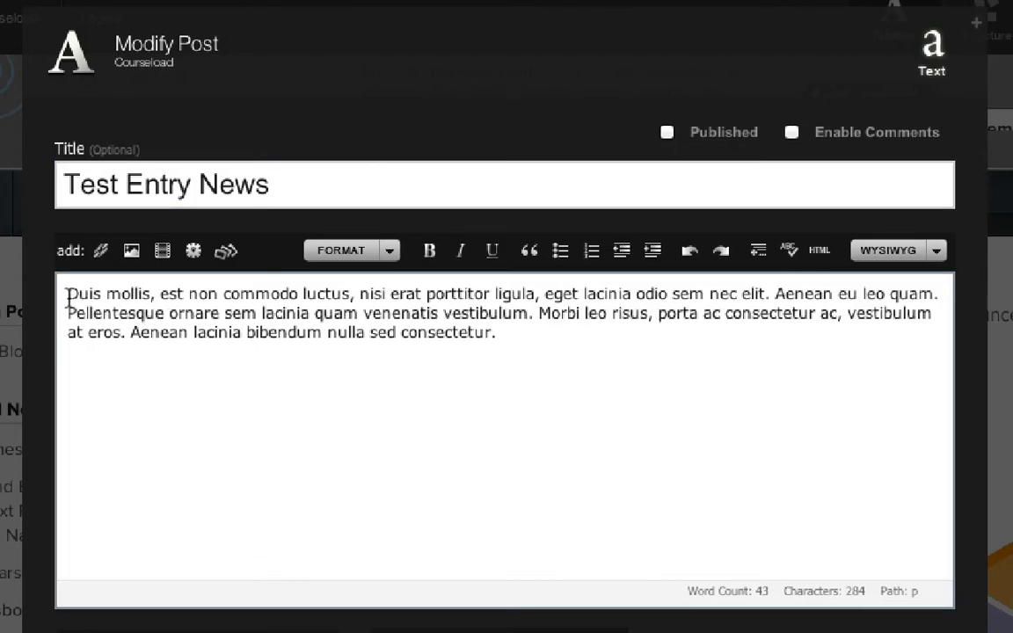
left_click(132, 251)
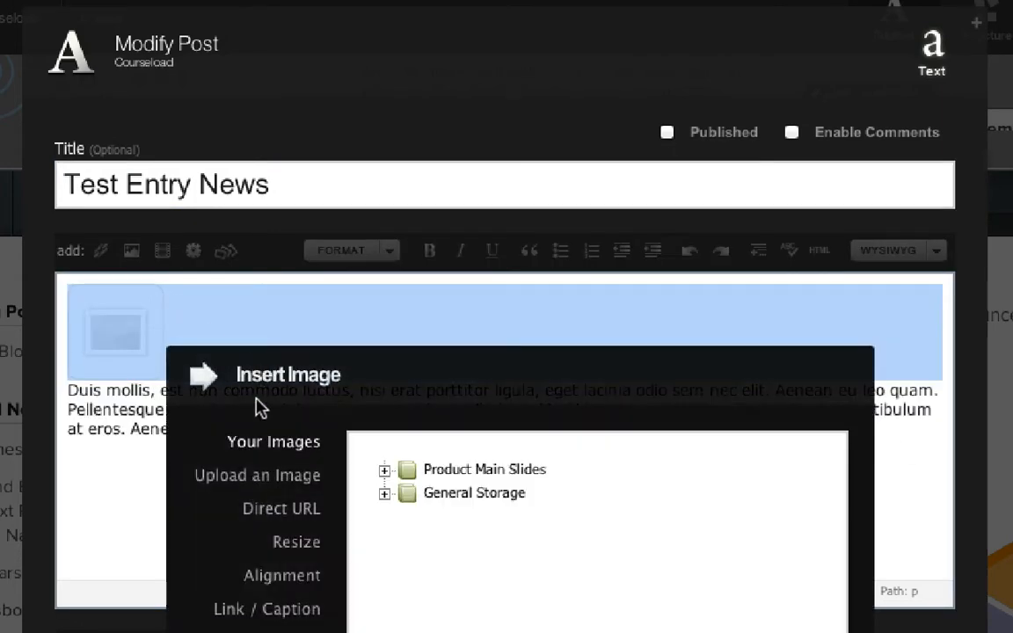
left_click(246, 475)
left_click(409, 449)
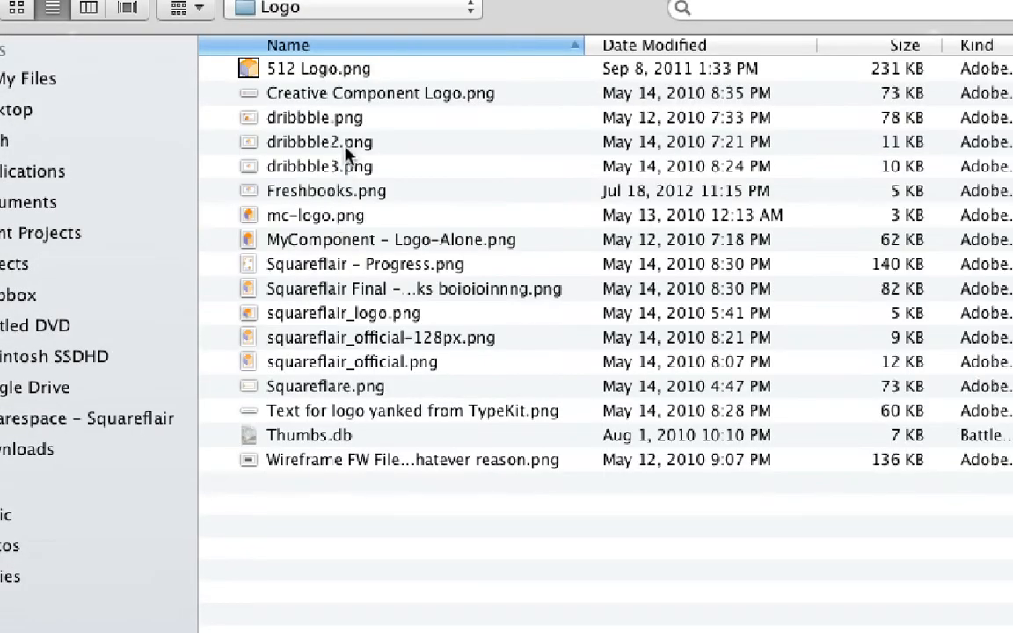
left_click(16, 7)
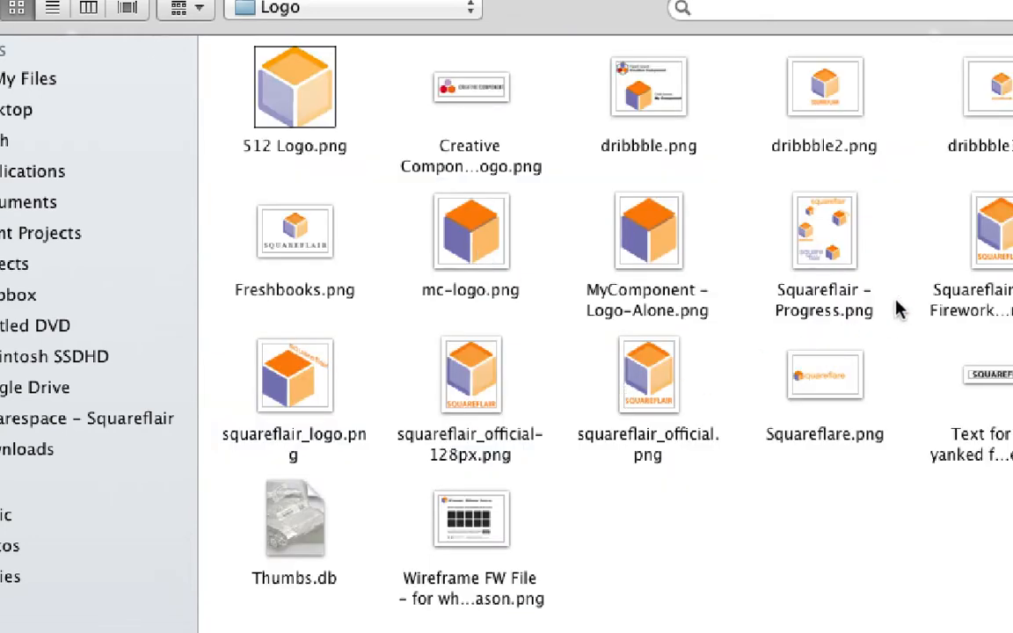
left_click(1009, 246)
double_click(1009, 247)
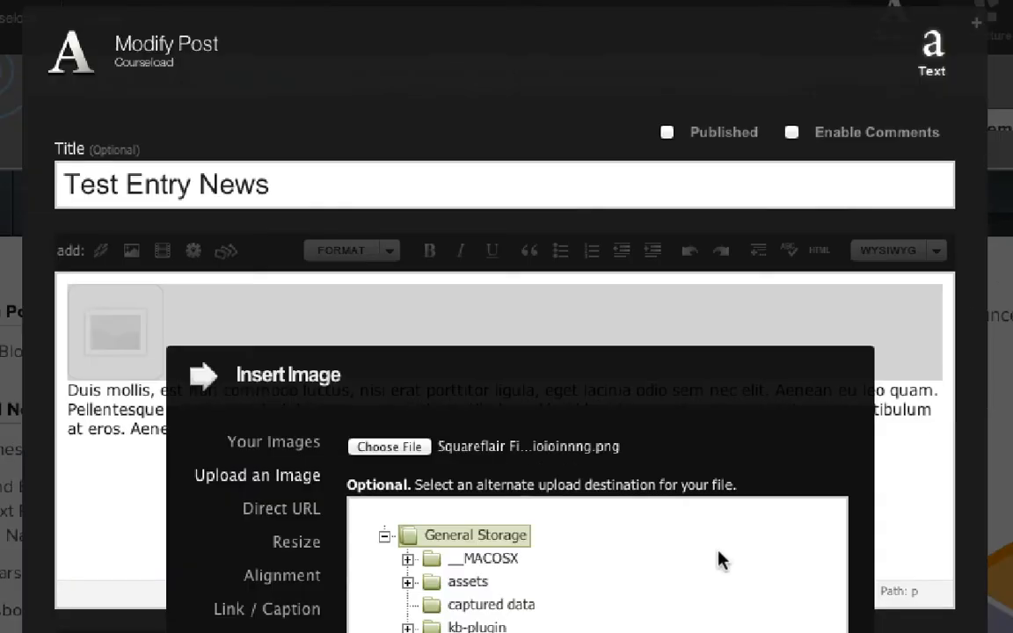
left_click(427, 632)
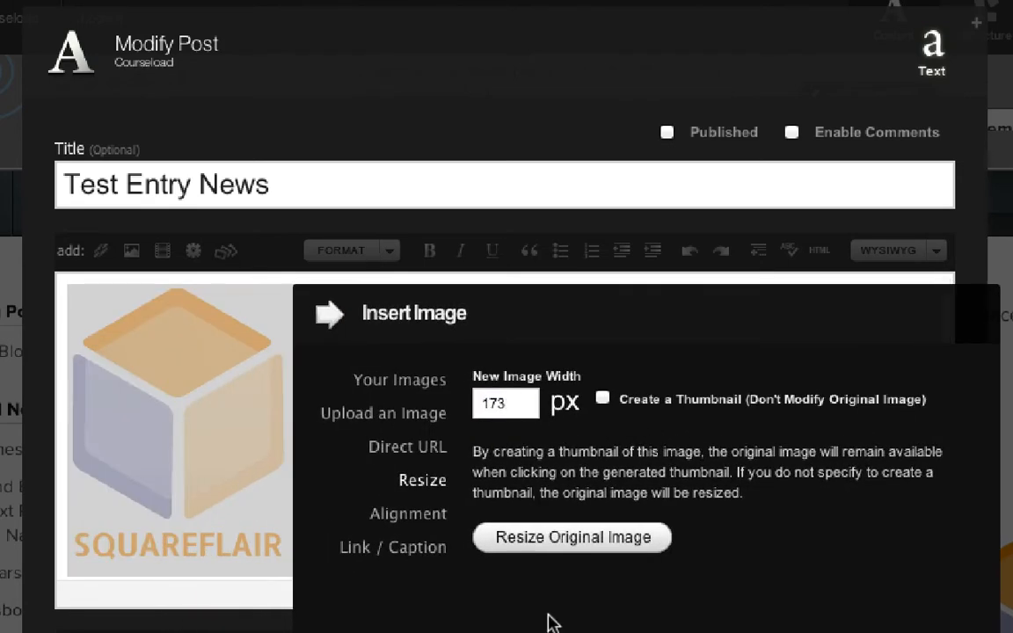
- Resize the uploaded Squareflair image to a width of 120 px, modifying the original
double_click(505, 407)
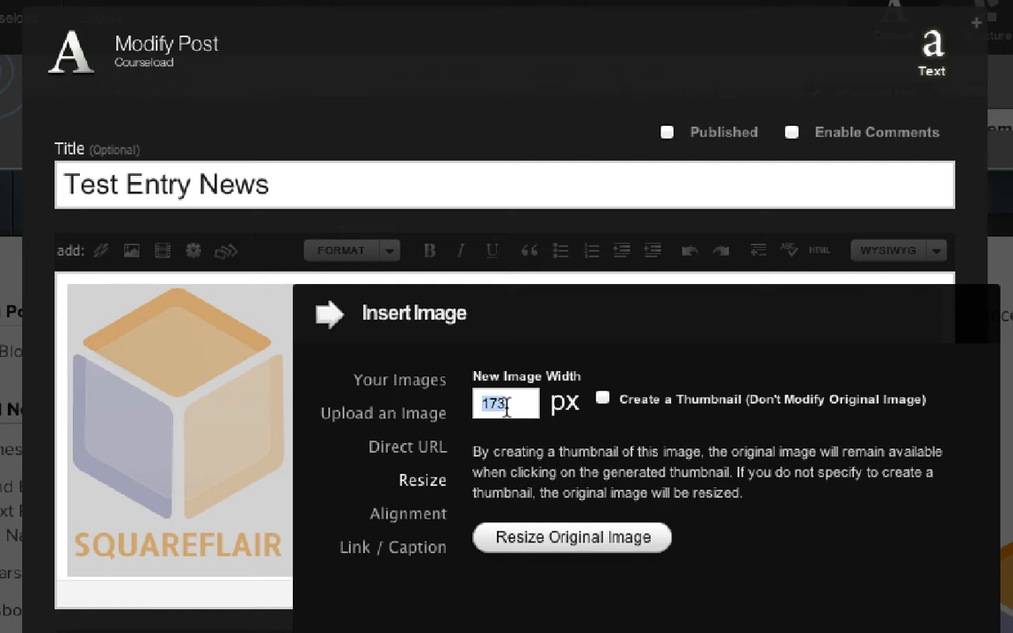
type("120")
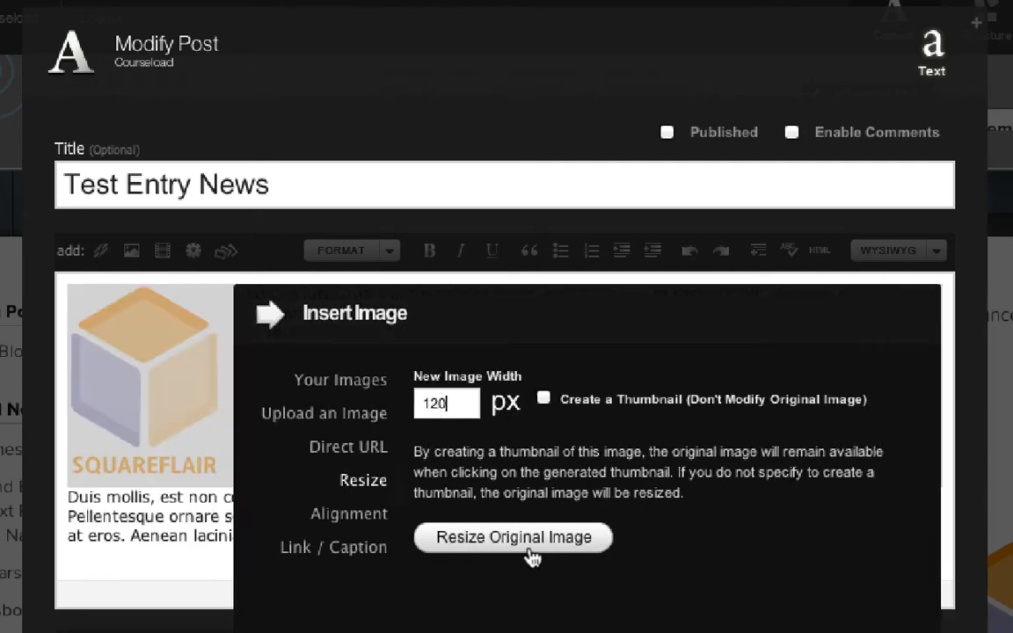
left_click(519, 545)
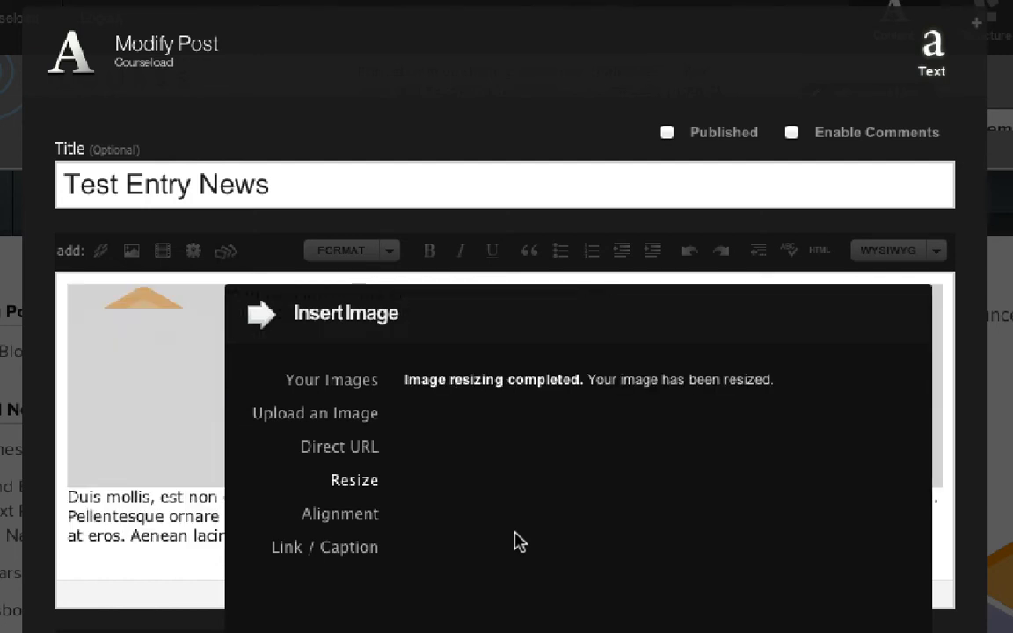
- Set the Squareflair image's alignment to the right of the surrounding text, and save and close the post
left_click(347, 523)
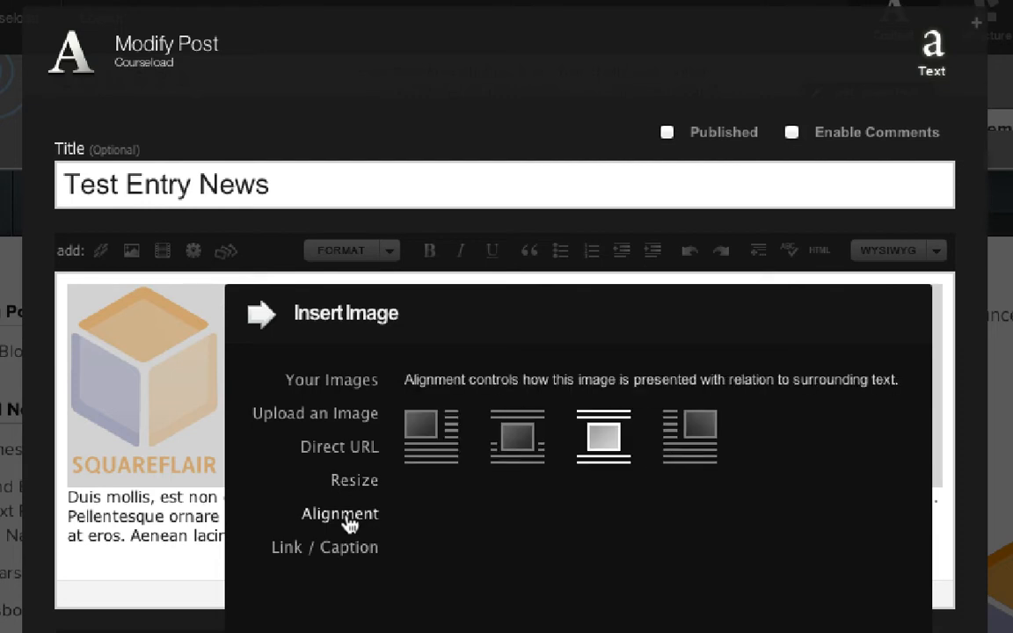
left_click(701, 453)
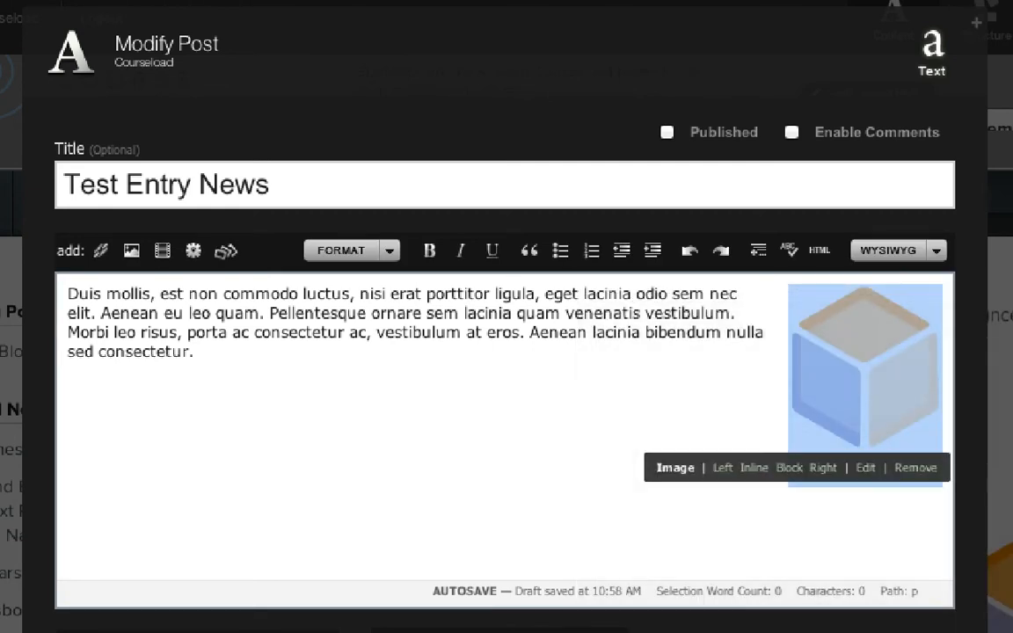
key("ctrl+s")
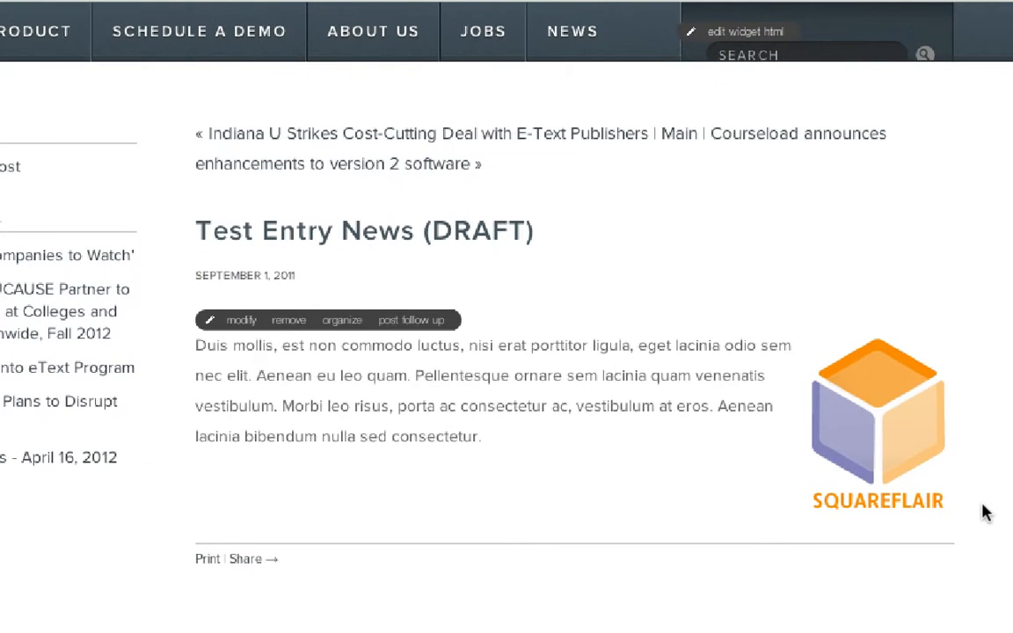
left_click(247, 323)
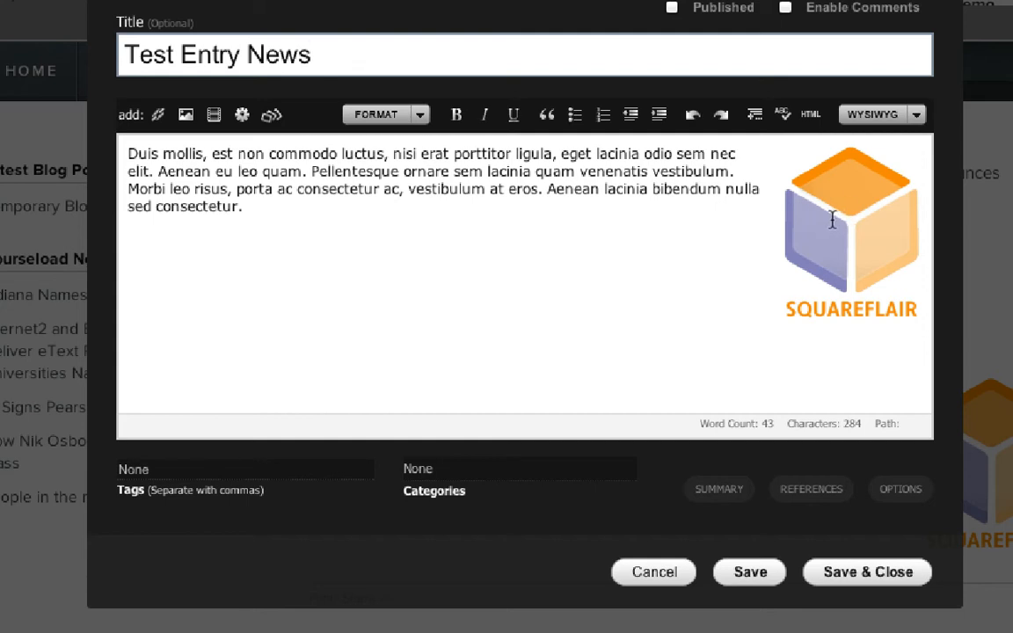
left_click(805, 220)
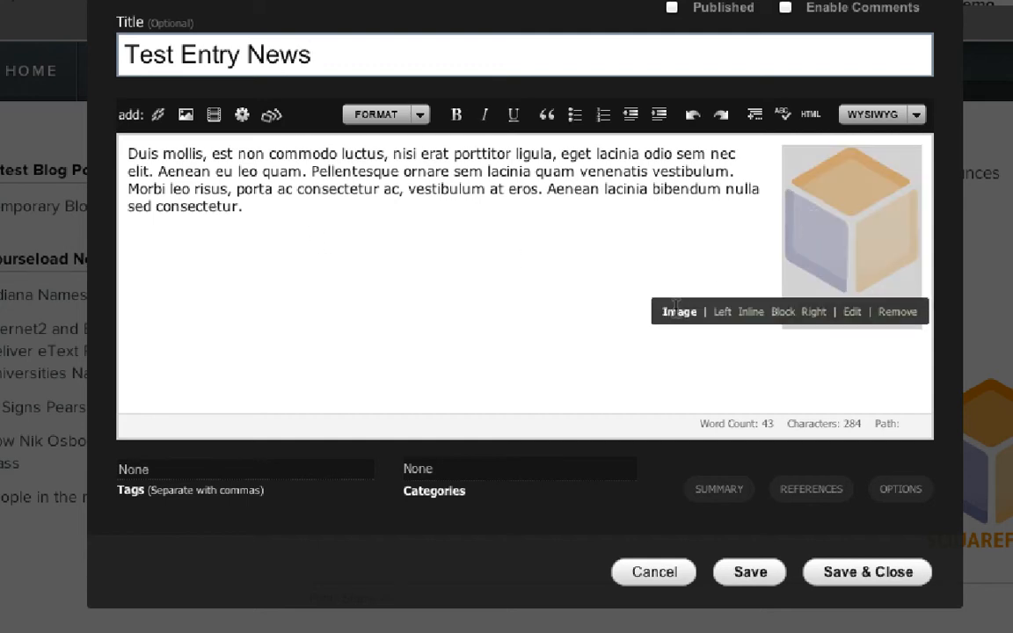
left_click(853, 314)
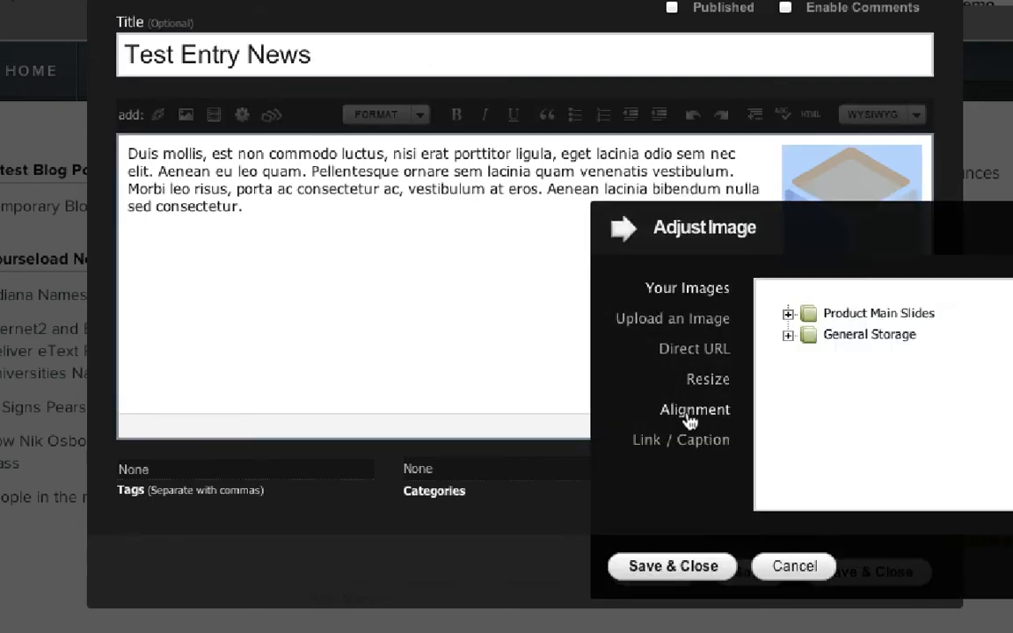
left_click(684, 444)
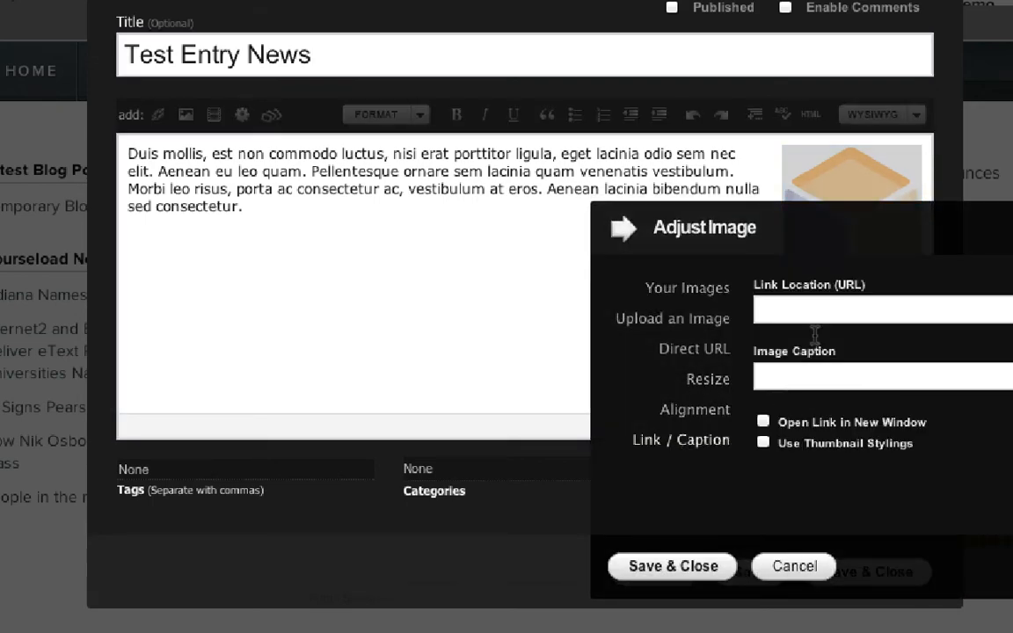
type("http://www.squaref")
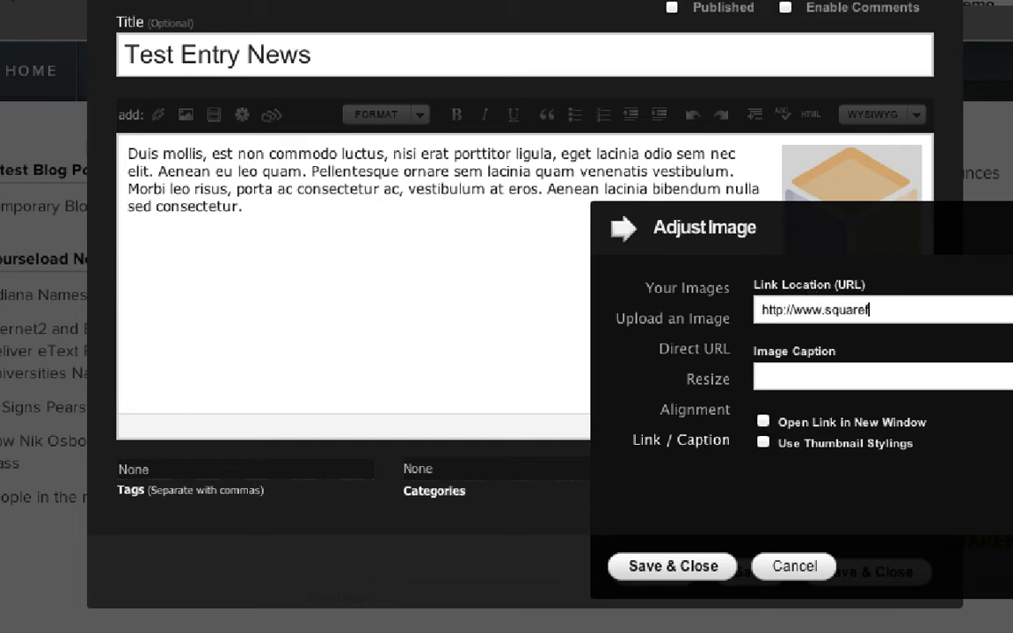
type("lair.com")
- Give the Squareflair image the caption "Visit the Squareflair website!"
left_click(796, 377)
type("Vis")
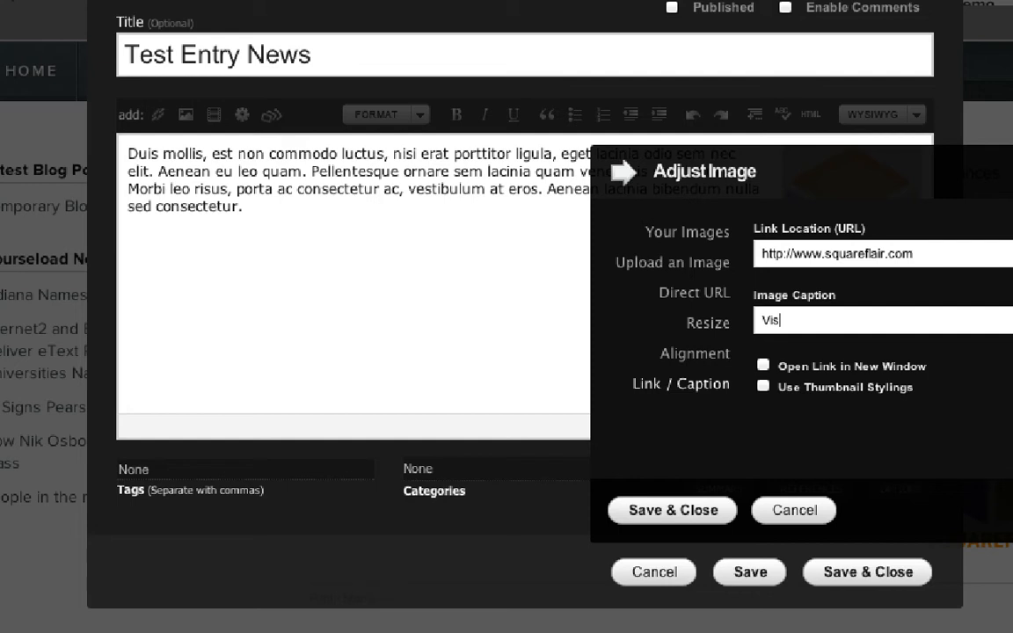
type("it t")
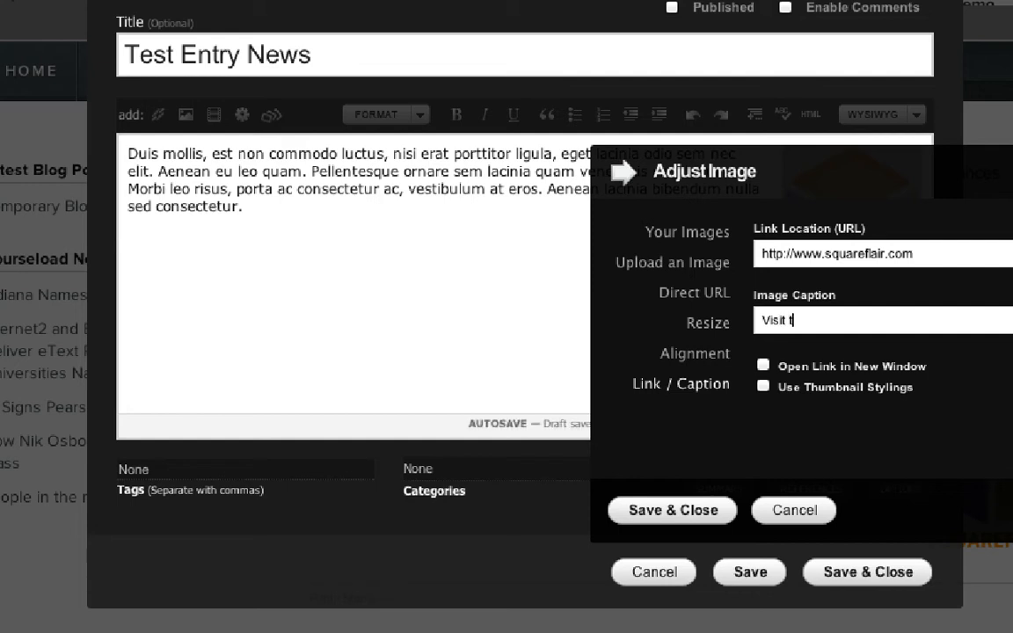
type("he Squareflair we")
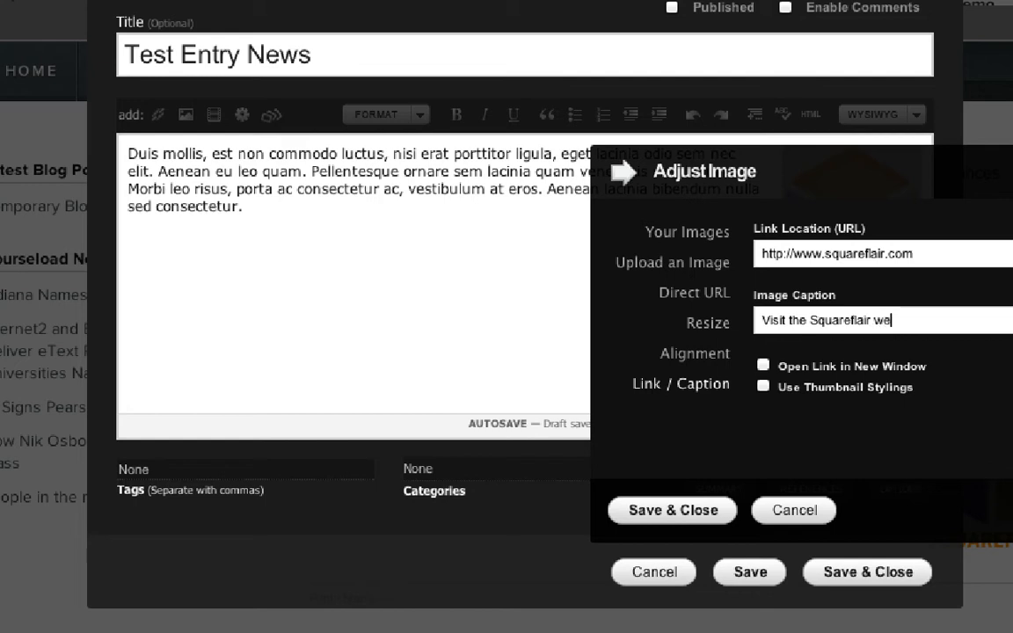
type("bsite!")
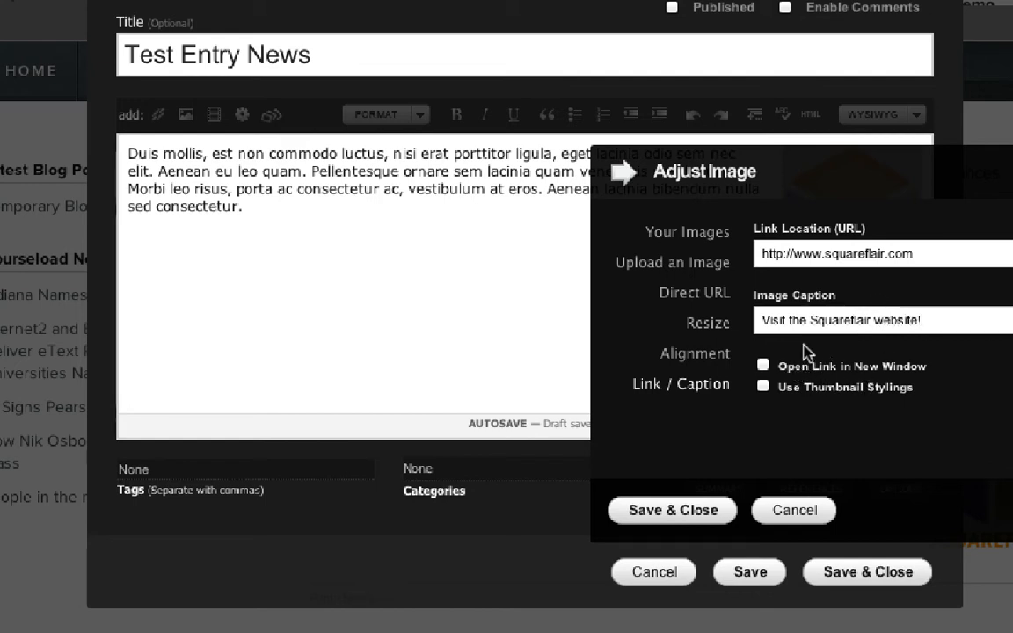
- Set the image's link to open in a new window without thumbnail stylings, and save and close the post
left_click(762, 365)
left_click(763, 391)
left_click(763, 391)
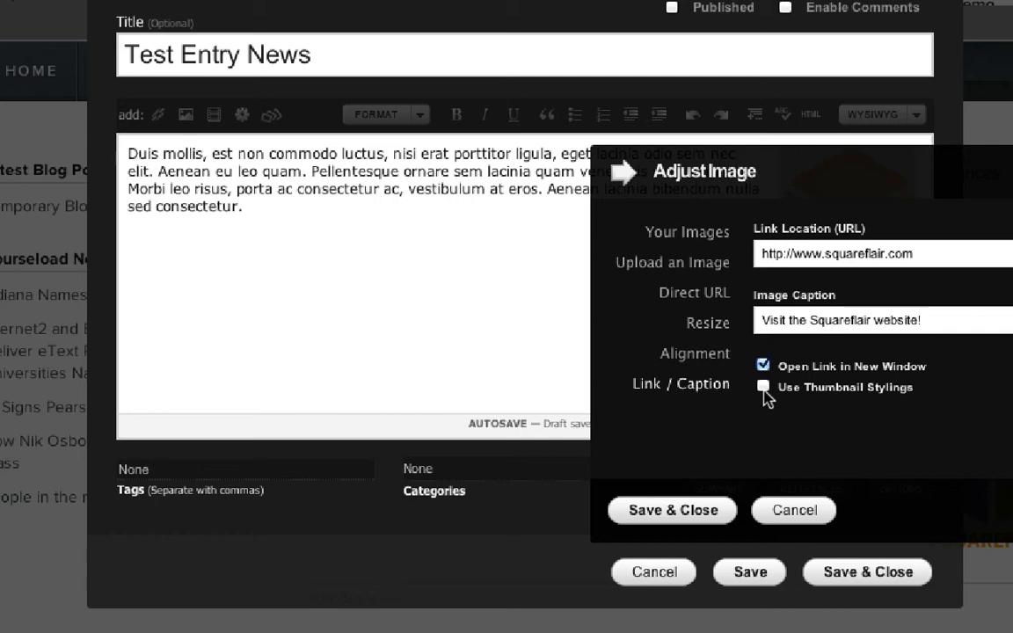
left_click(703, 510)
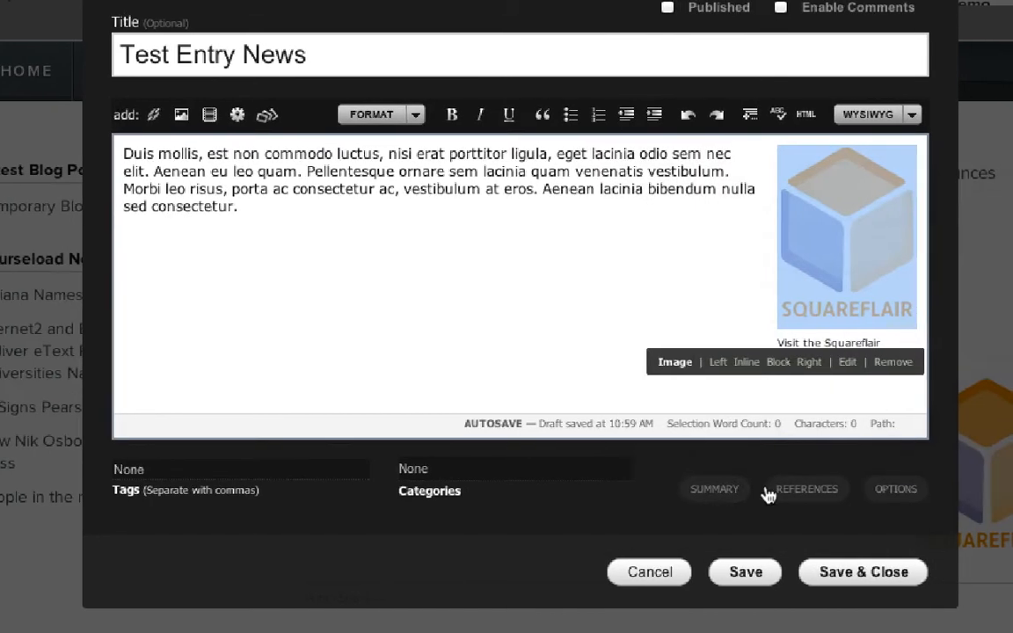
left_click(842, 569)
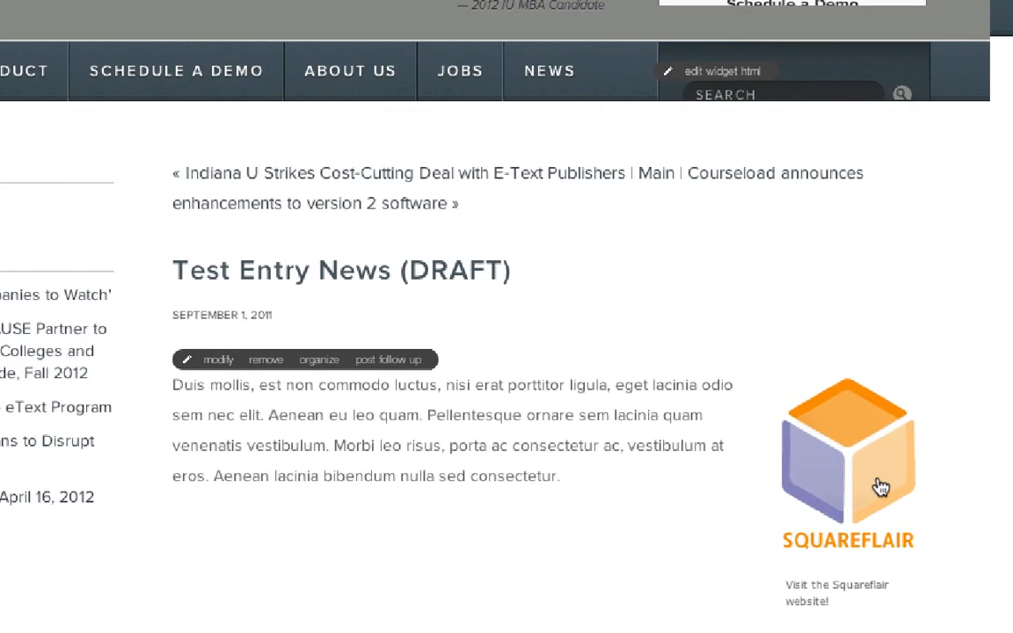
- Go to the Squareflair blog and copy the link address of the article "Understanding Image Ratios in Squarespace Slideshows"
left_click(878, 487)
left_click(218, 359)
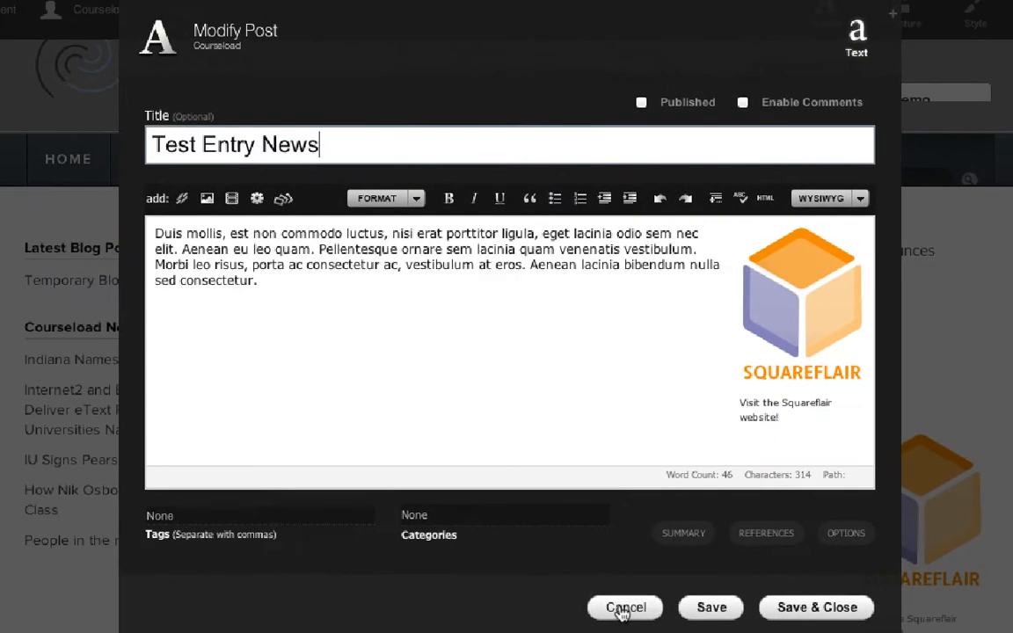
left_click(518, 571)
left_click(931, 520)
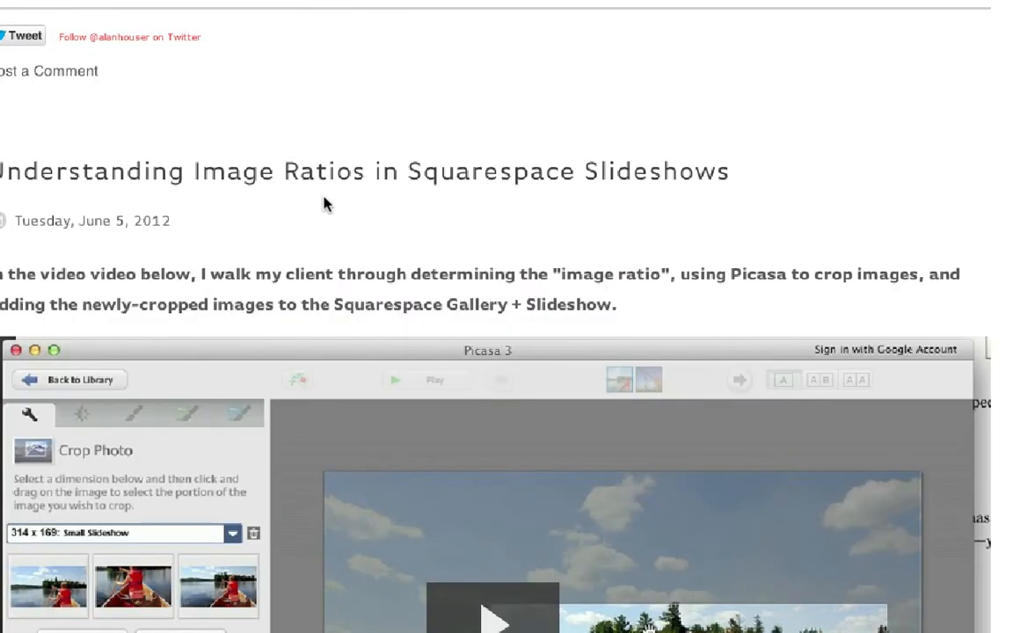
right_click(327, 181)
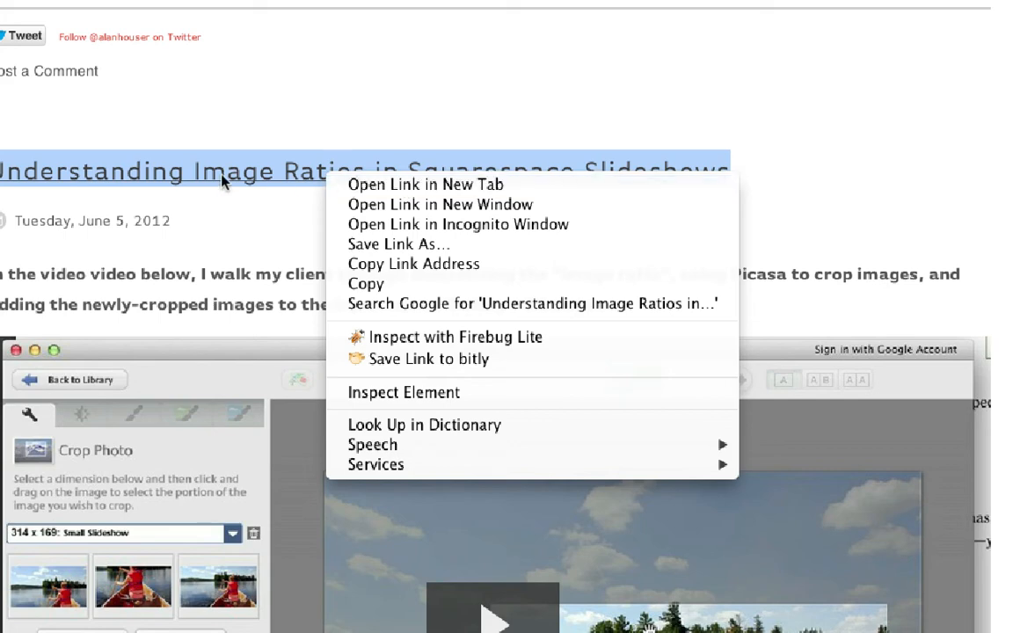
left_click(433, 267)
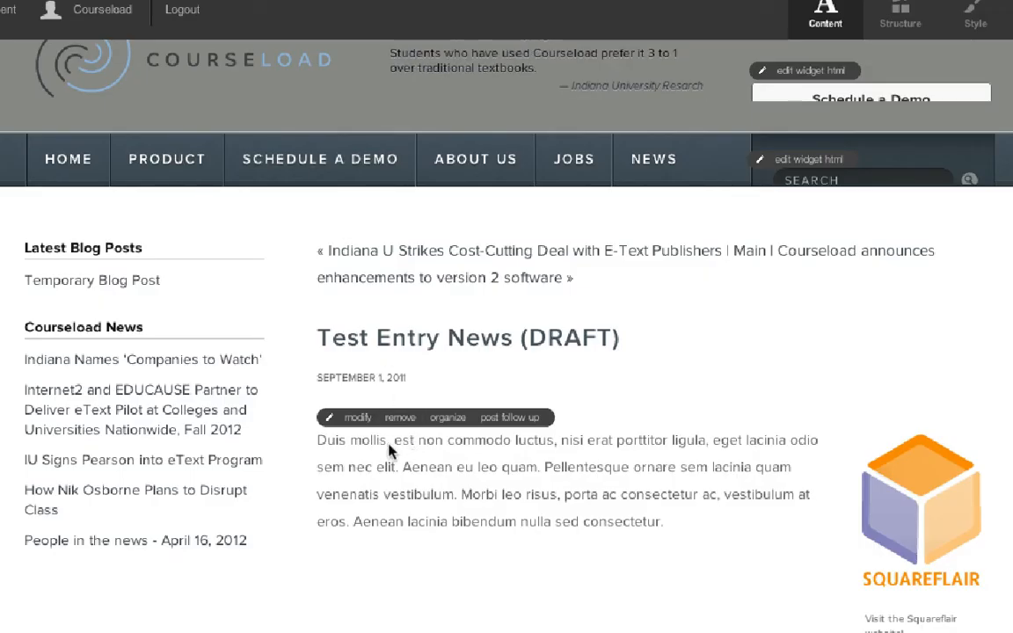
left_click(356, 417)
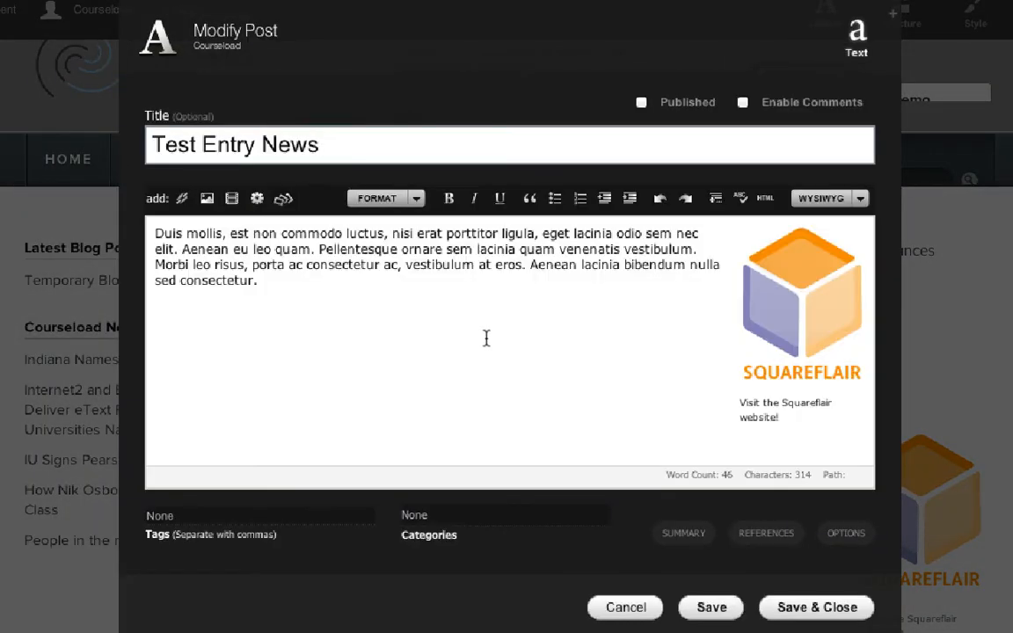
left_click(486, 339)
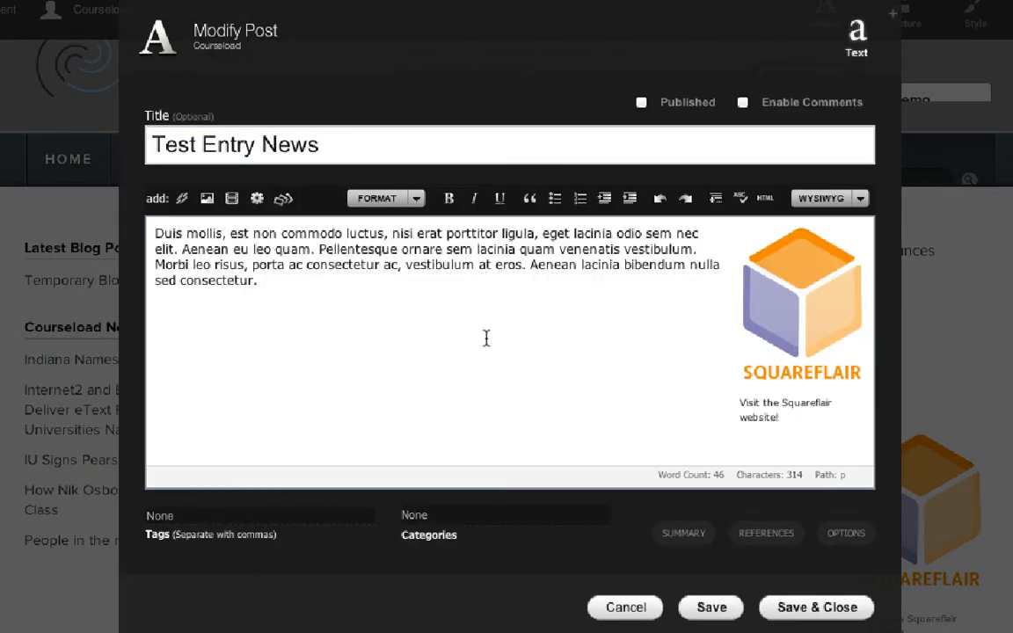
key("Return")
type("Read the")
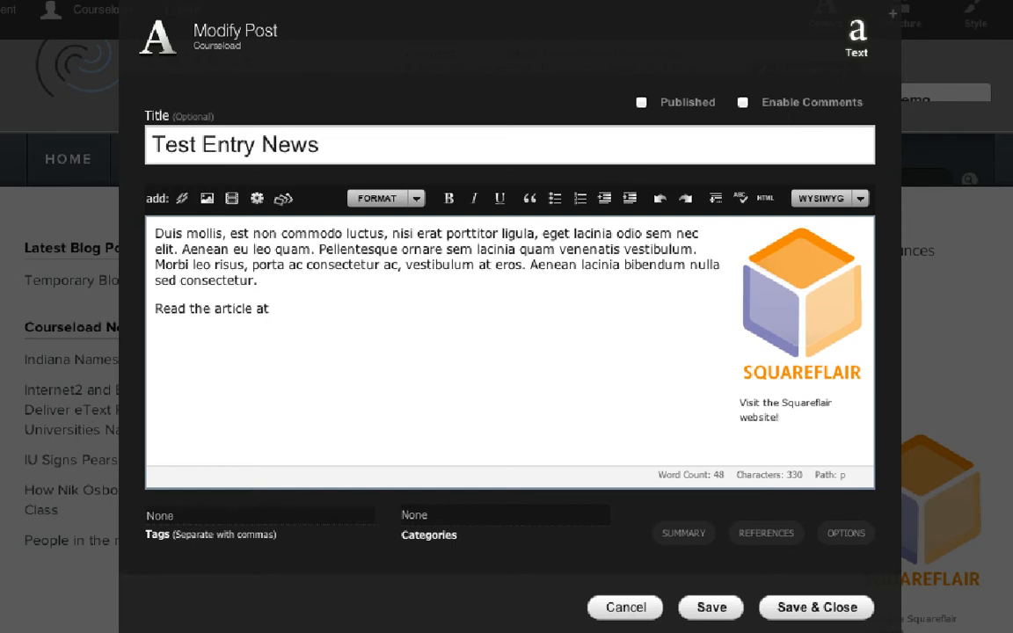
type("article at square")
key("BackSpace")
key("BackSpace")
key("BackSpace")
type("www.squareflair.com!")
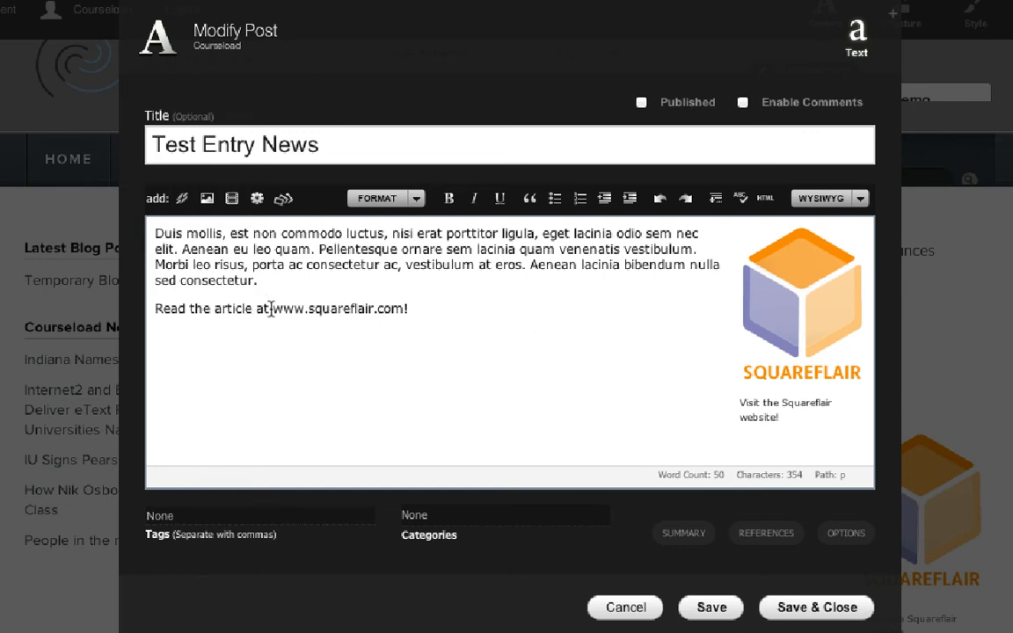
left_click_drag(155, 308, 406, 309)
left_click(293, 308)
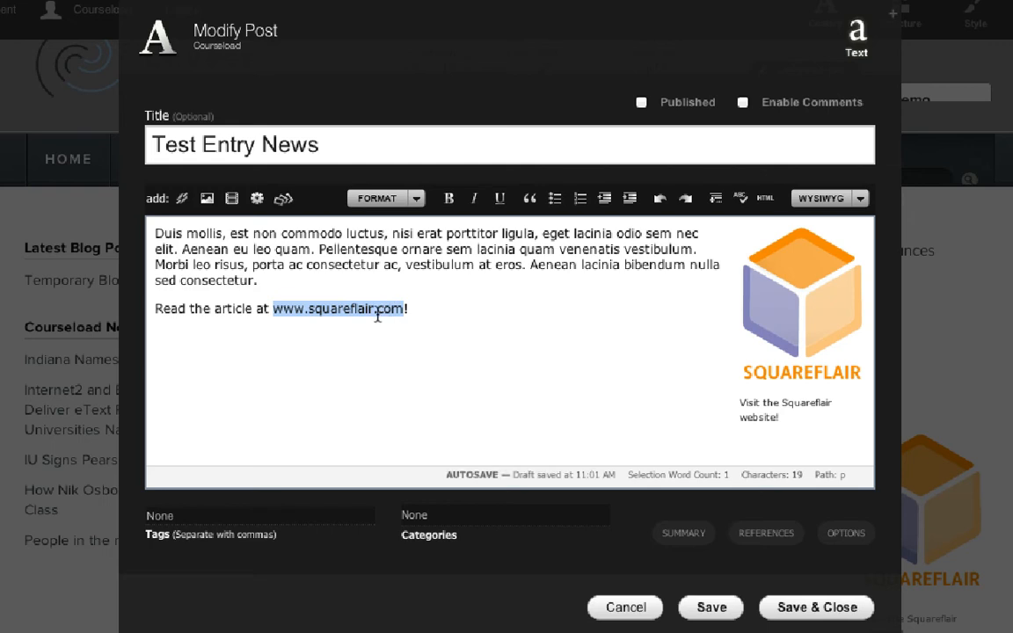
left_click(183, 200)
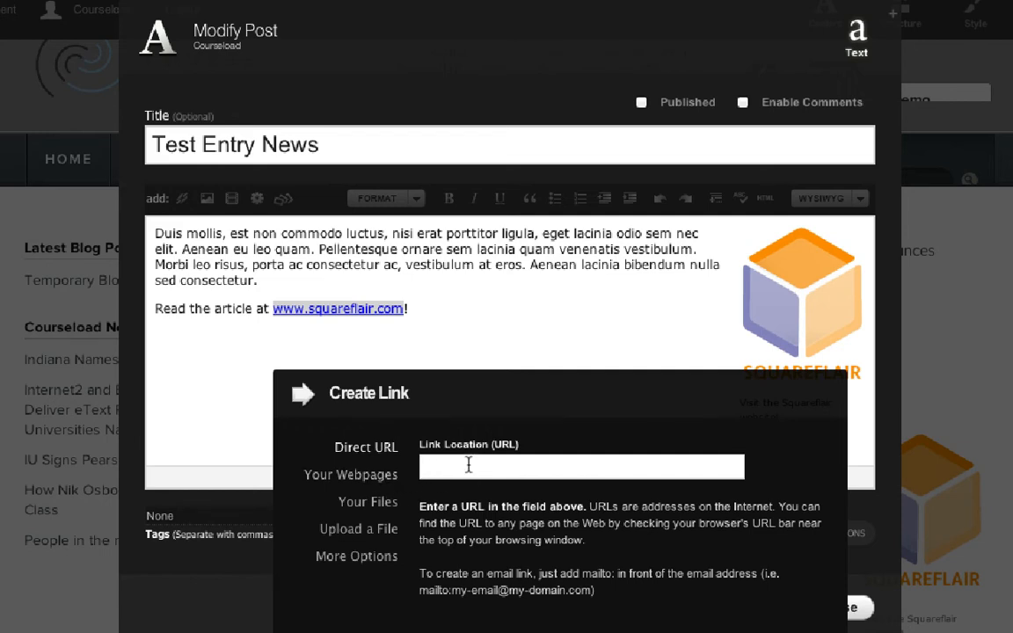
key("ctrl+v")
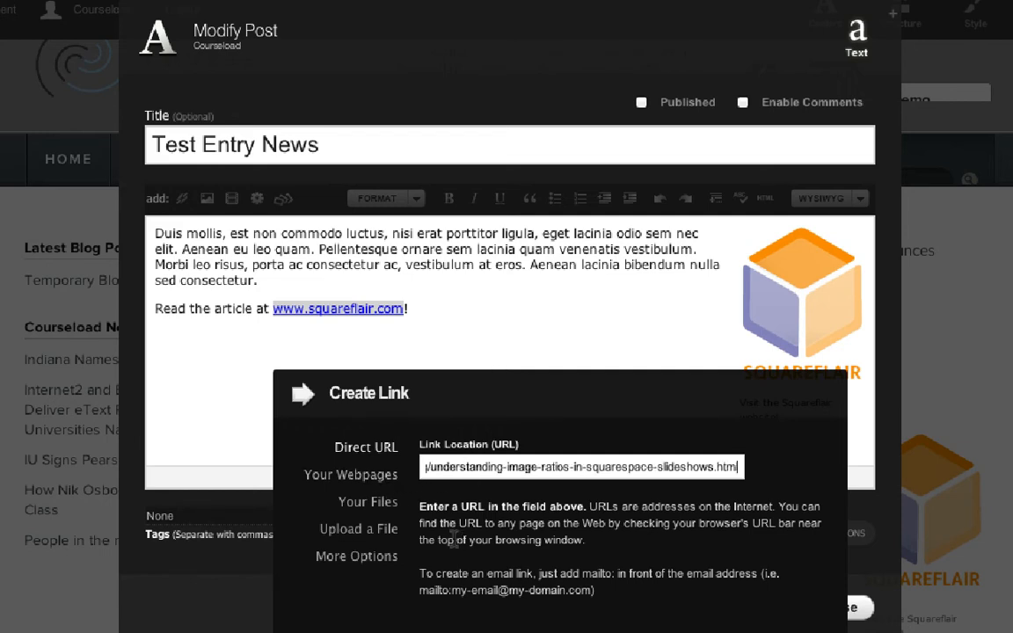
left_click(356, 558)
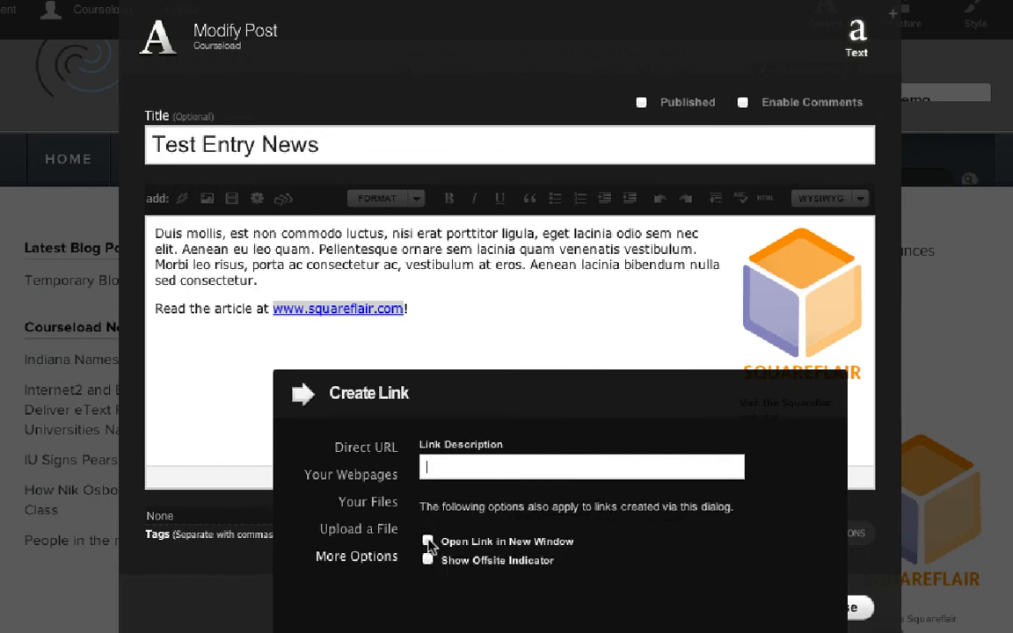
left_click(428, 541)
key("Return")
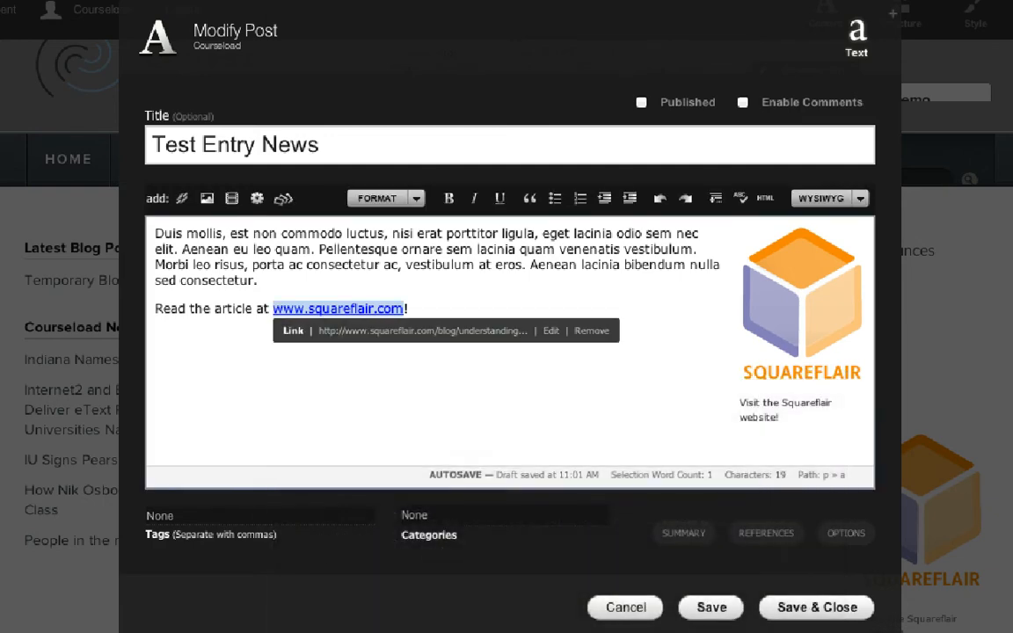
left_click(553, 307)
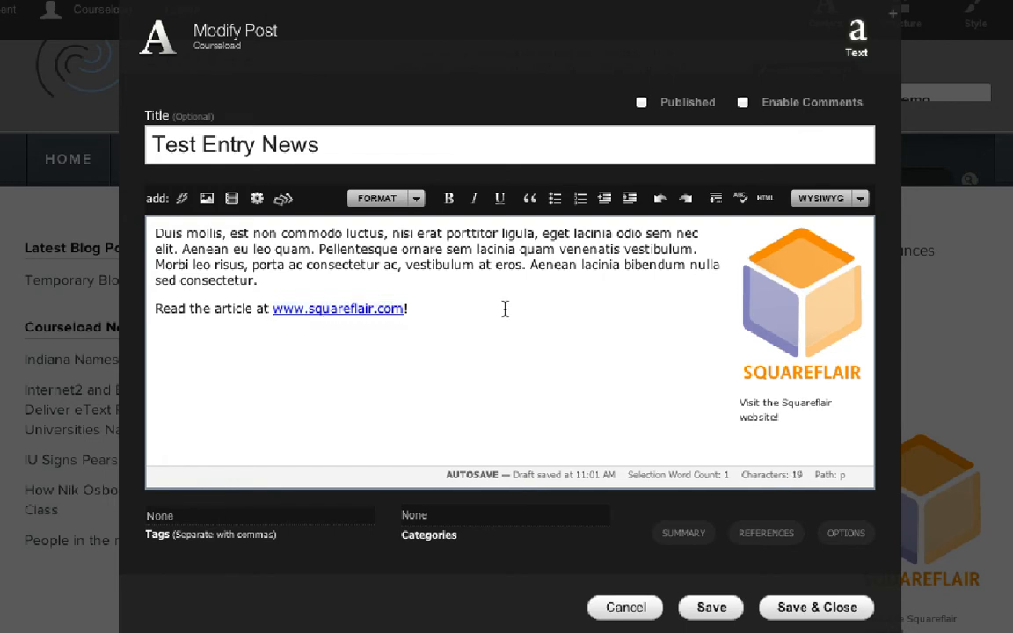
left_click(792, 606)
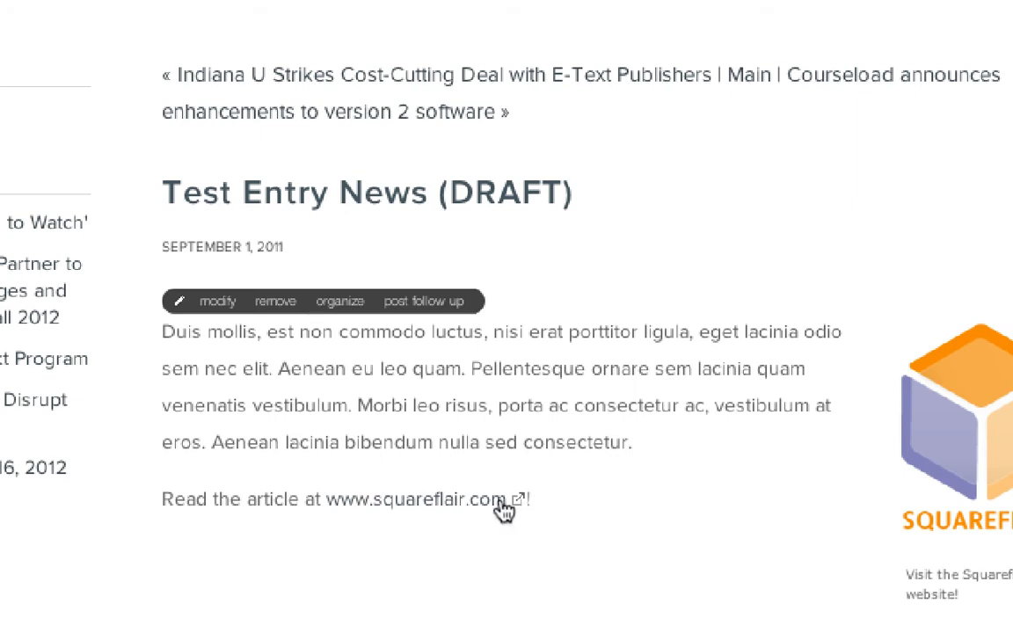
left_click(213, 302)
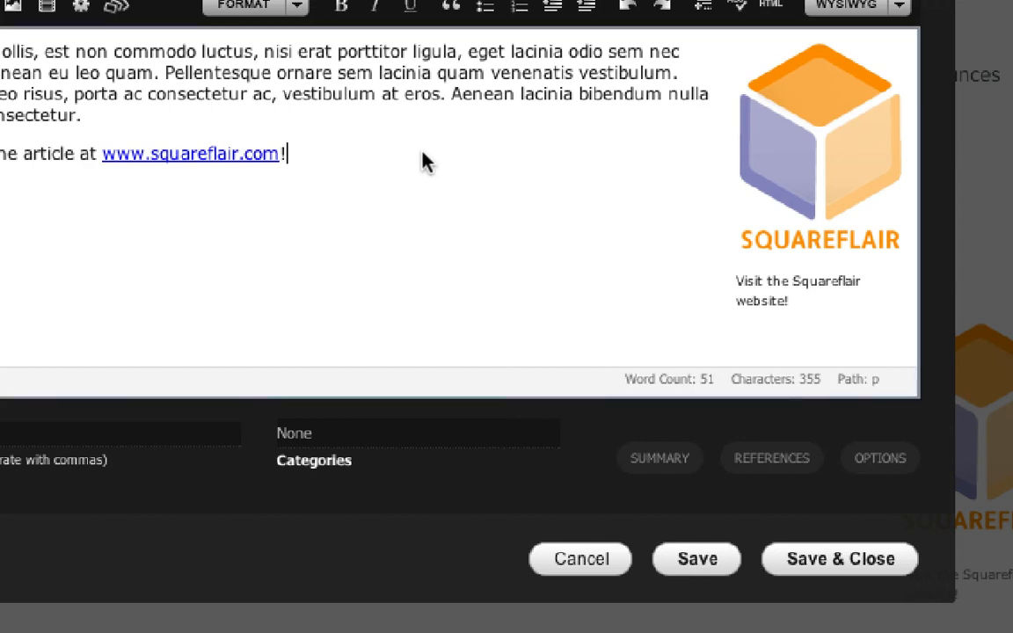
key("BackSpace")
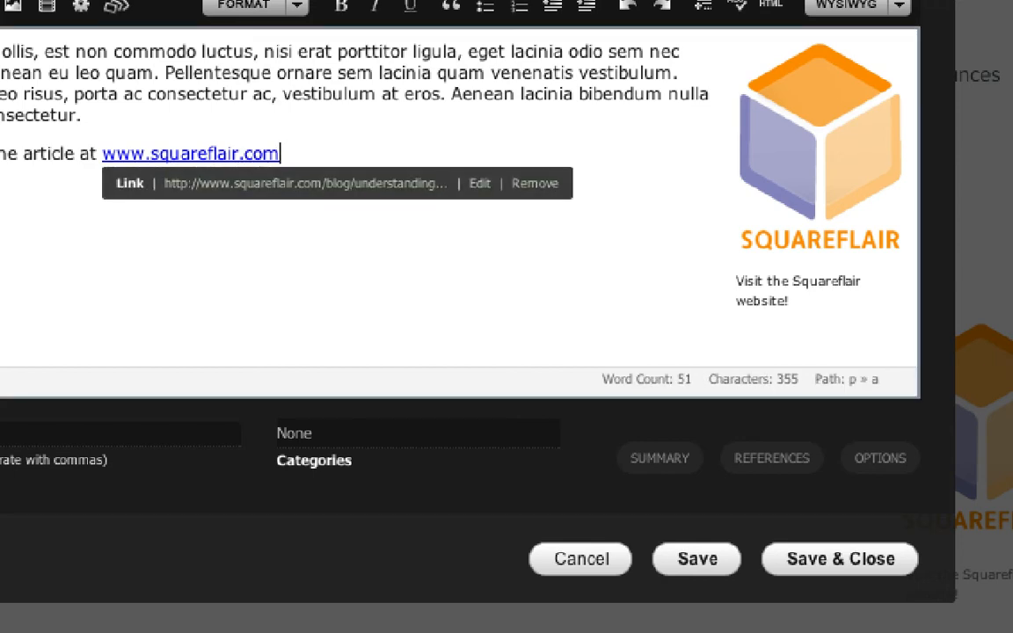
left_click(630, 93)
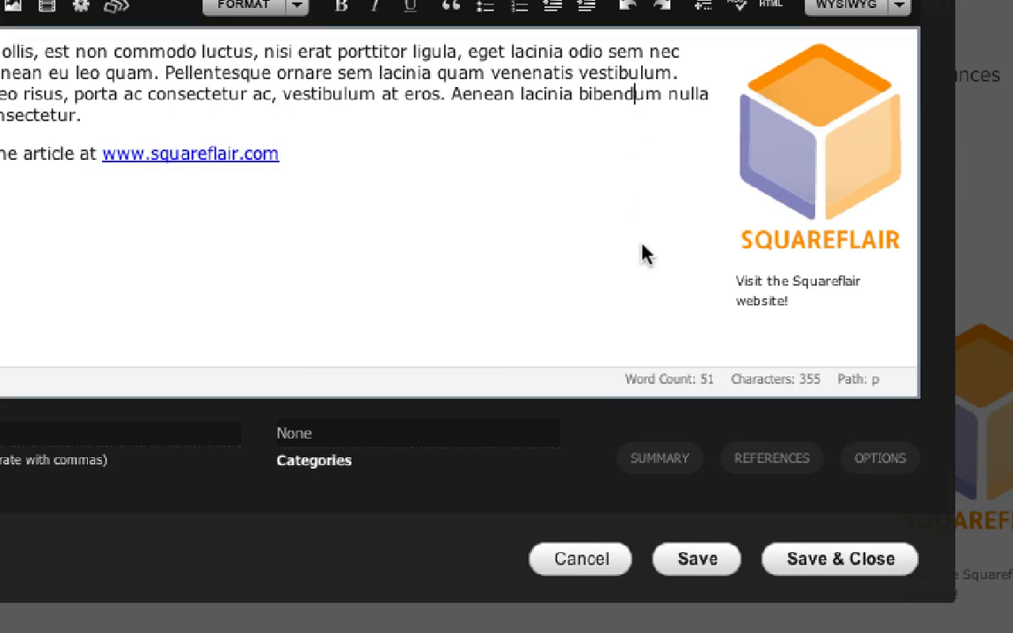
left_click(184, 165)
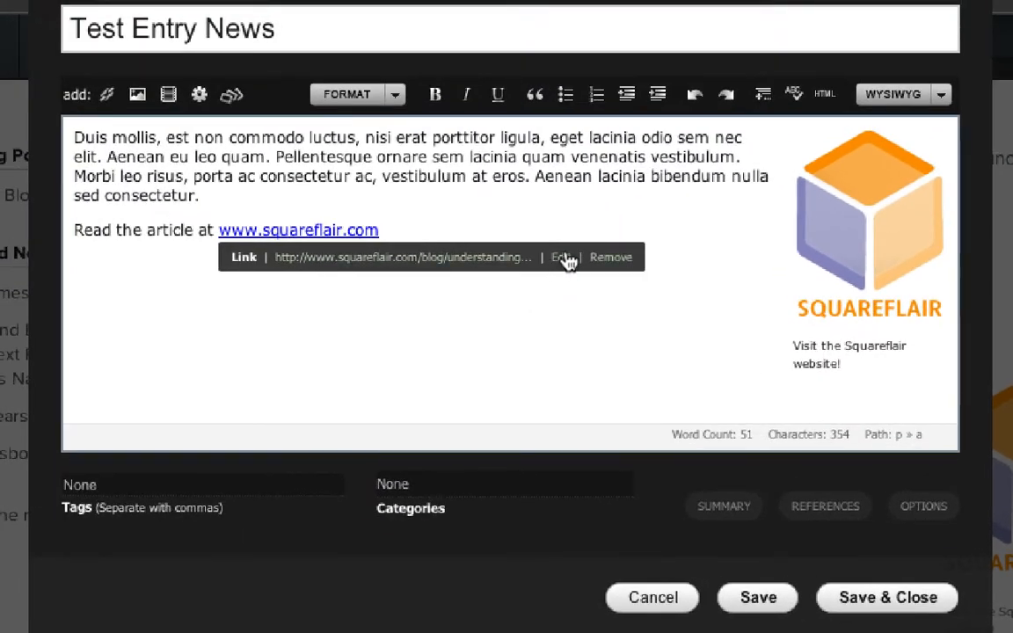
left_click(563, 257)
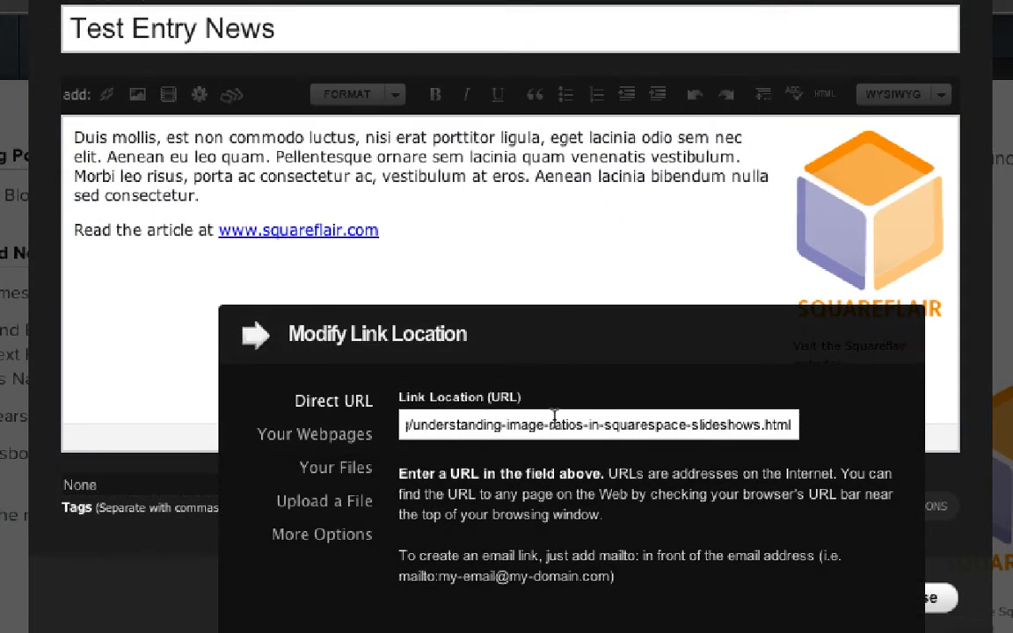
key("BackSpace")
key("Return")
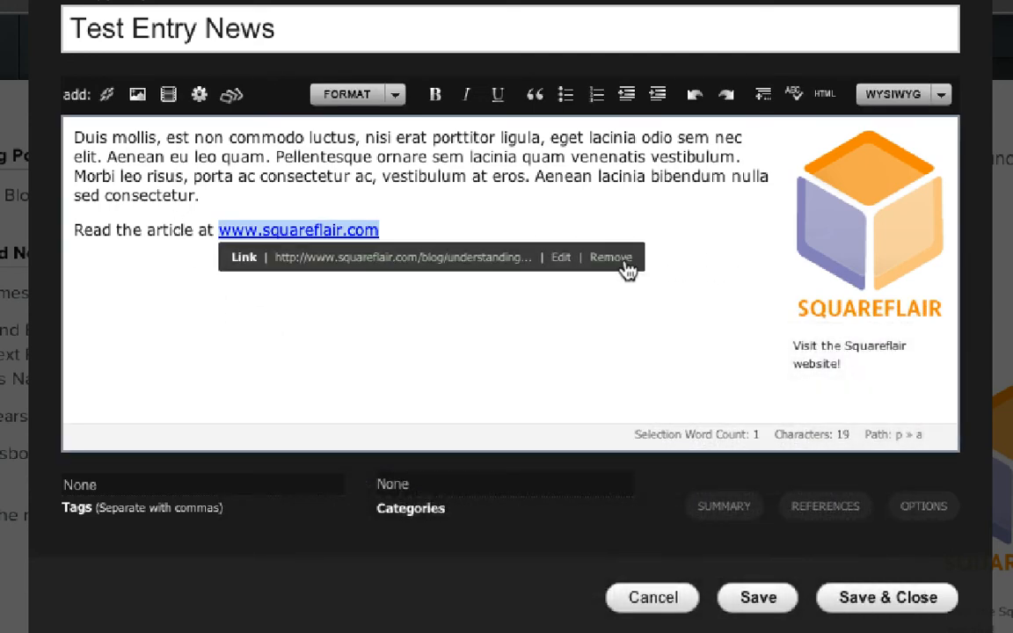
left_click(610, 258)
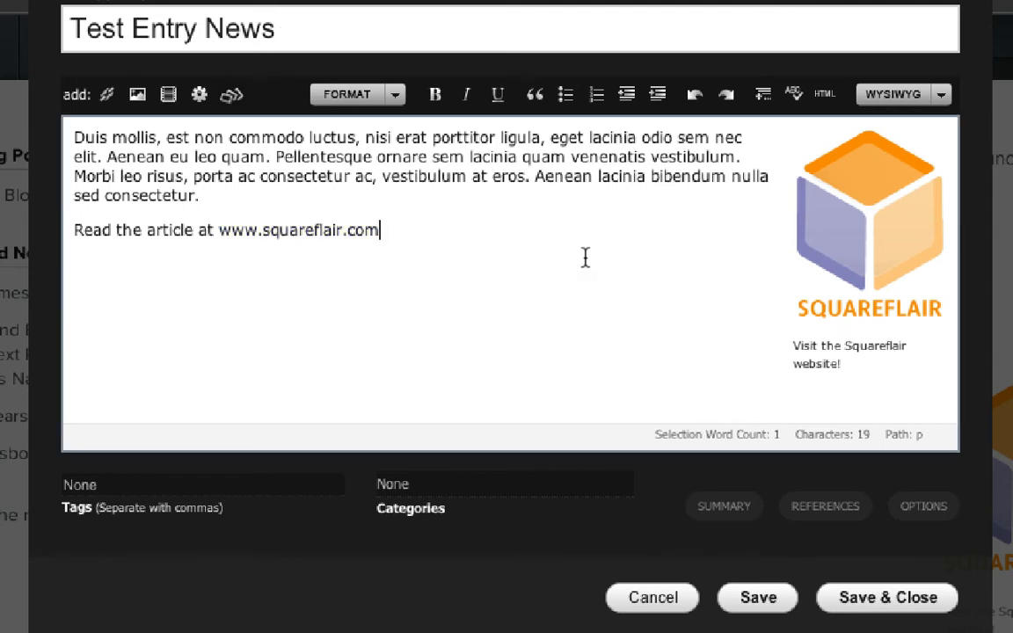
left_click_drag(379, 231, 198, 231)
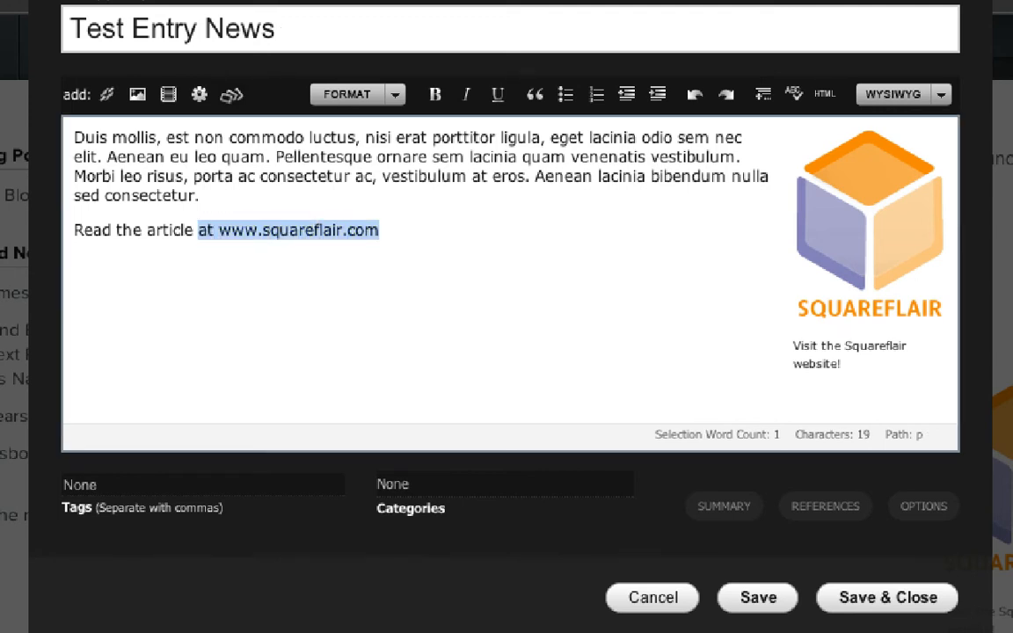
type("on ")
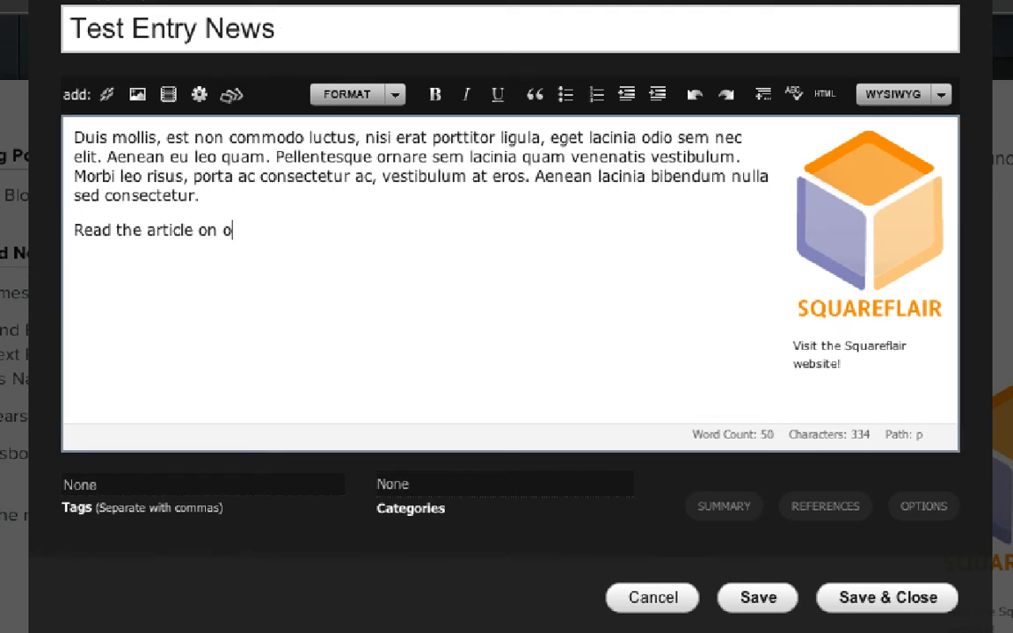
type("our contact")
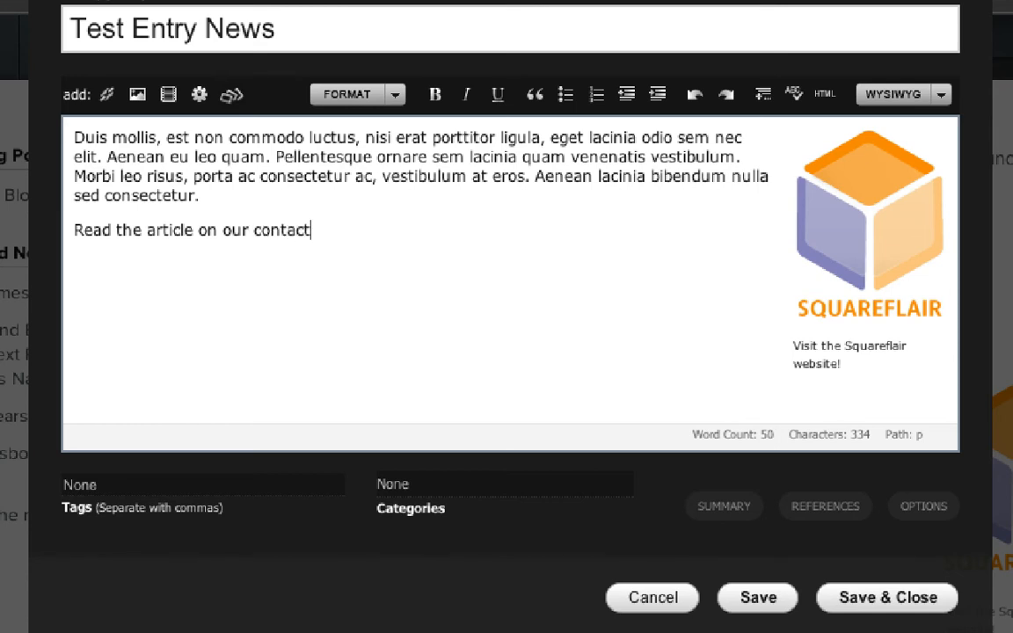
type(" page.")
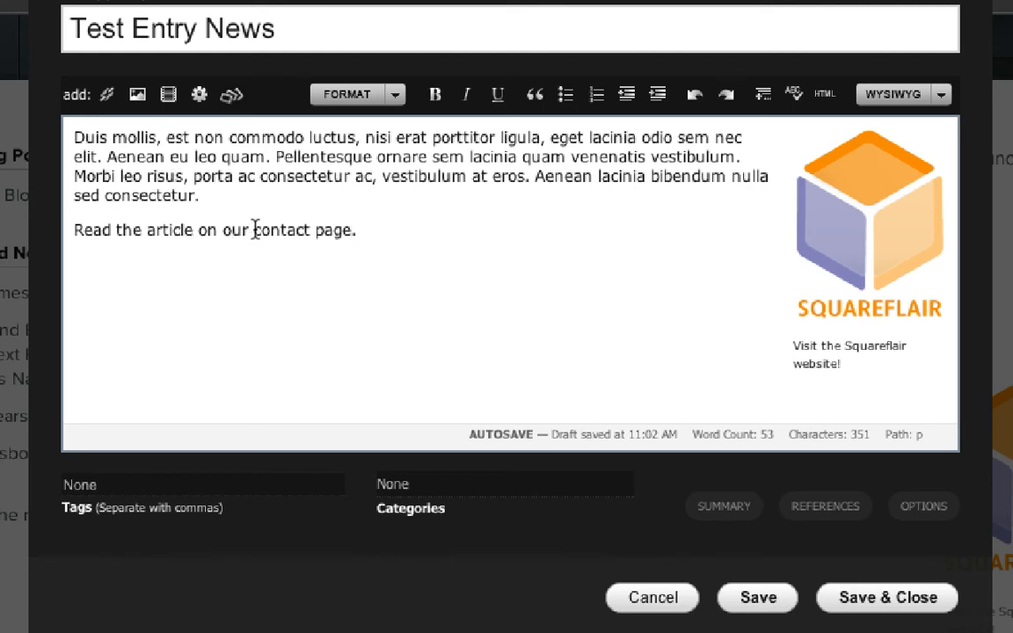
- Link the text "contact page" to the site's own Contact Courseload webpage, looking through the list of webpages, and save the link
left_click(254, 230, "shift")
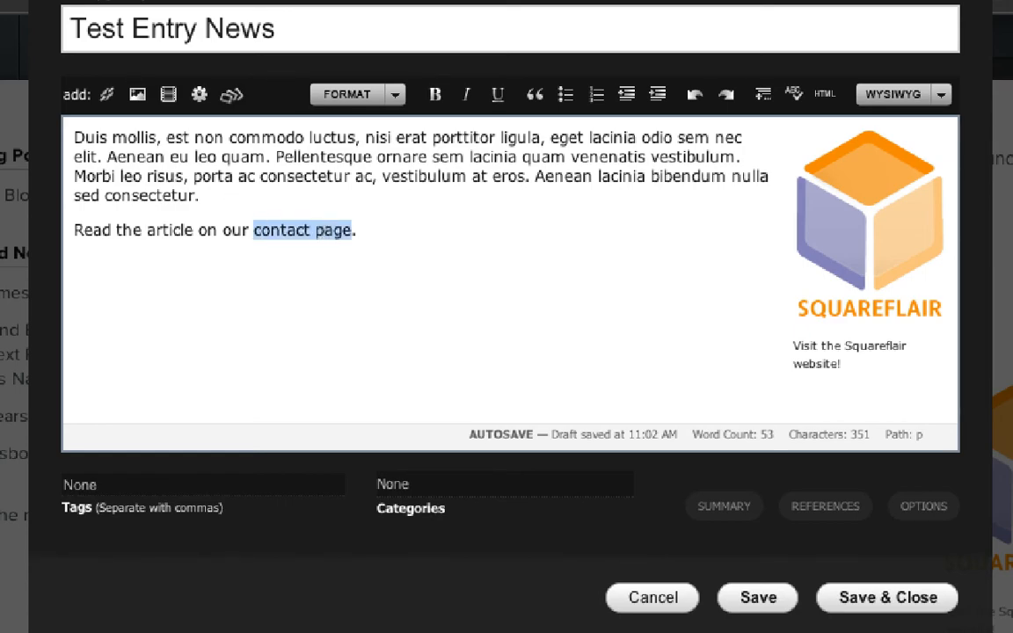
left_click(106, 94)
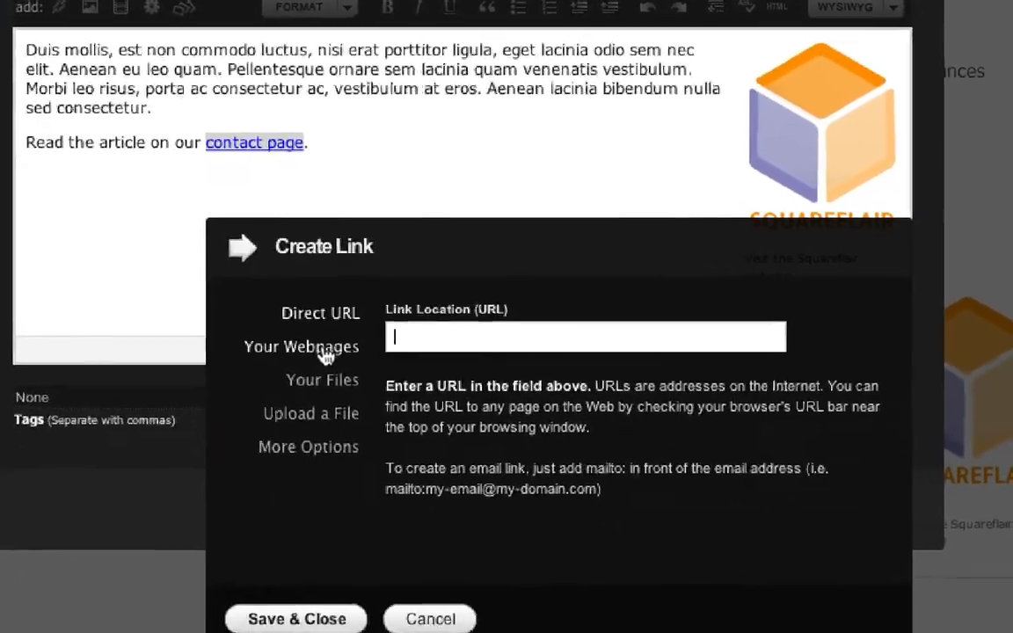
left_click(325, 352)
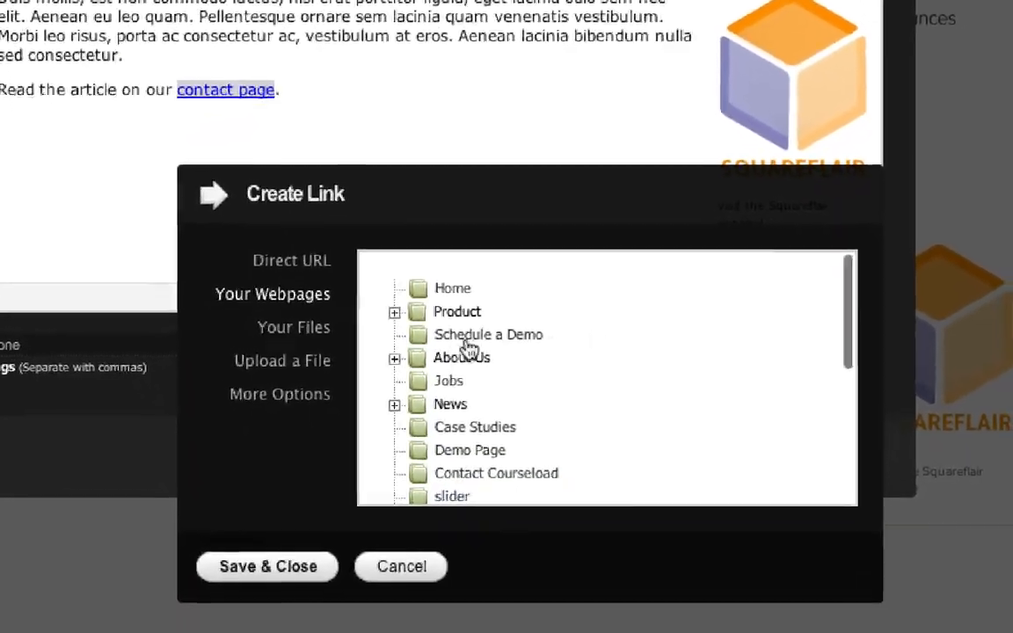
left_click(393, 312)
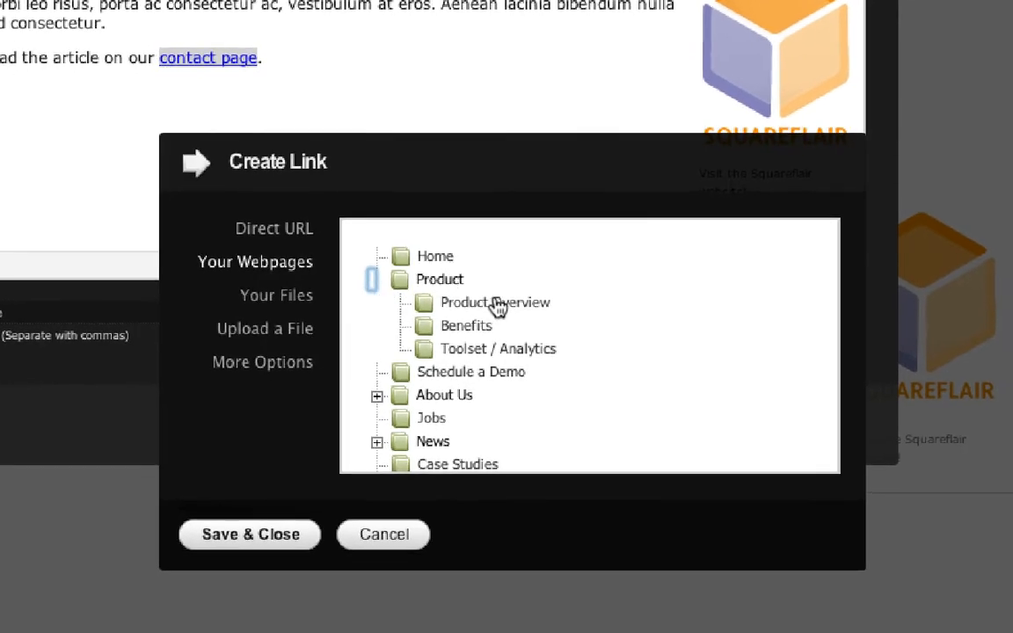
scroll(493, 308, "down", 10)
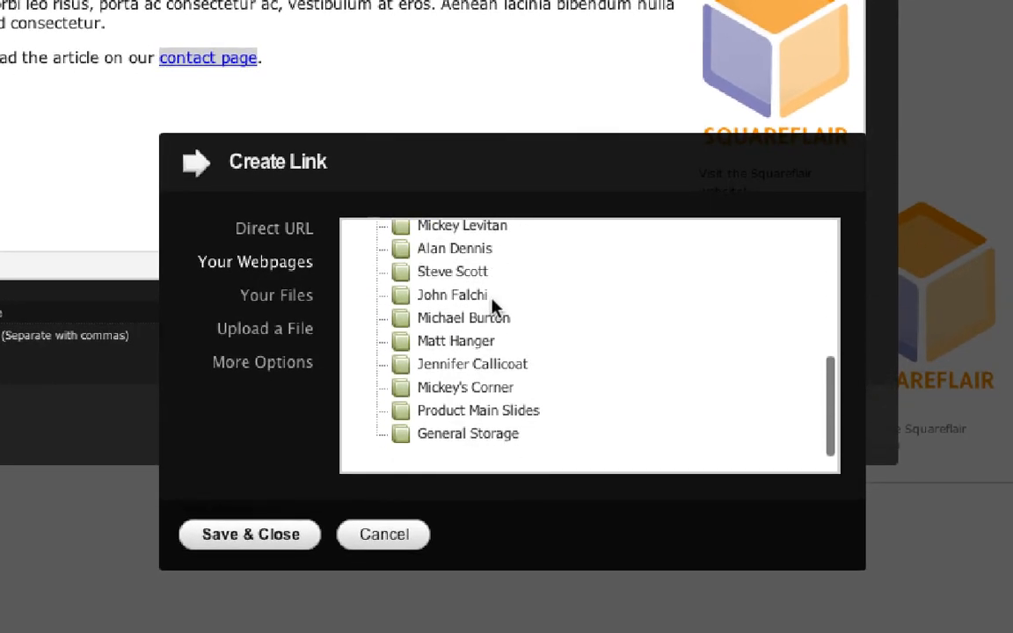
scroll(492, 306, "up", 10)
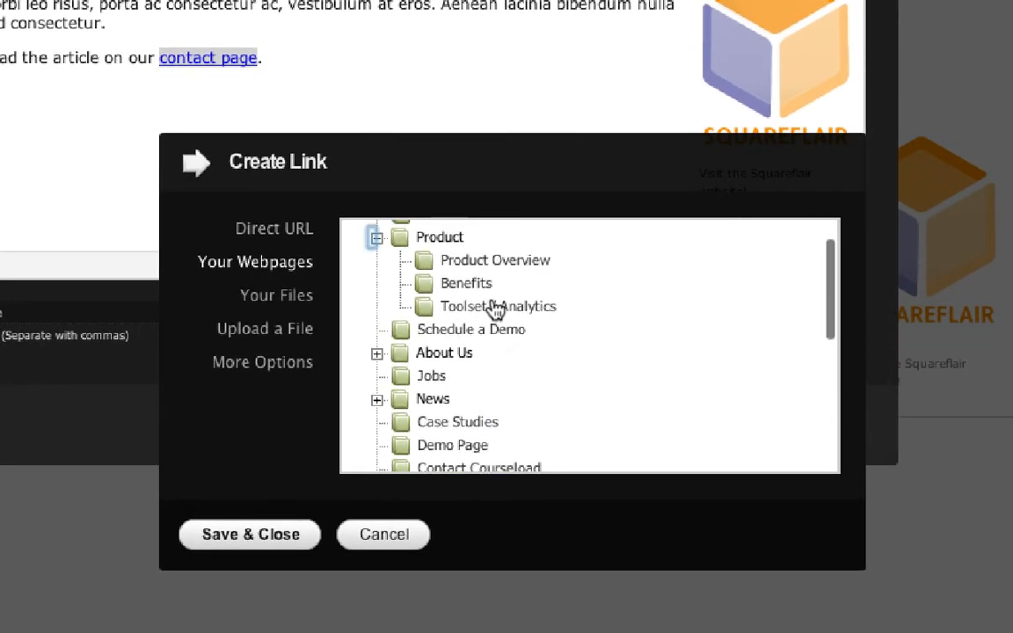
scroll(494, 308, "up", 2)
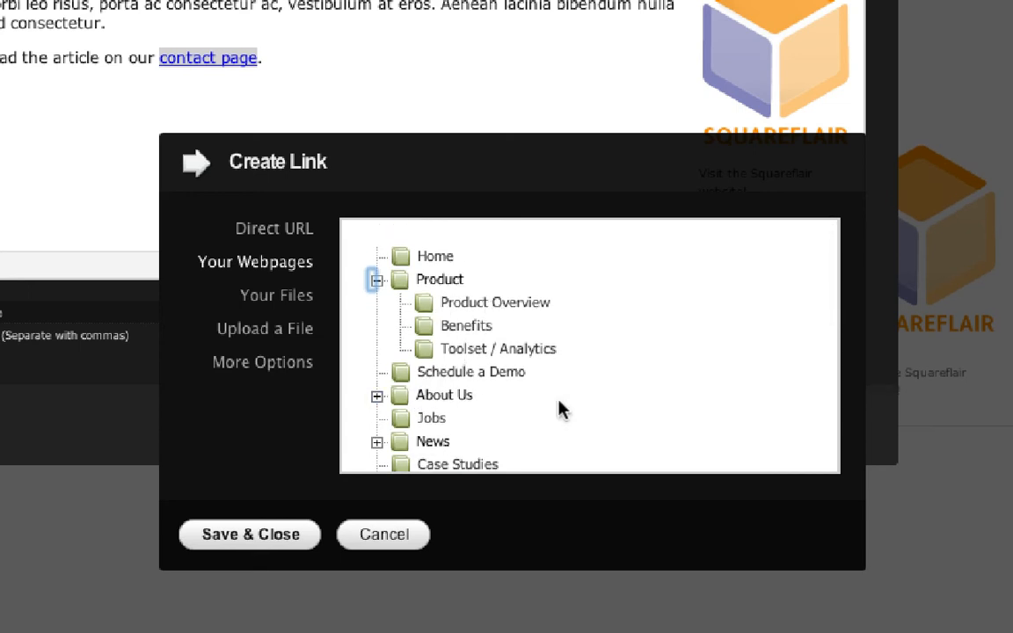
scroll(561, 404, "down", 2)
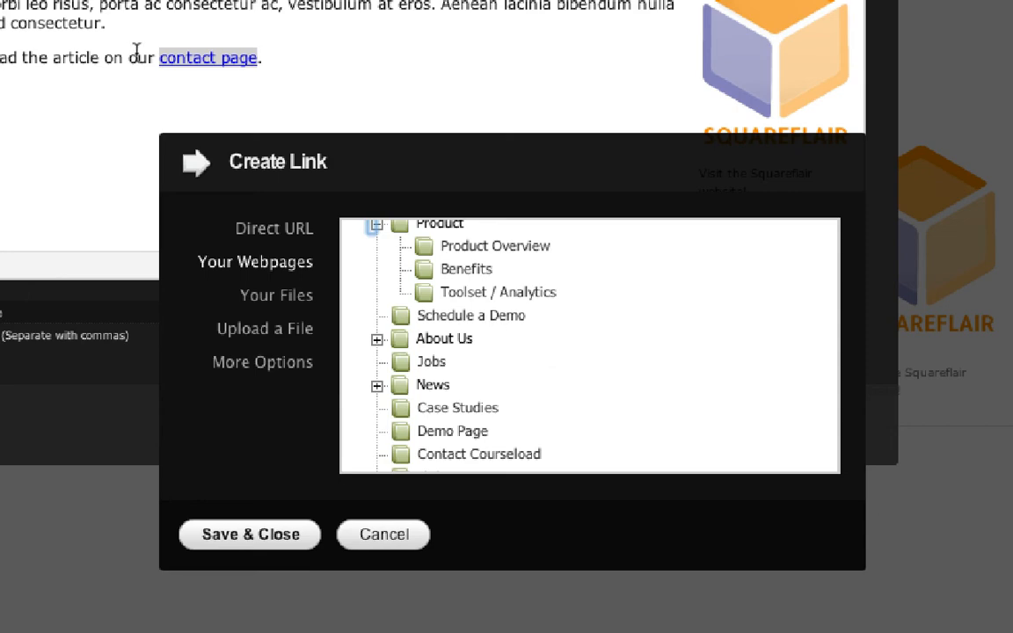
left_click(271, 231)
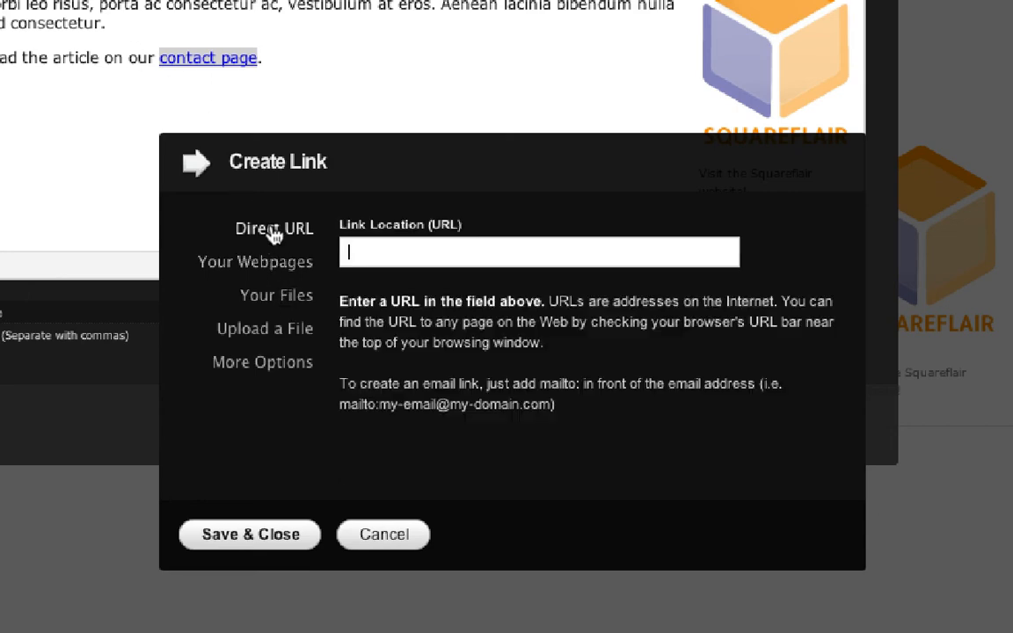
left_click(290, 271)
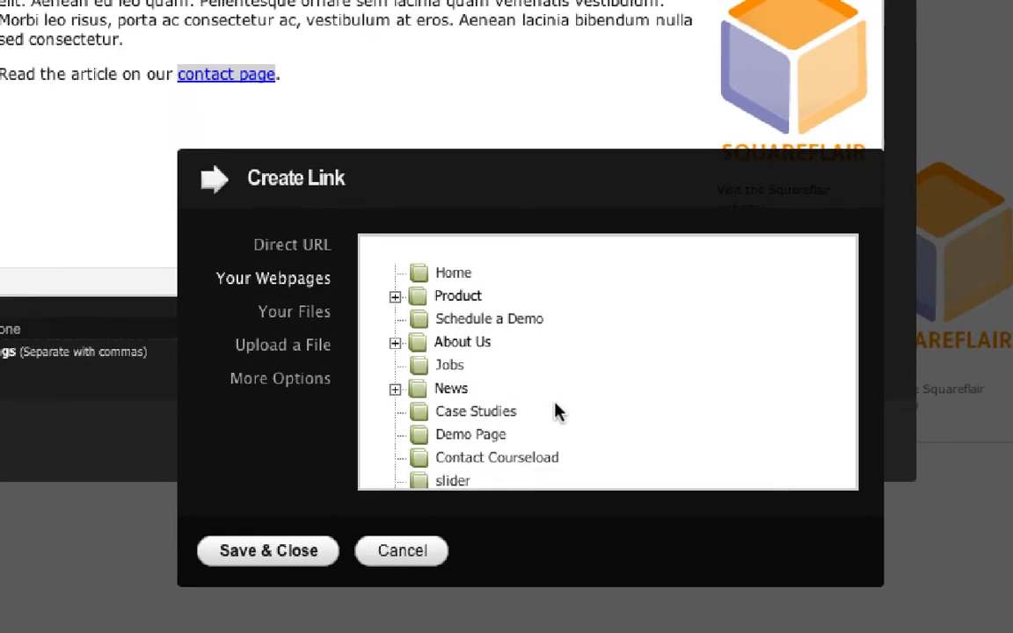
scroll(556, 412, "down", 1)
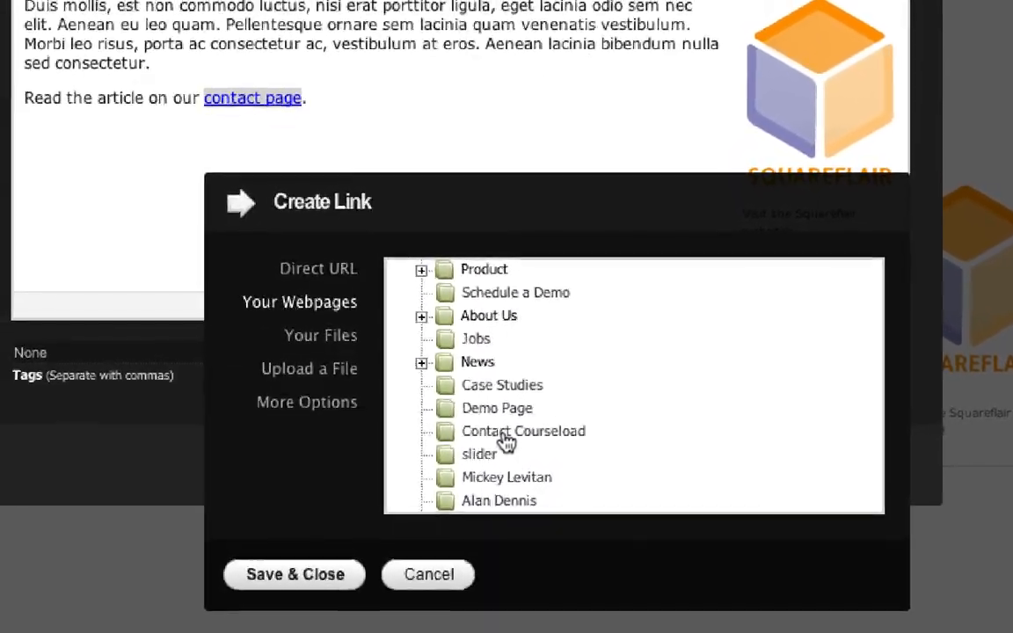
left_click(506, 442)
left_click(304, 576)
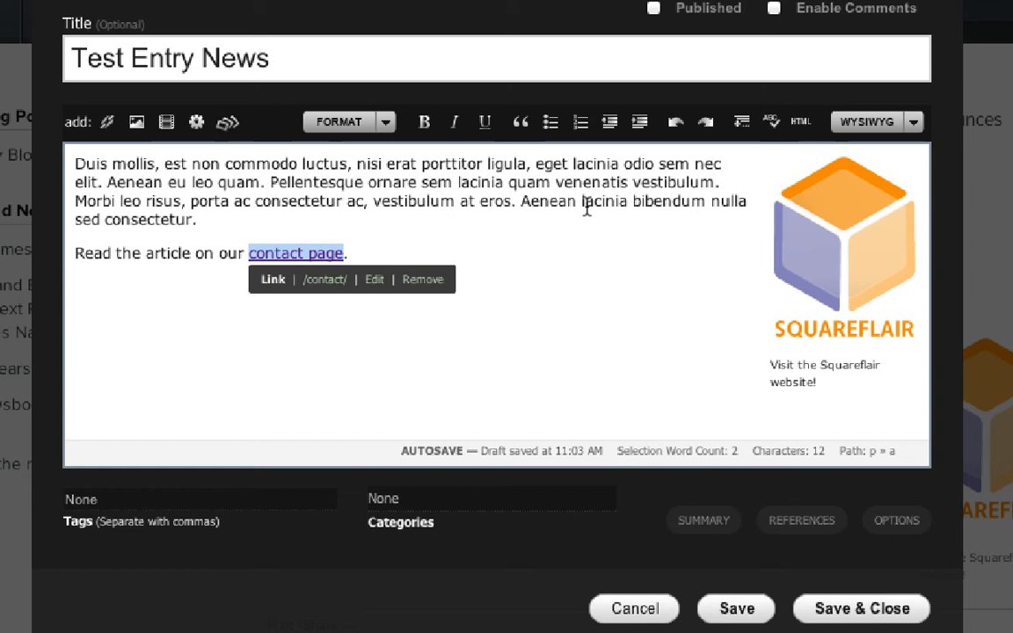
- Save and close the post, then test its contact page link and return to the post
left_click(584, 204)
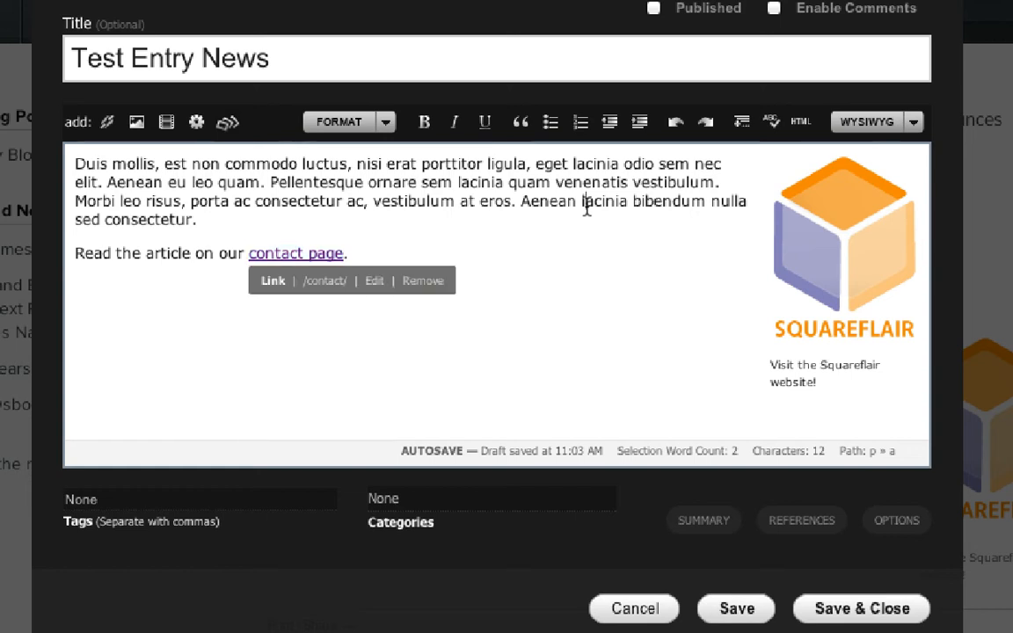
left_click(863, 609)
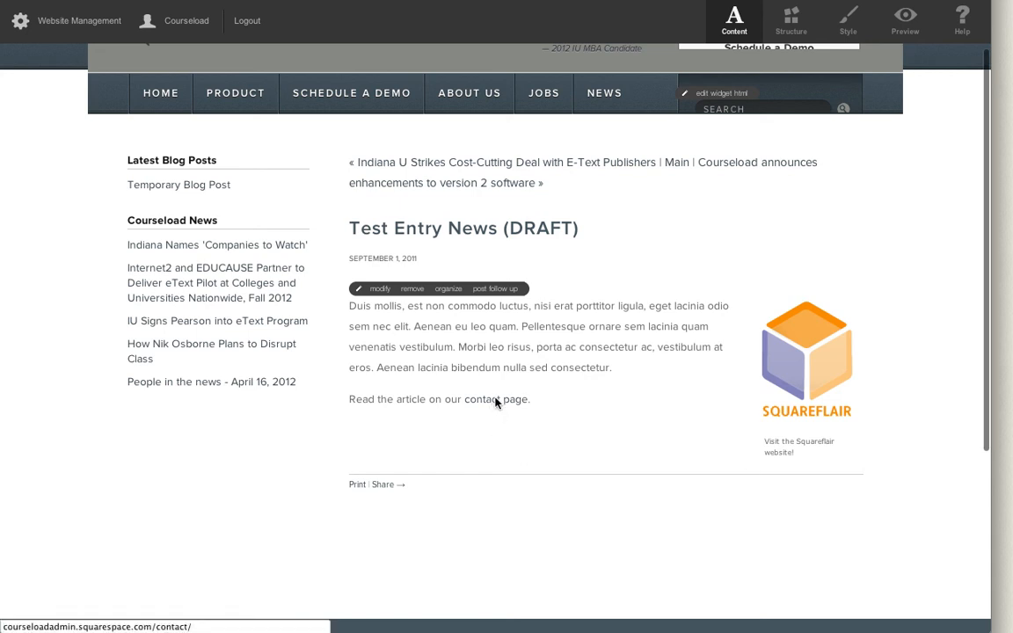
left_click(495, 400)
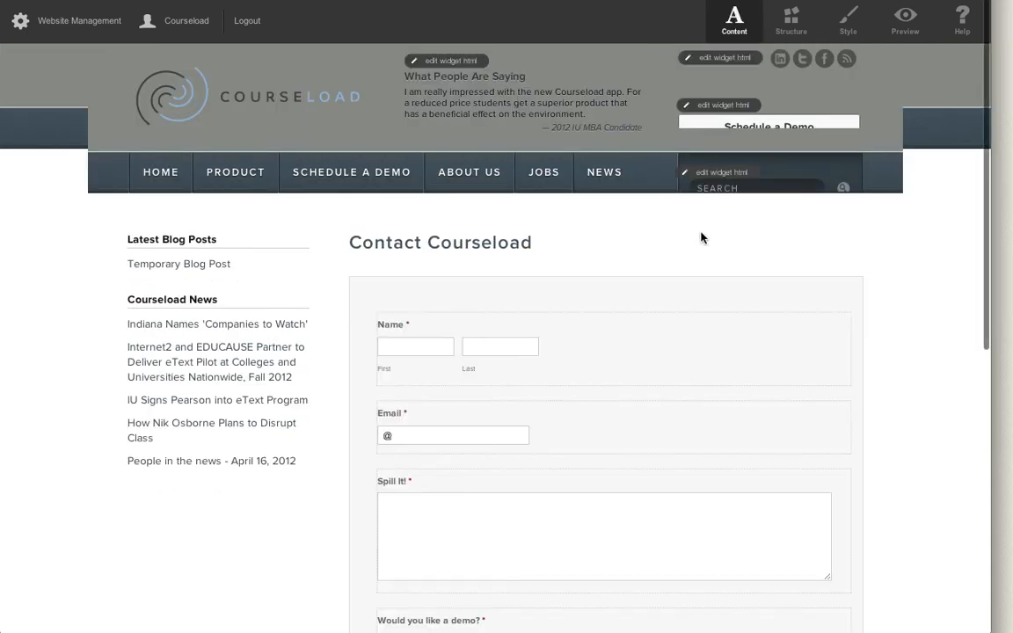
left_click(50, 1)
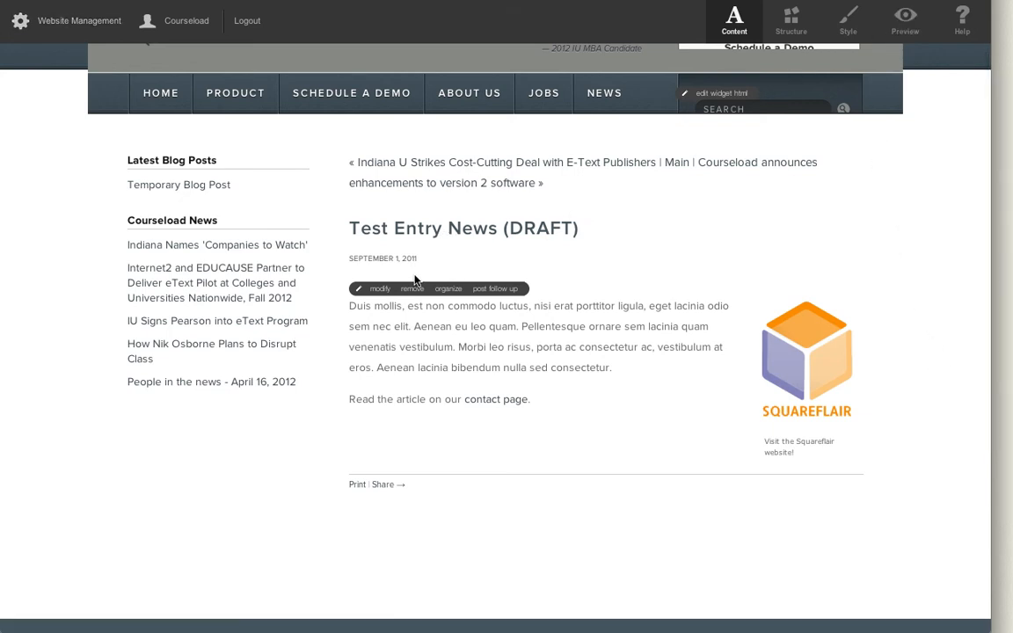
- Open the Test Entry News post for modification, mark it as published, save and close it, and check it in preview mode
left_click(373, 289)
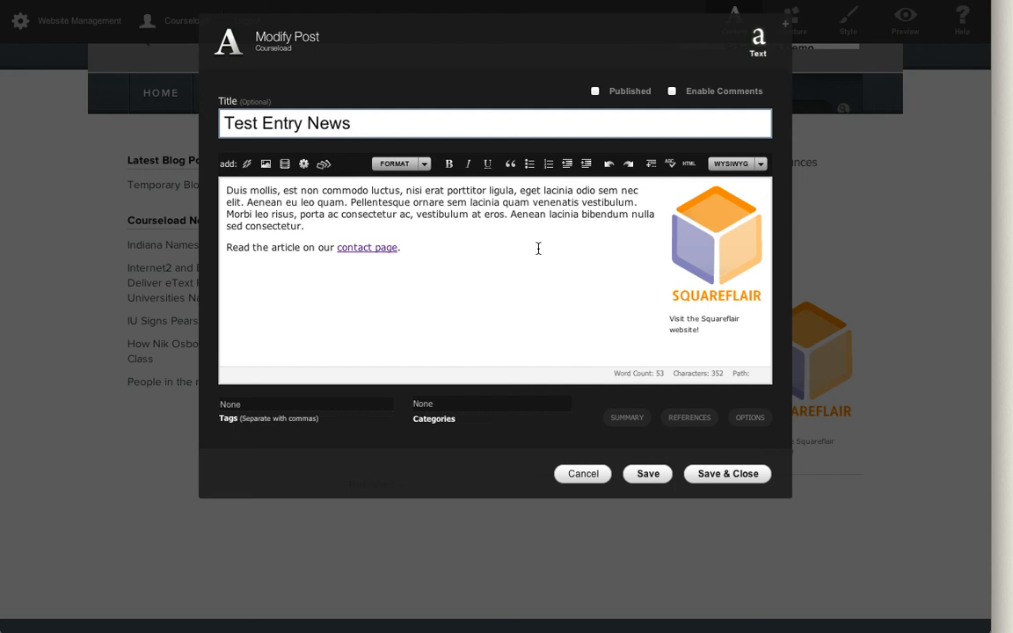
triple_click(332, 231)
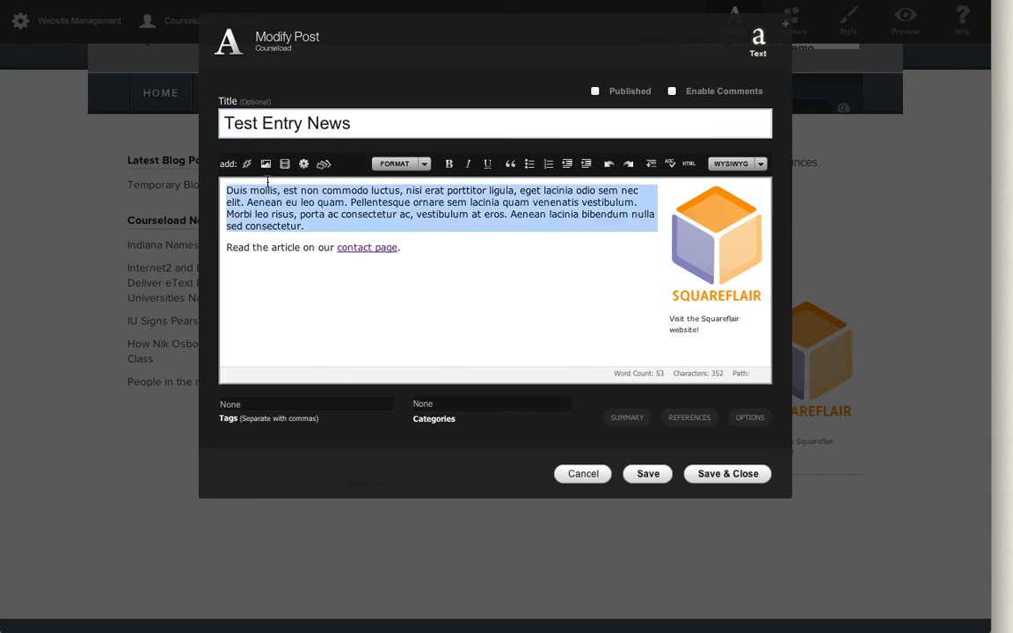
left_click(457, 207)
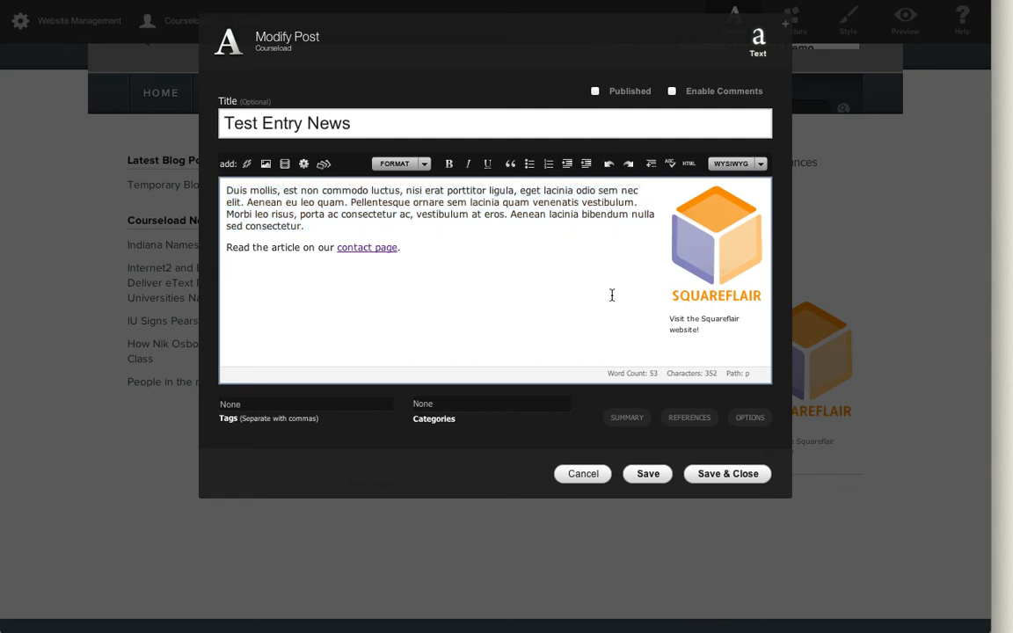
left_click(594, 91)
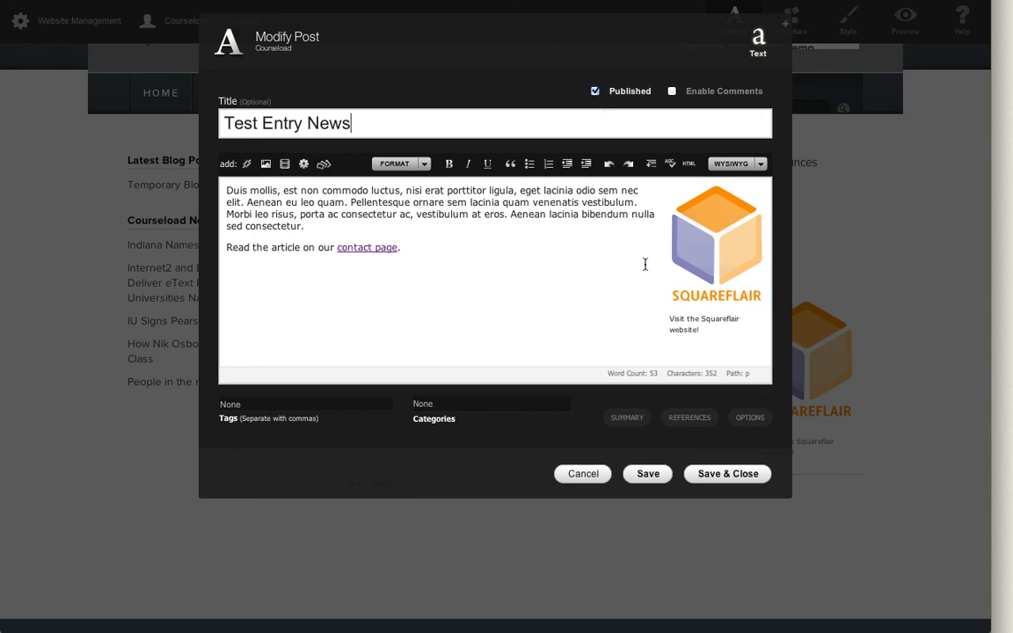
left_click(719, 480)
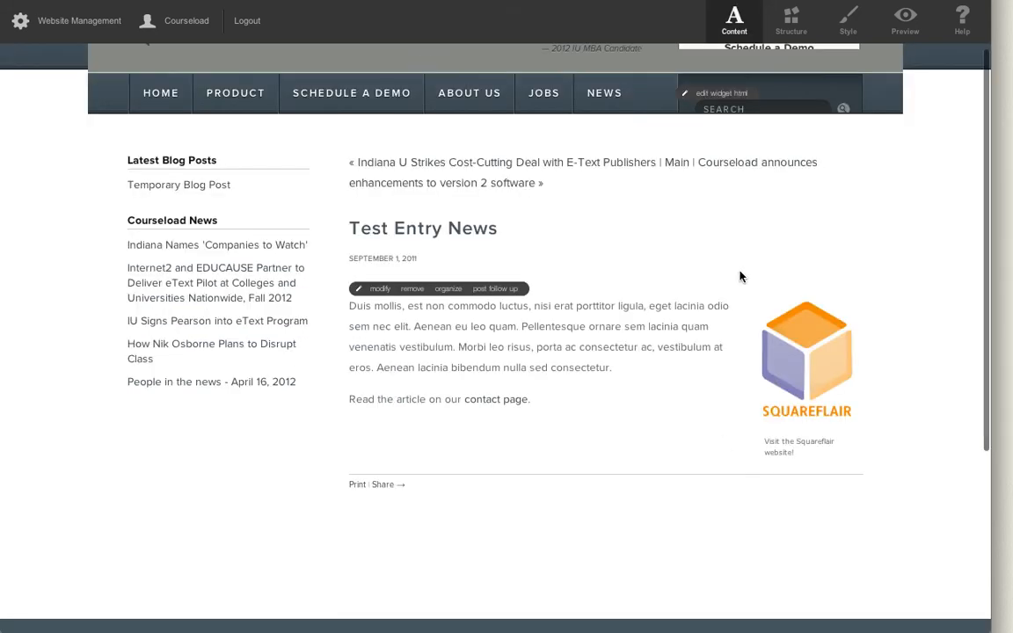
left_click(895, 21)
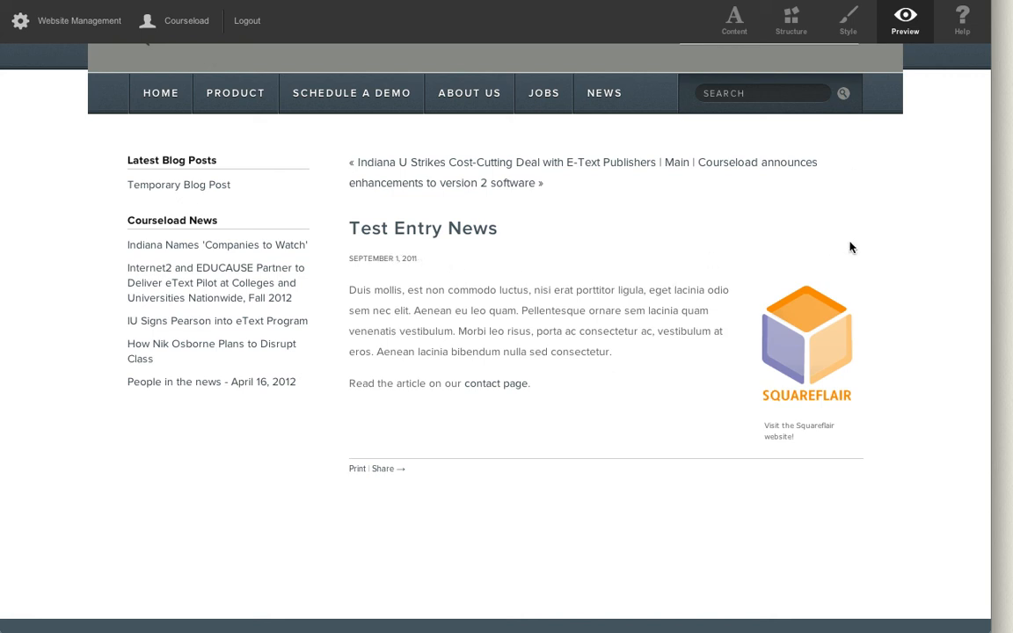
left_click(734, 21)
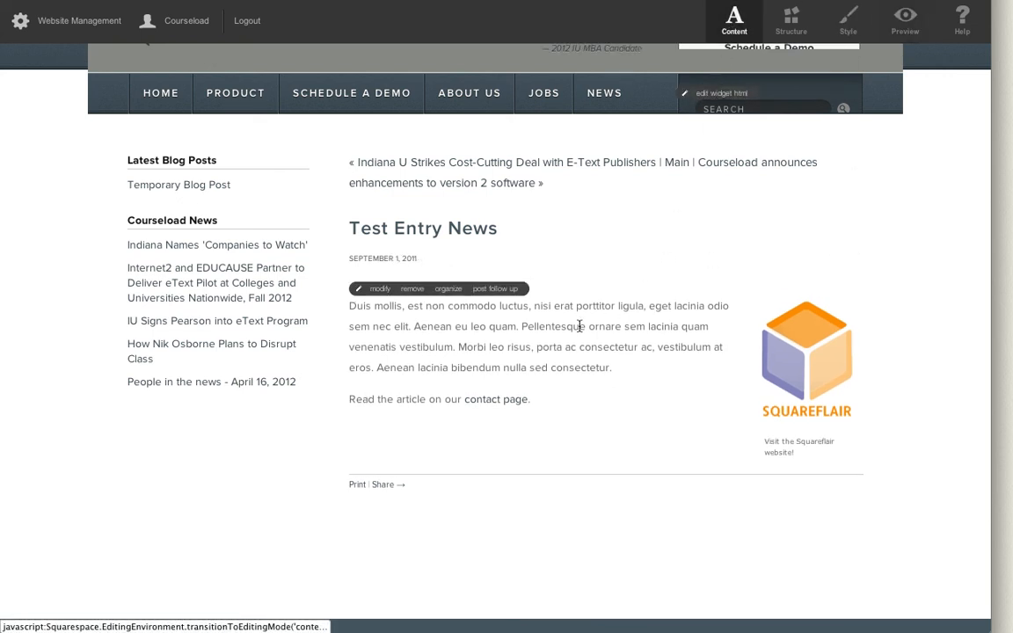
- Turn off publishing for the Test Entry News post, save and close it, and remove the post, confirming the removal
left_click(381, 290)
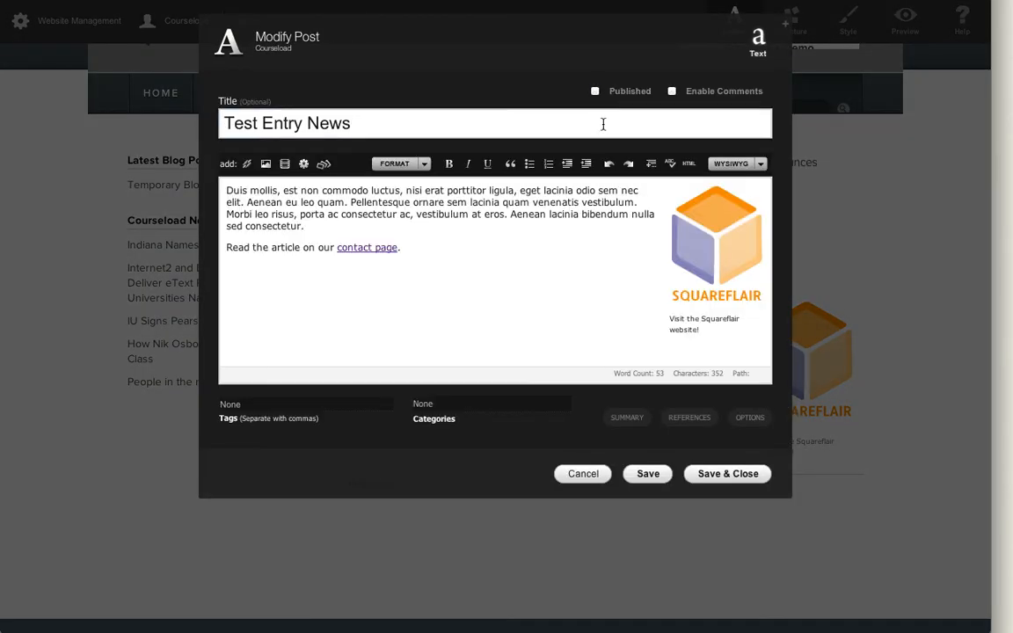
left_click(716, 479)
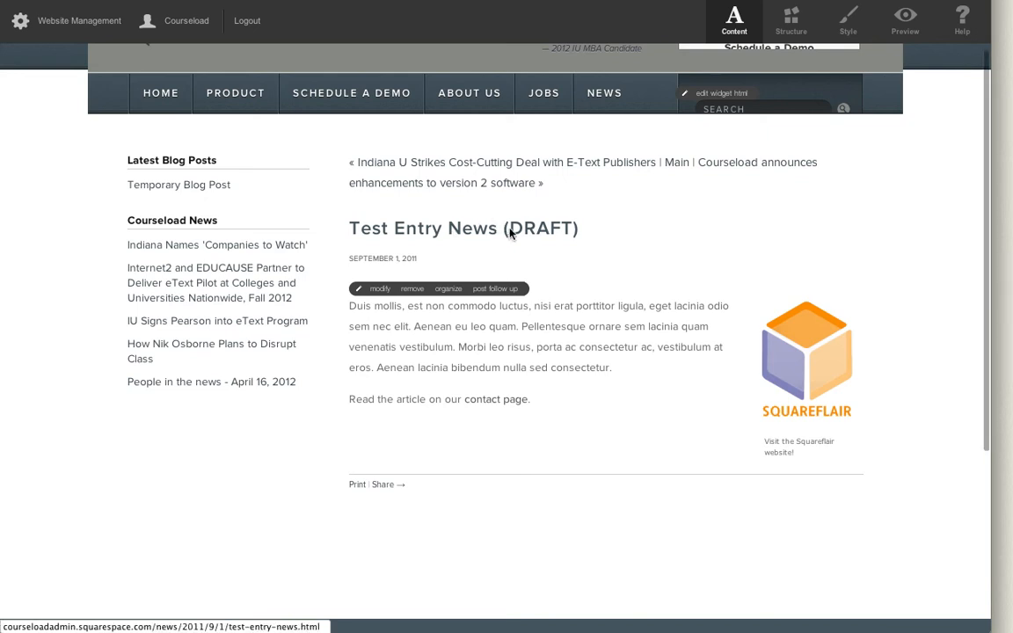
left_click(410, 294)
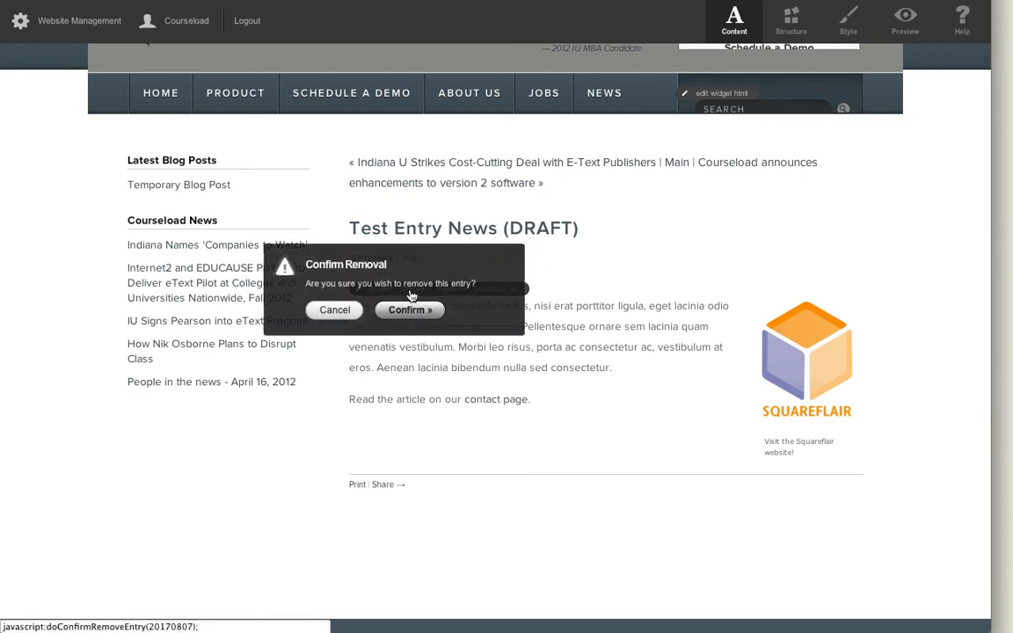
left_click(400, 293)
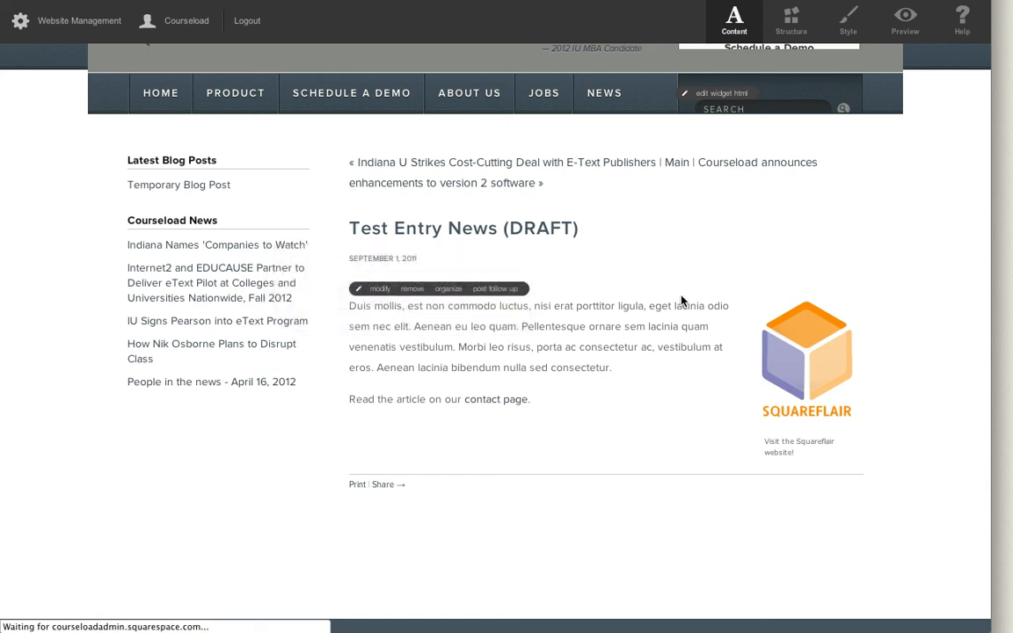
- Open the File Storage area of the website management and look through its list of stored files
left_click(76, 17)
left_click(400, 101)
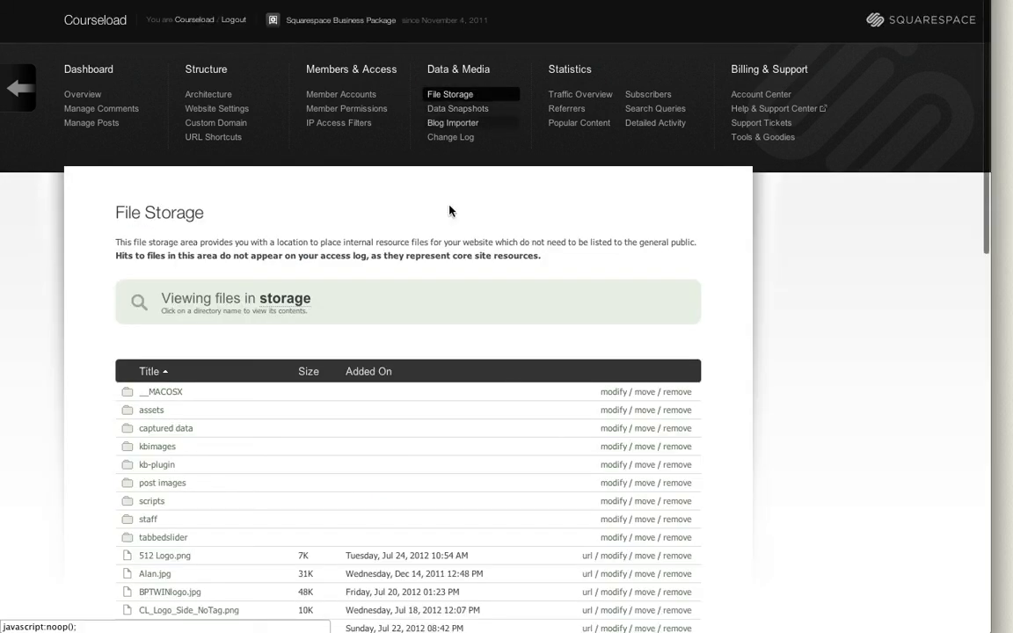
scroll(692, 426, "down", 6)
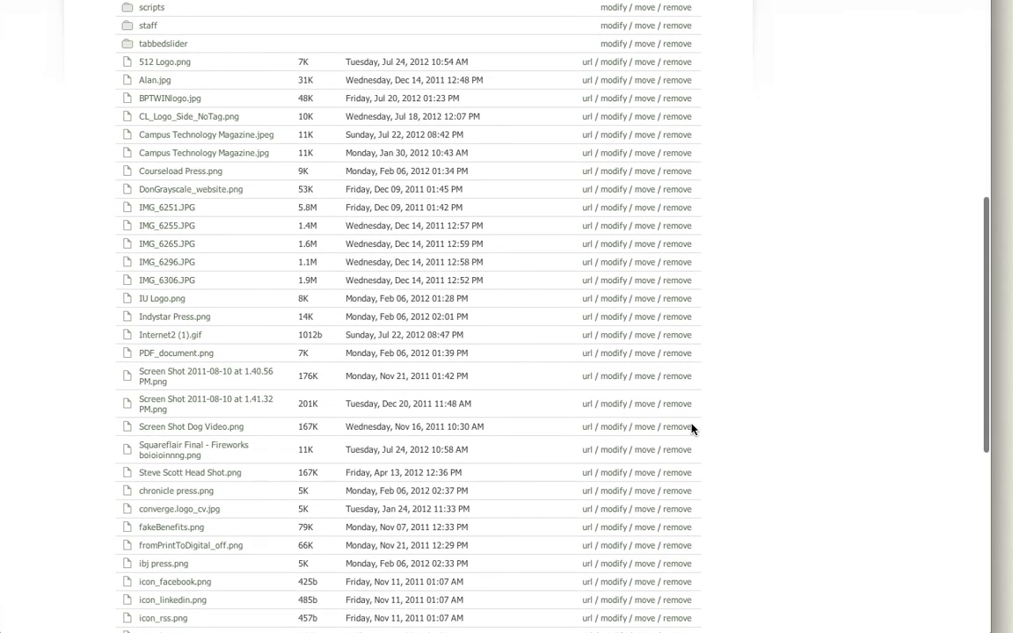
scroll(691, 428, "down", 5)
scroll(692, 428, "up", 2)
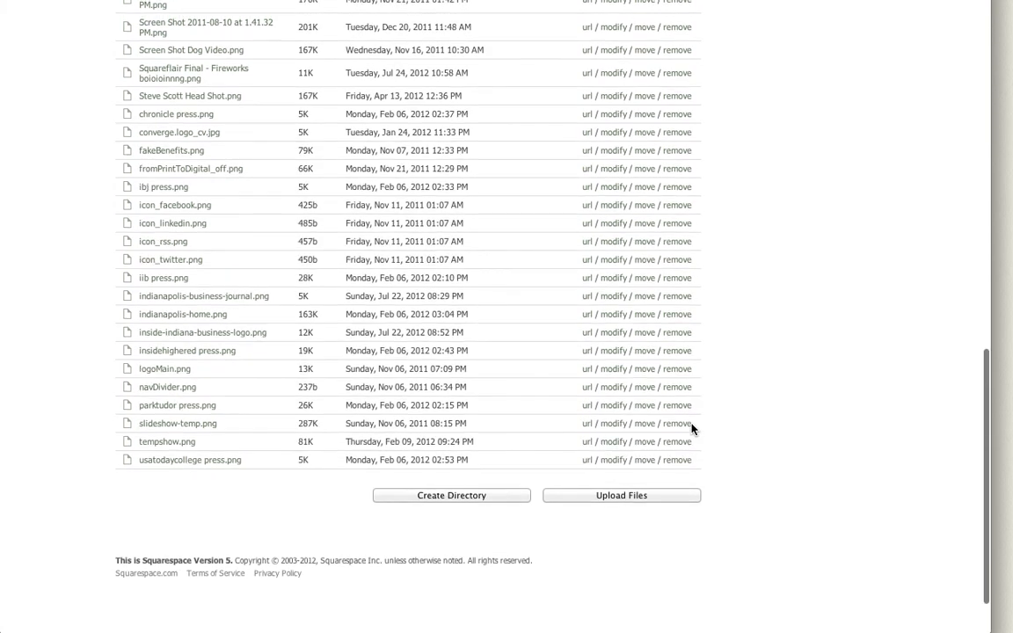
scroll(692, 428, "up", 1)
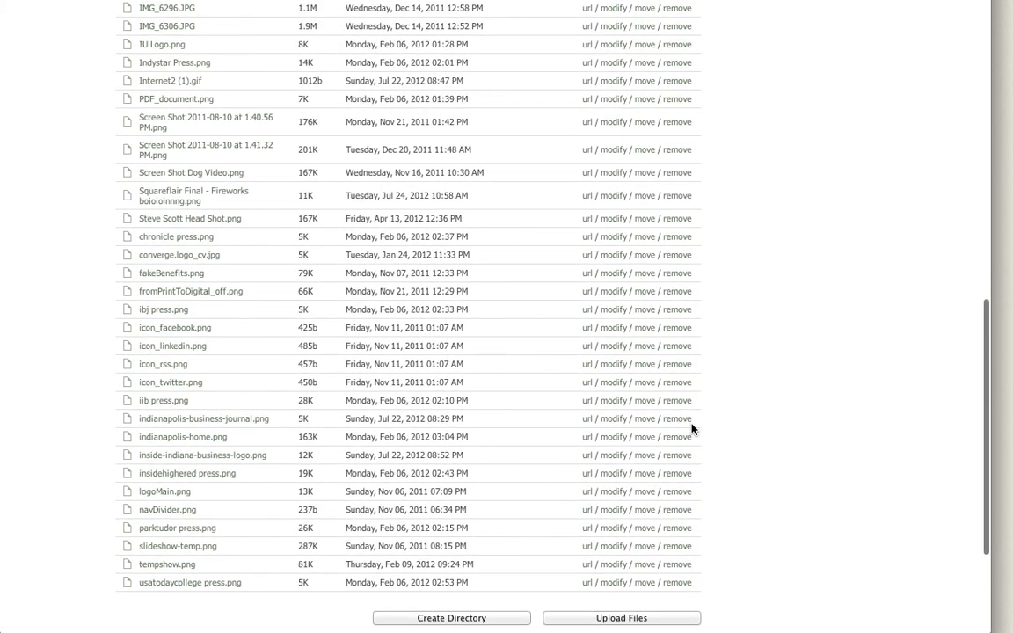
- View the Squareflair Final - Fireworks boioioinnng.png image, return to the file list and remove that file from storage, confirming the removal
left_click(183, 197)
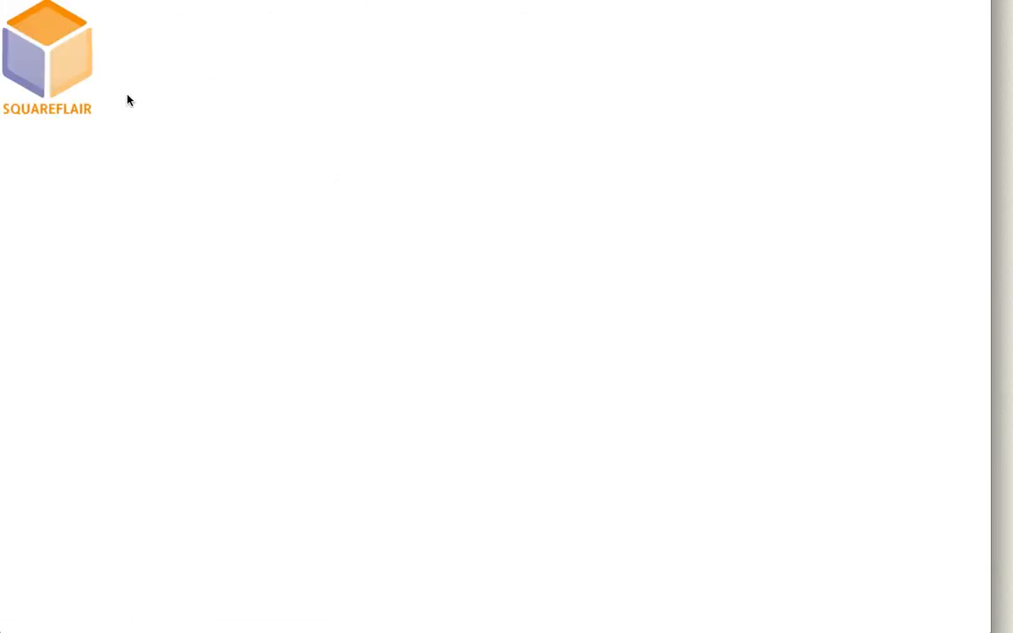
key("super+Left")
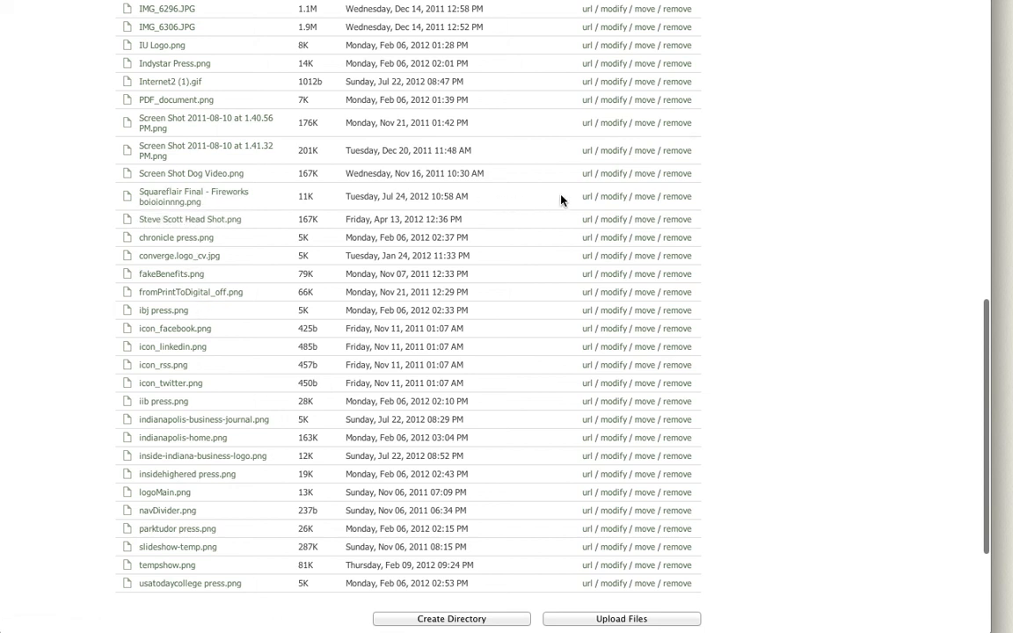
left_click(677, 197)
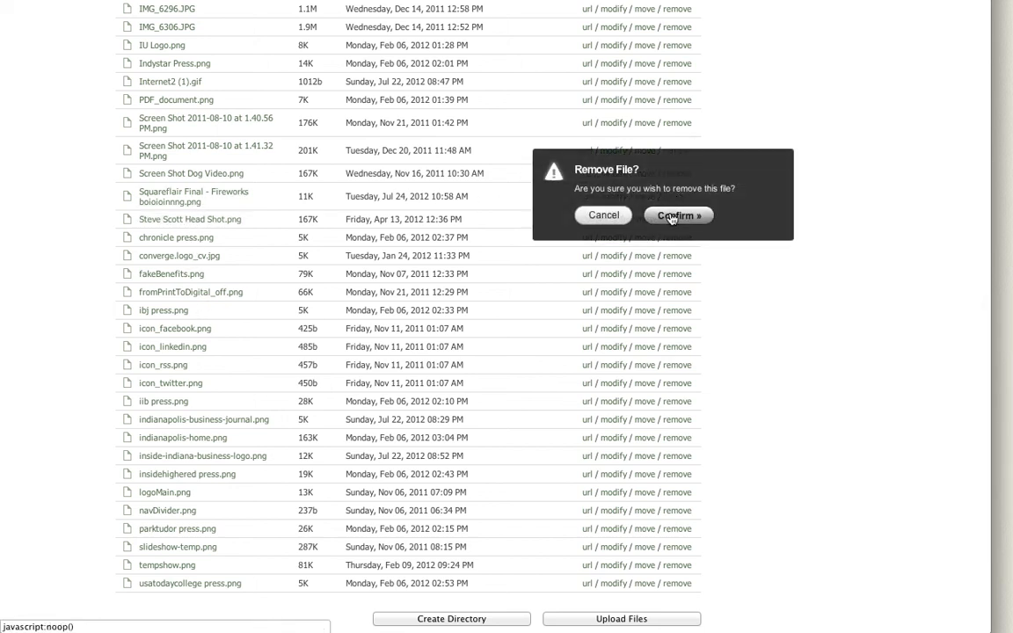
left_click(672, 217)
- Leave File Storage for the Courseload home page, switch it to preview mode and look over the page down to its footer
scroll(462, 426, "down", 15)
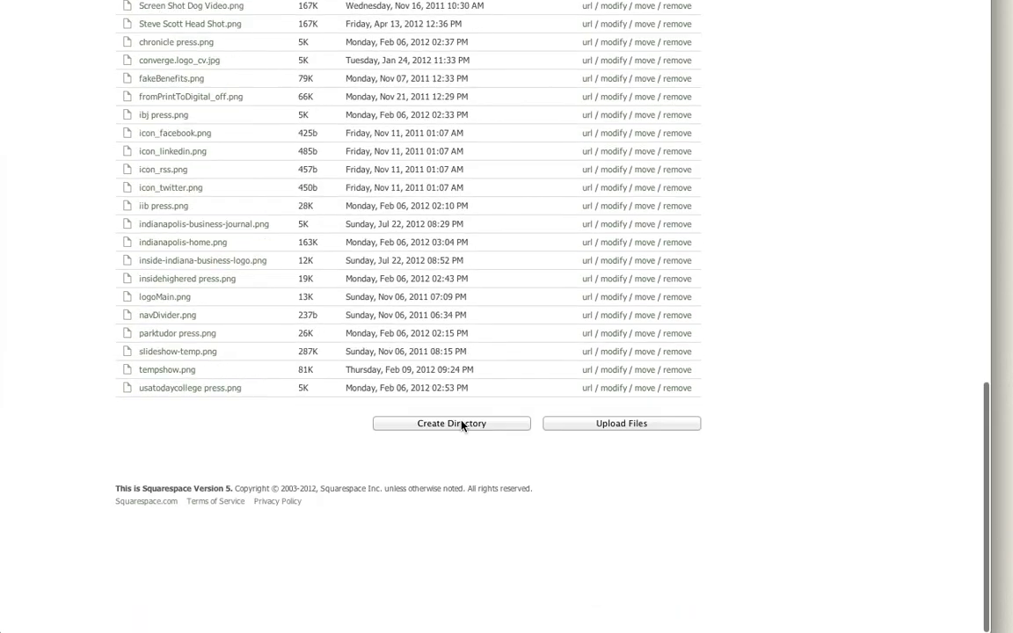
scroll(263, 372, "up", 6)
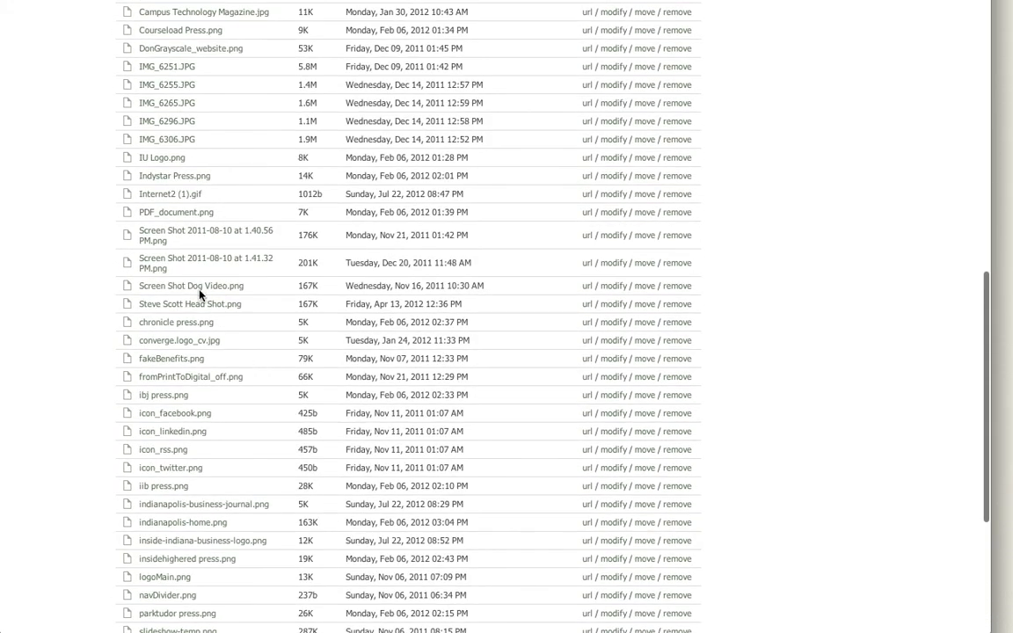
scroll(201, 434, "down", 1)
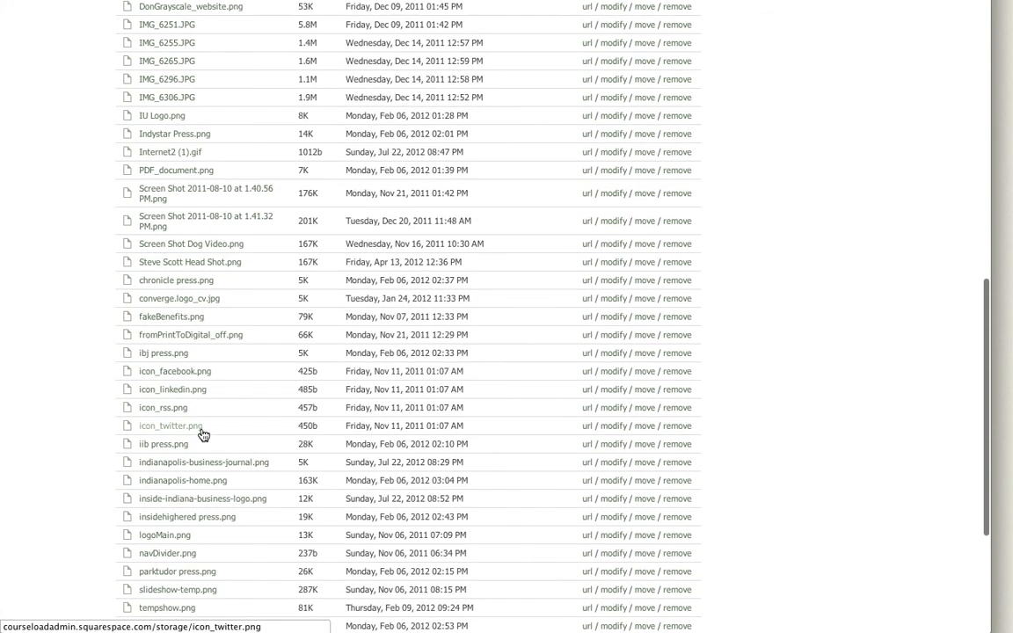
scroll(194, 166, "up", 1)
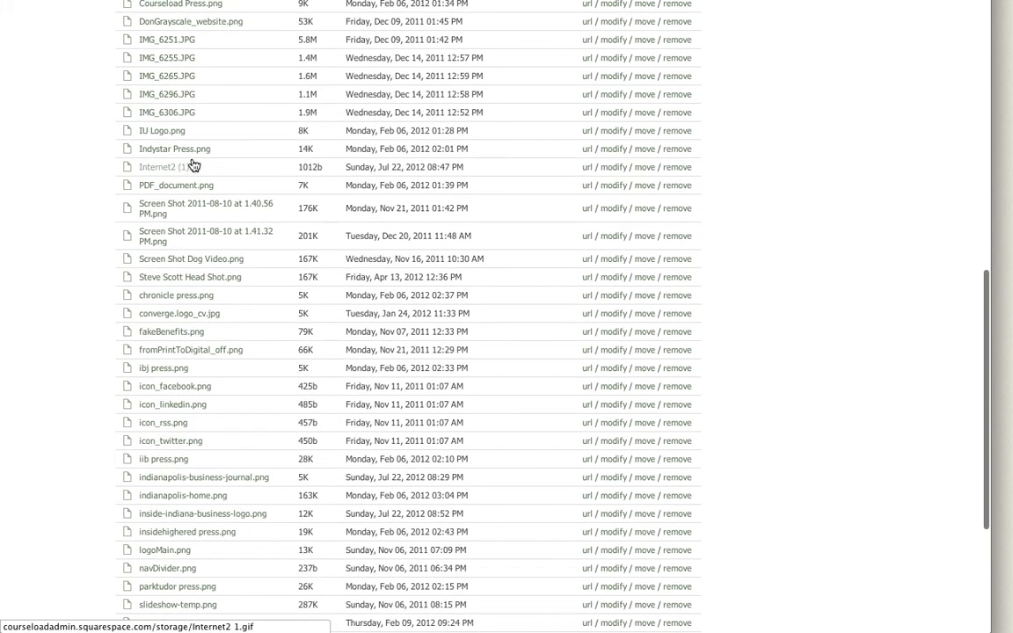
scroll(192, 164, "up", 12)
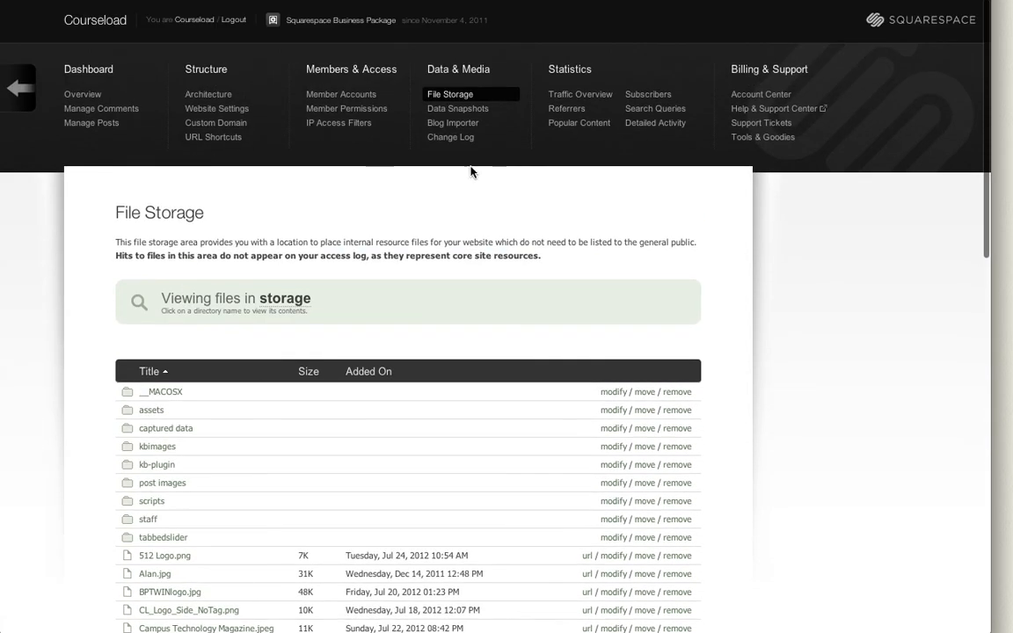
left_click(87, 19)
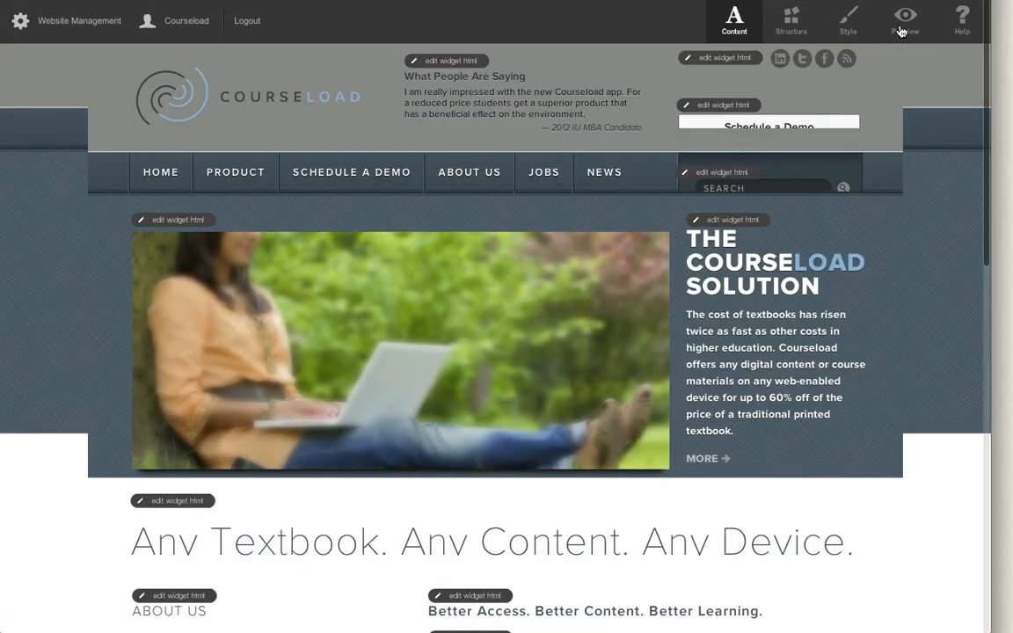
left_click(905, 22)
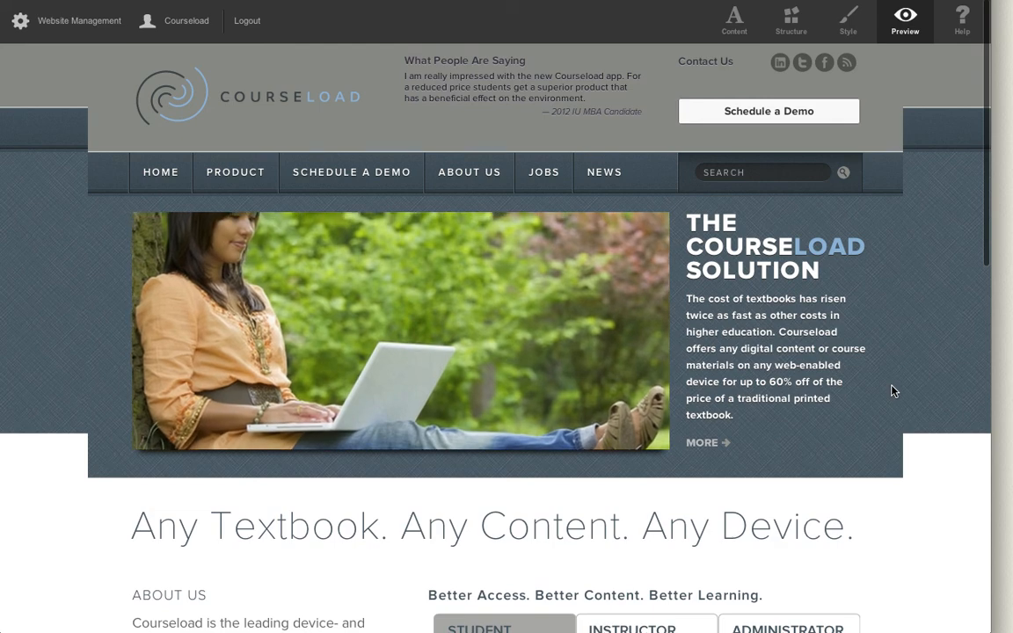
scroll(891, 390, "down", 5)
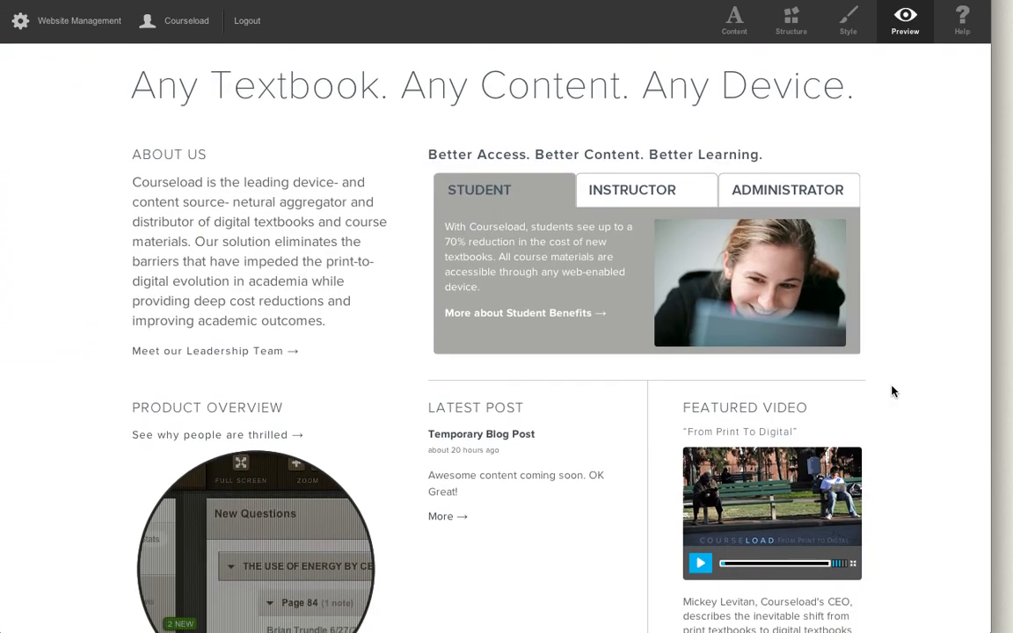
scroll(891, 390, "down", 4)
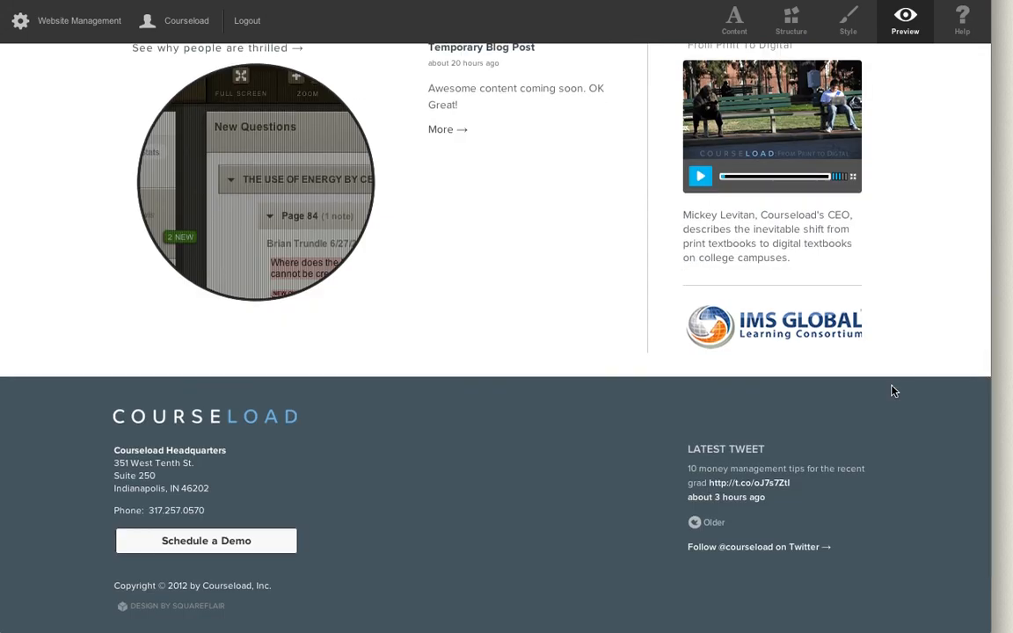
scroll(891, 391, "up", 10)
scroll(785, 505, "down", 1)
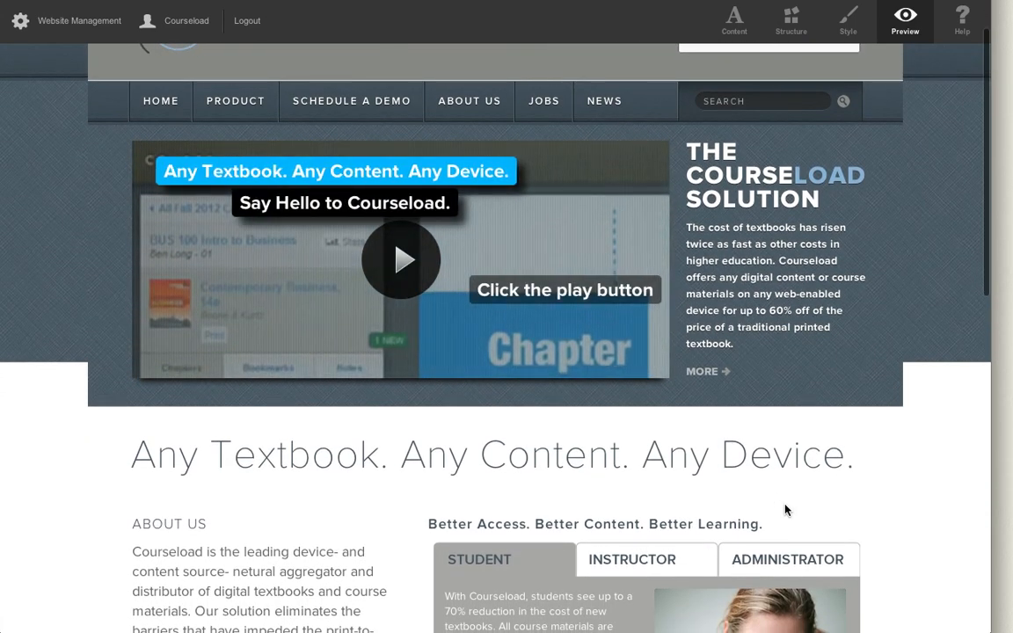
scroll(785, 507, "up", 2)
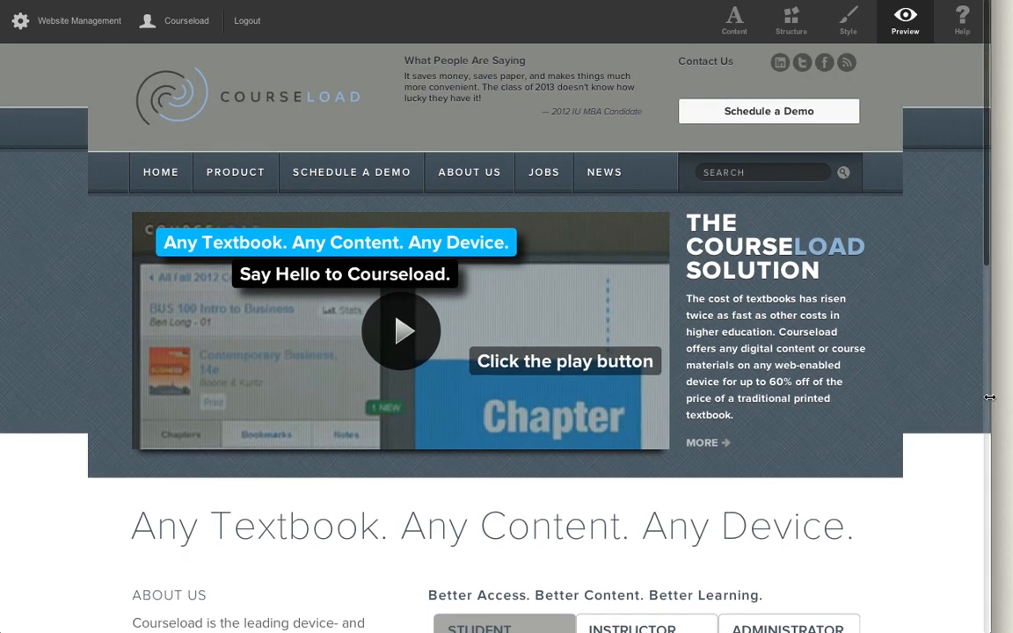